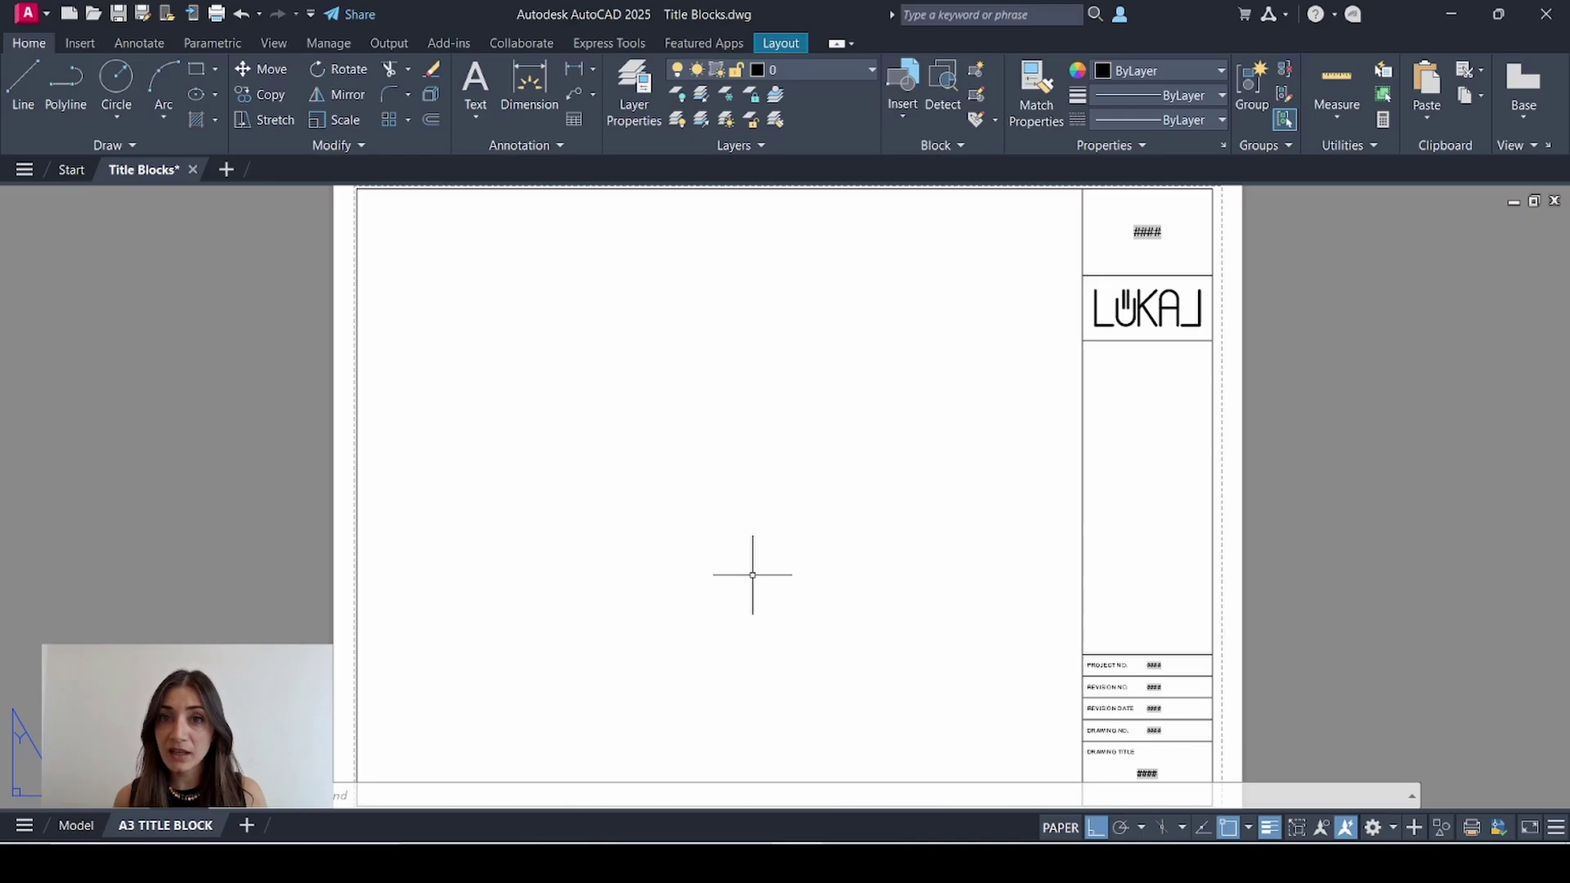
Make a copy of the A3 TITLE BLOCK layout.
{"action": "right_click", "coordinate": [163, 831]}
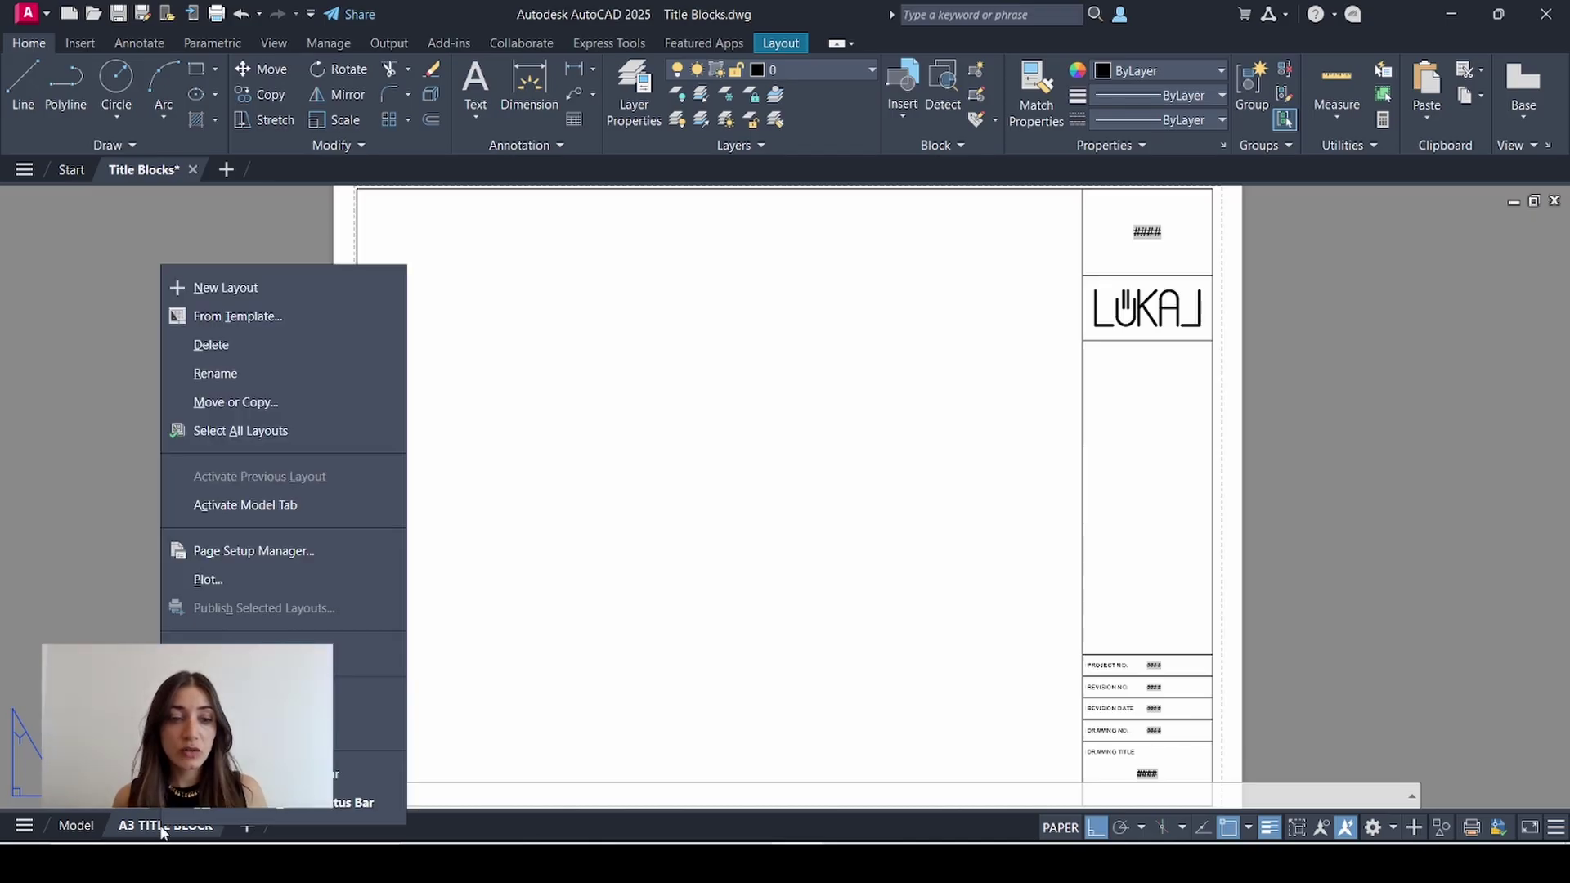
{"action": "left_click", "coordinate": [226, 401]}
{"action": "left_click", "coordinate": [606, 538]}
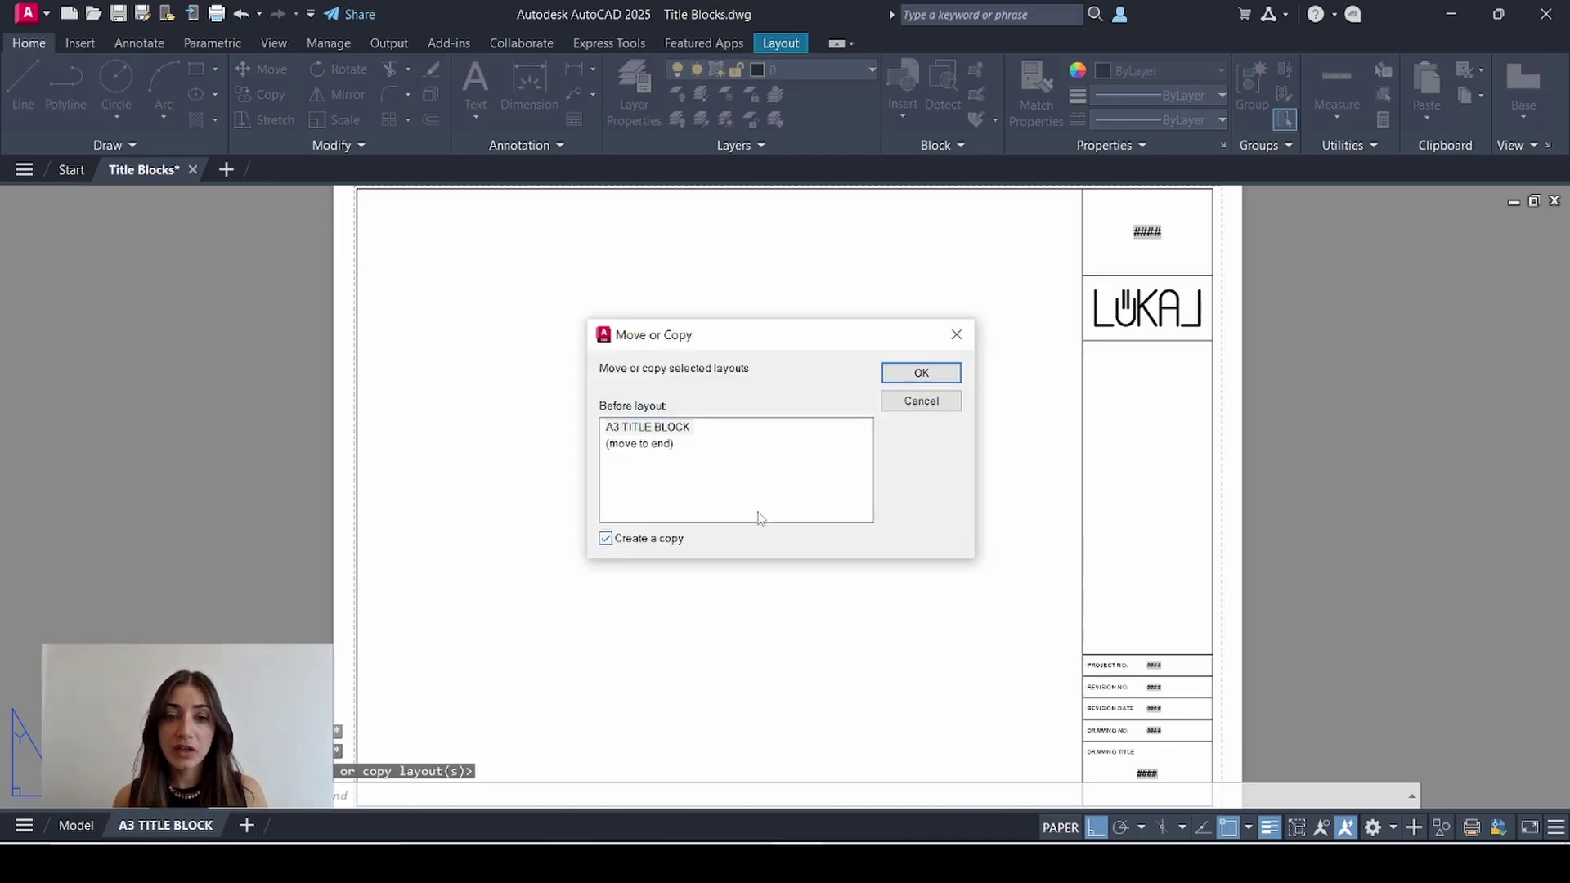
{"action": "left_click", "coordinate": [924, 373]}
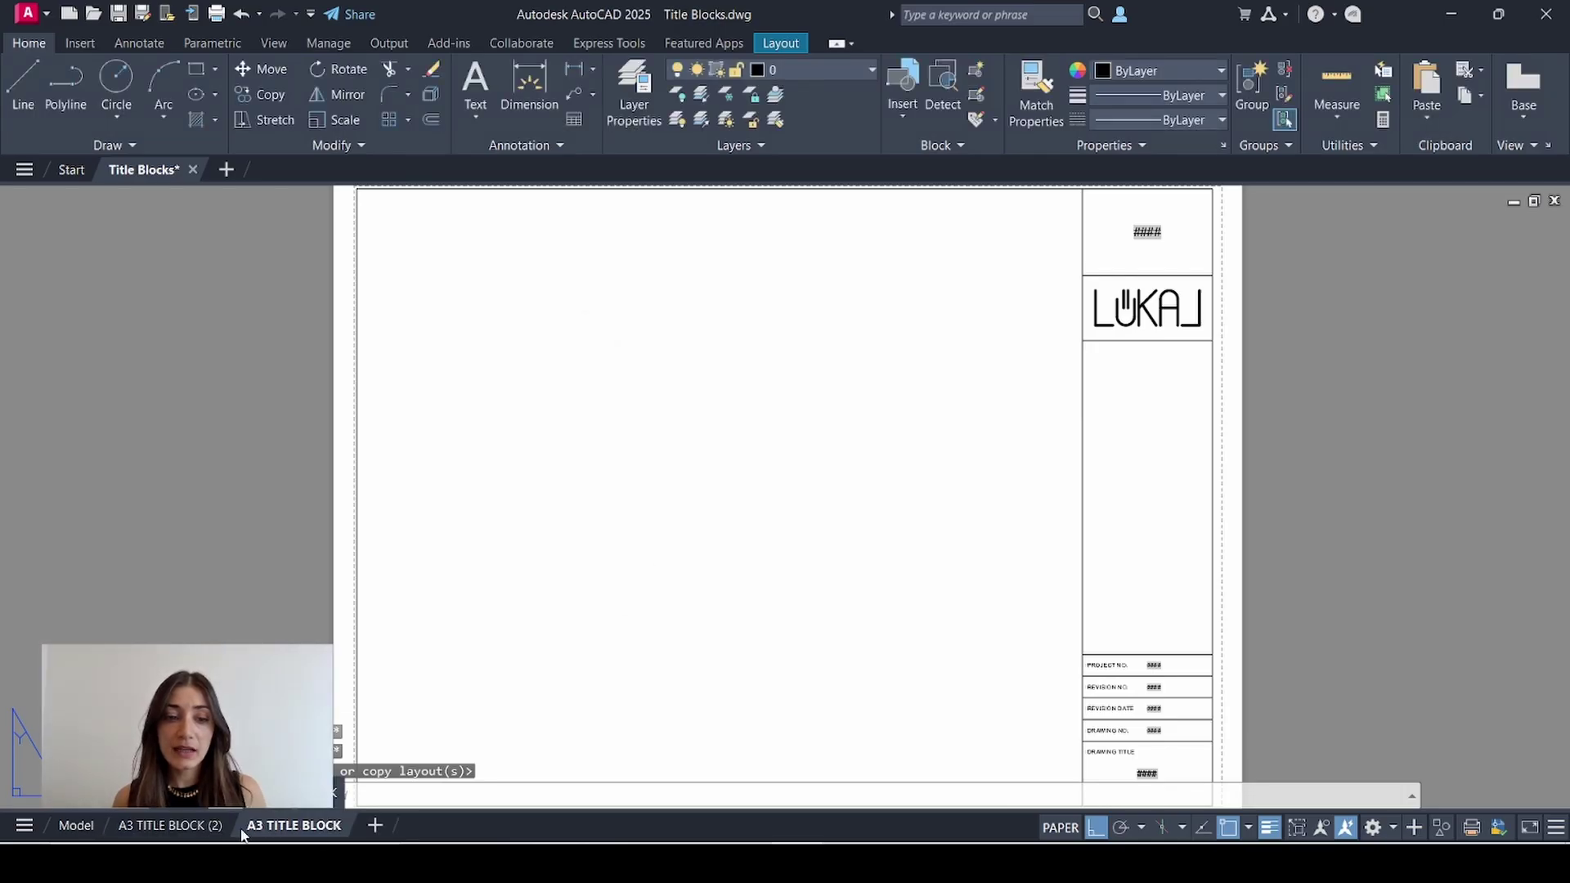
Place the copied layout after the original and rename it A2 TITLE BLOCK.
{"action": "left_click", "coordinate": [173, 830]}
{"action": "left_click_drag", "start_coordinate": [172, 830], "coordinate": [309, 830]}
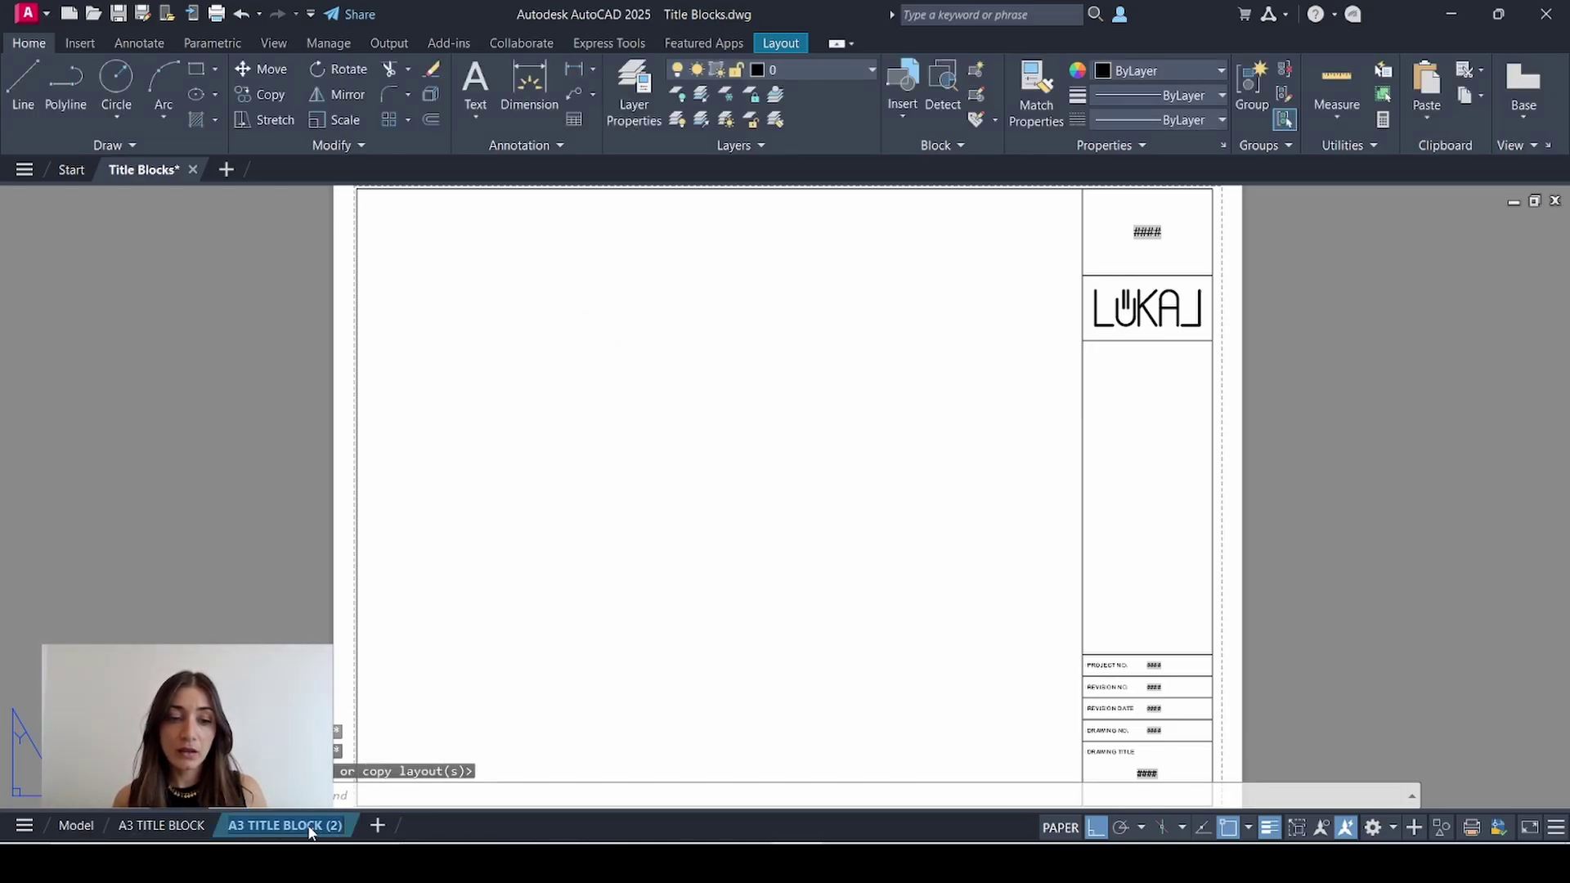
{"action": "double_click", "coordinate": [242, 828]}
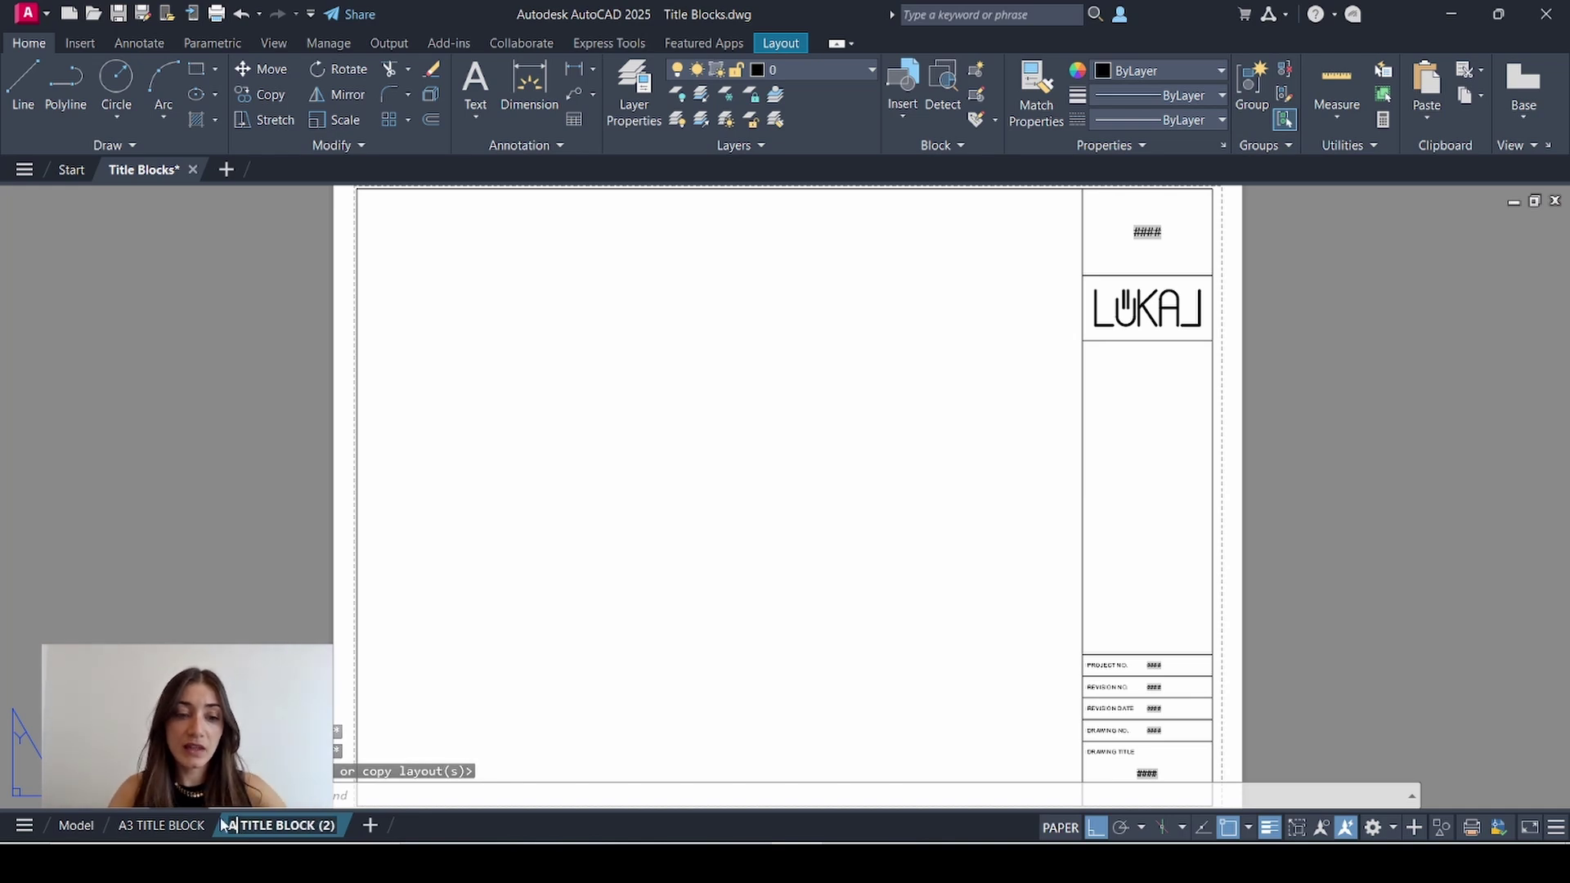
{"action": "key", "text": "BackSpace"}
{"action": "type", "text": "2"}
{"action": "key", "text": "End"}
{"action": "key", "text": "BackSpace"}
{"action": "key", "text": "BackSpace"}
{"action": "key", "text": "BackSpace"}
{"action": "key", "text": "BackSpace"}
{"action": "key", "text": "Return"}
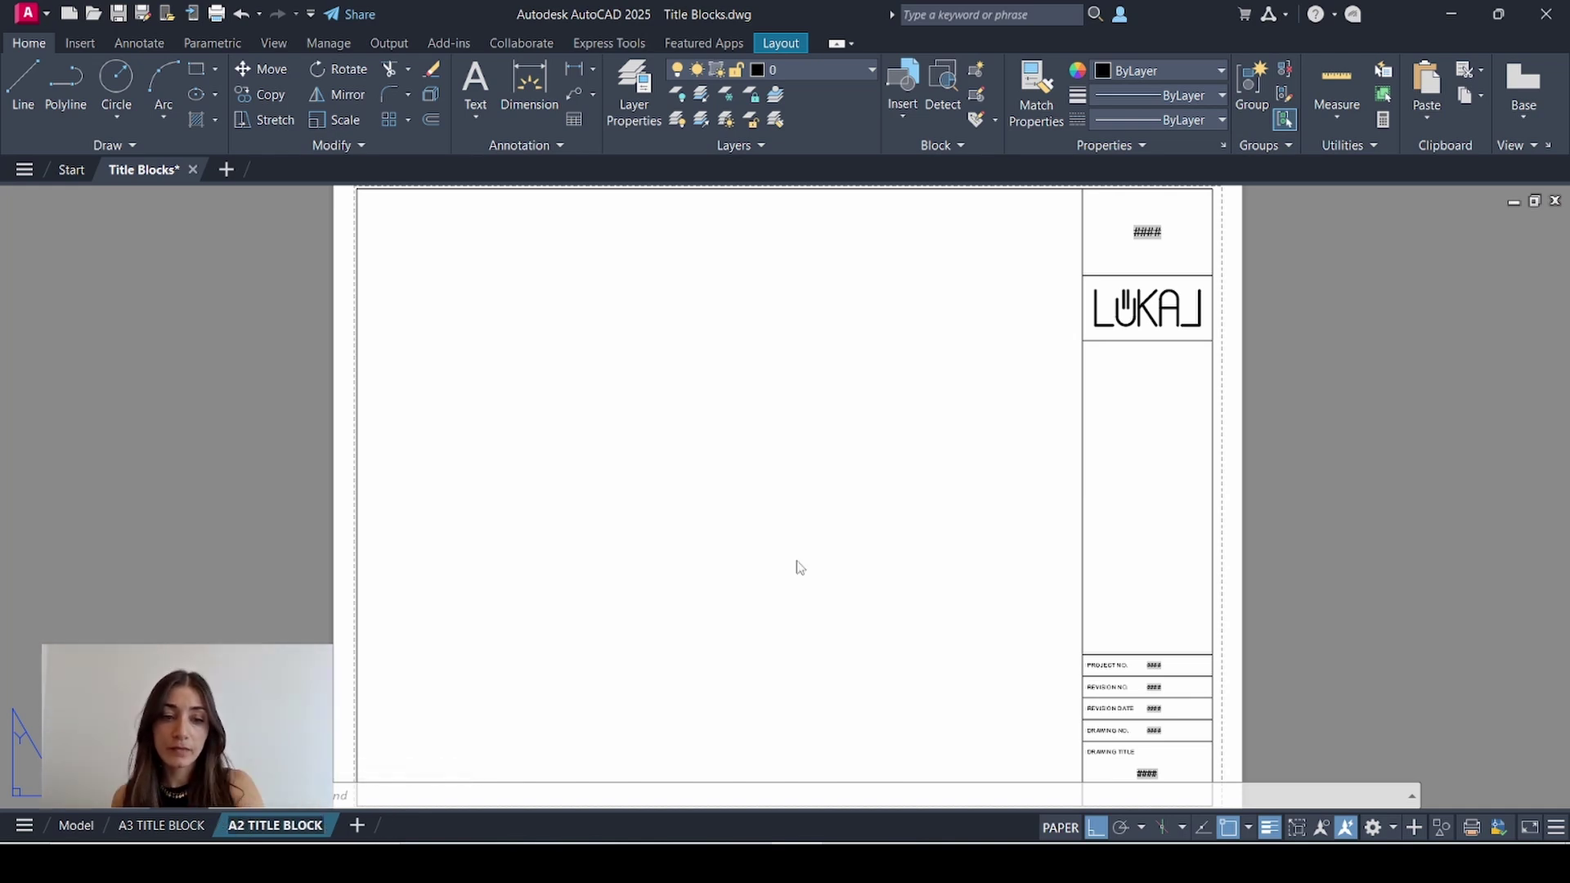
{"action": "right_click", "coordinate": [286, 826]}
Set the A2 TITLE BLOCK page setup to ISO expand A2 (594.00 x 420.00 MM) paper with plot transparency.
{"action": "left_click", "coordinate": [417, 554]}
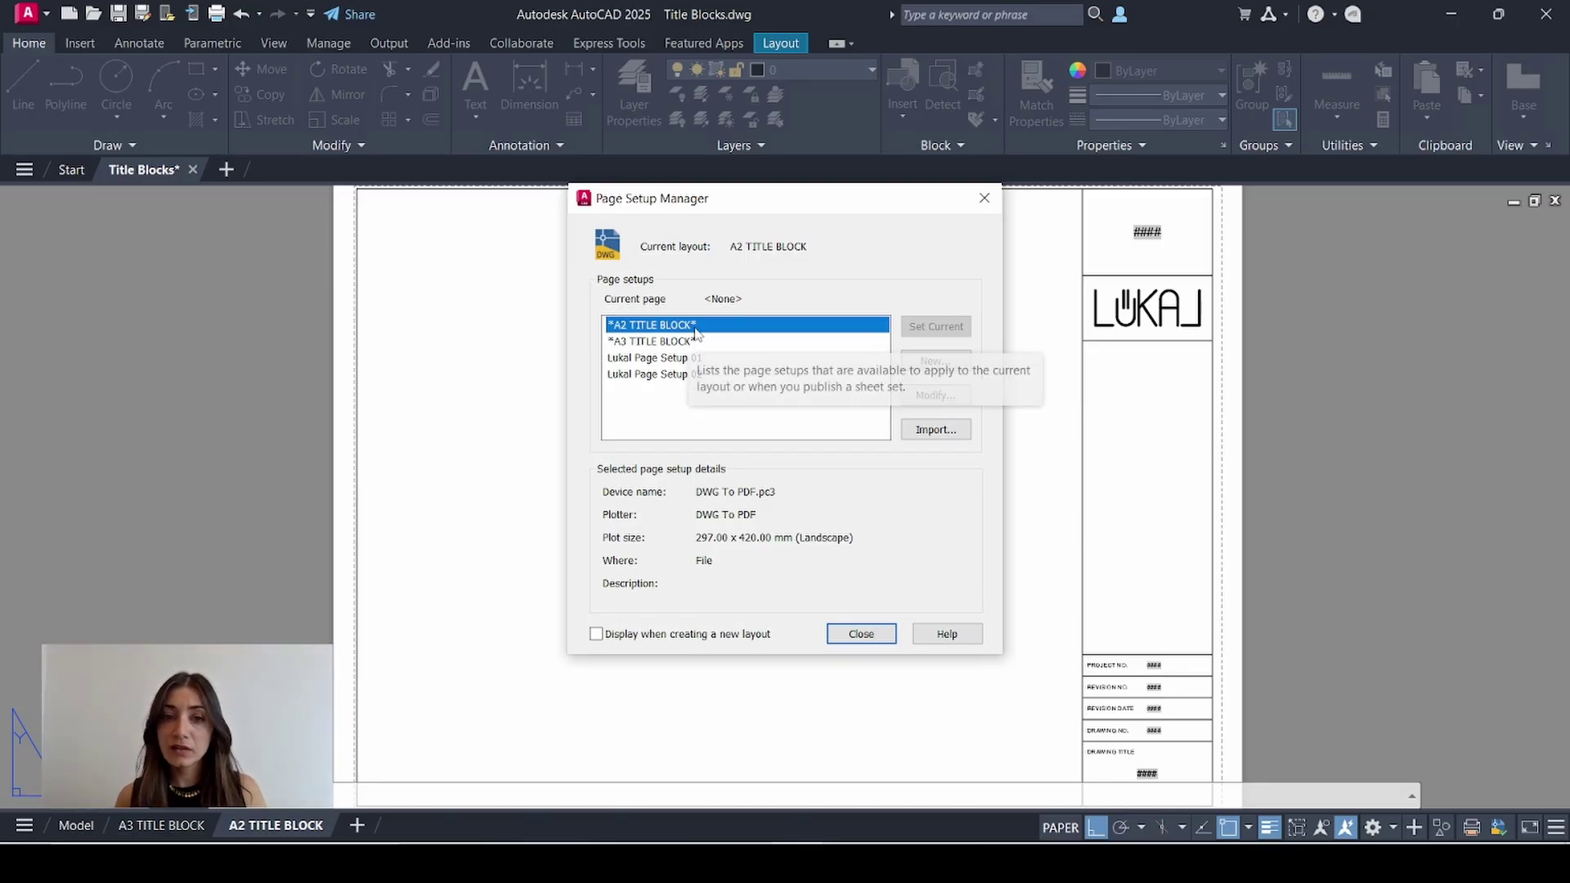
{"action": "left_click", "coordinate": [937, 394]}
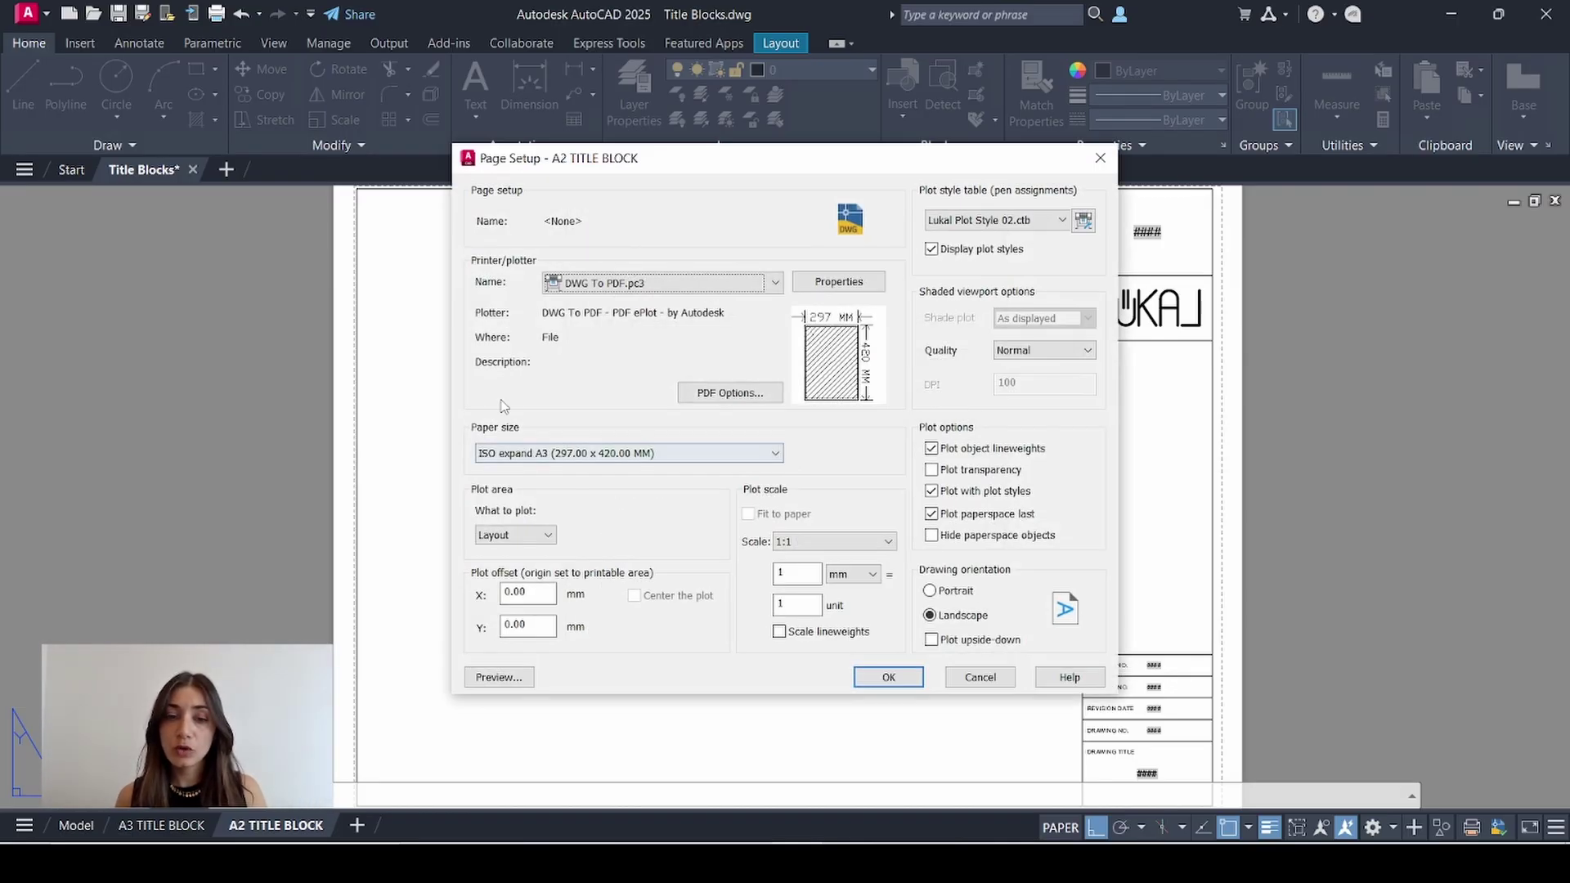
{"action": "left_click", "coordinate": [538, 455]}
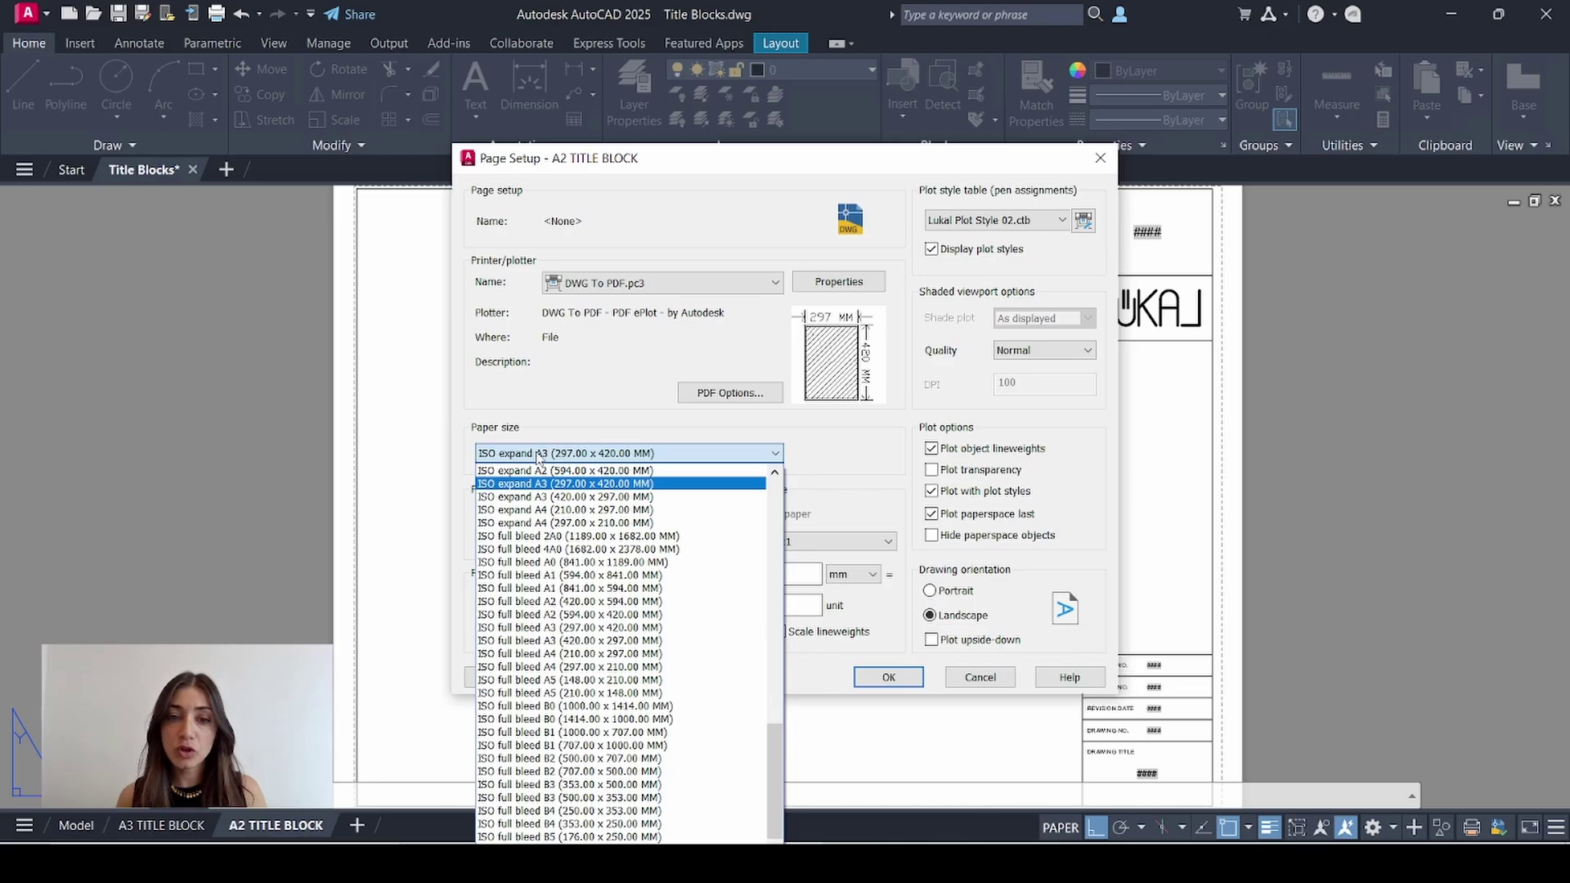
{"action": "left_click", "coordinate": [532, 471]}
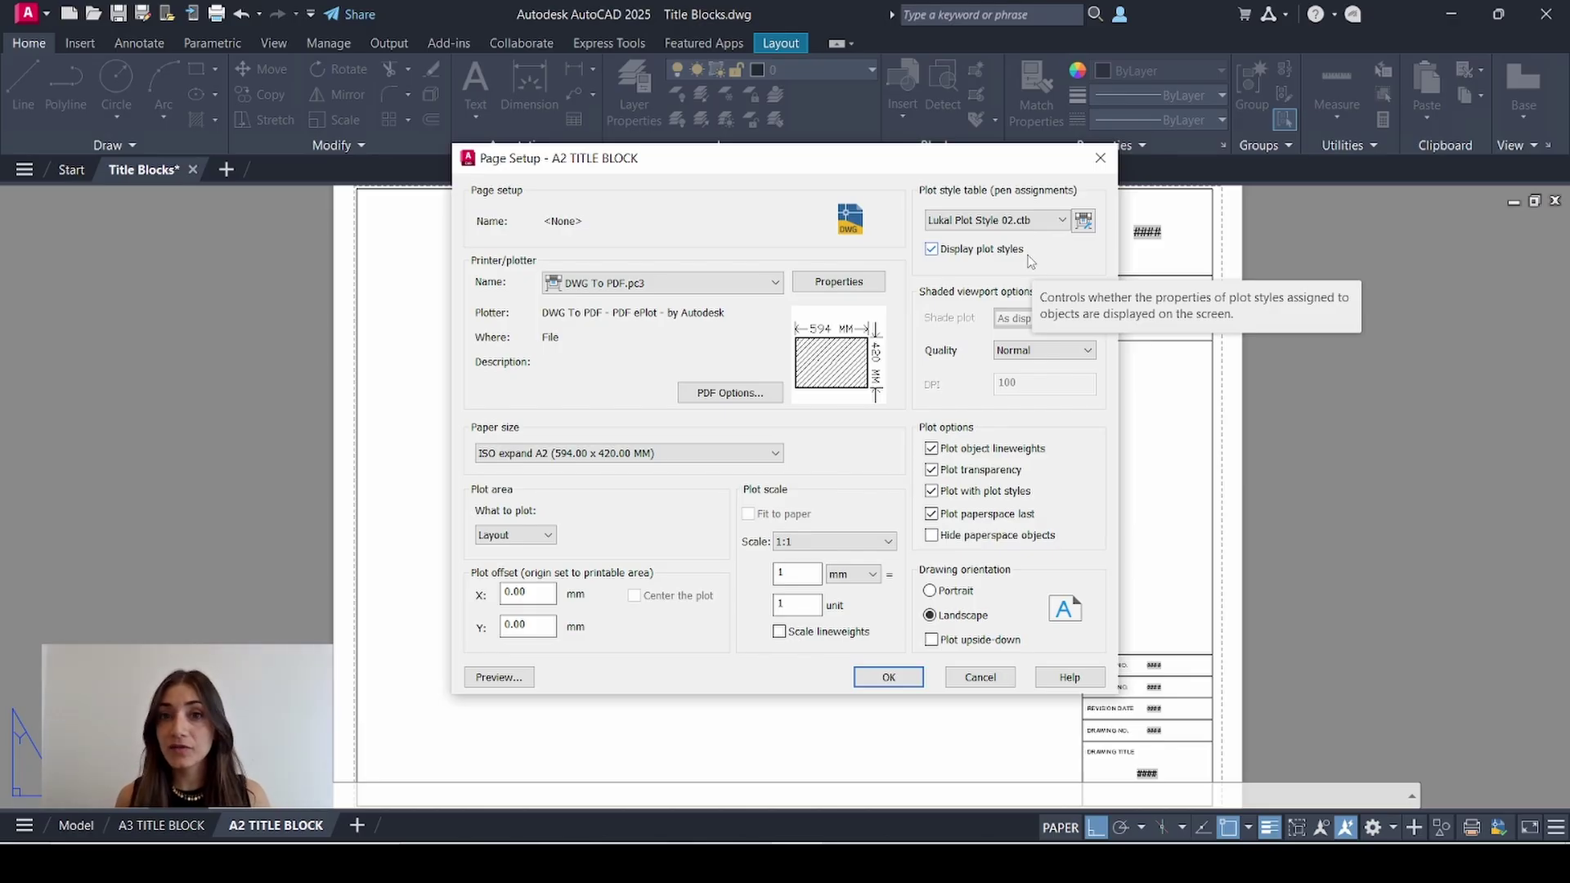
{"action": "left_click", "coordinate": [889, 678]}
{"action": "left_click", "coordinate": [856, 630]}
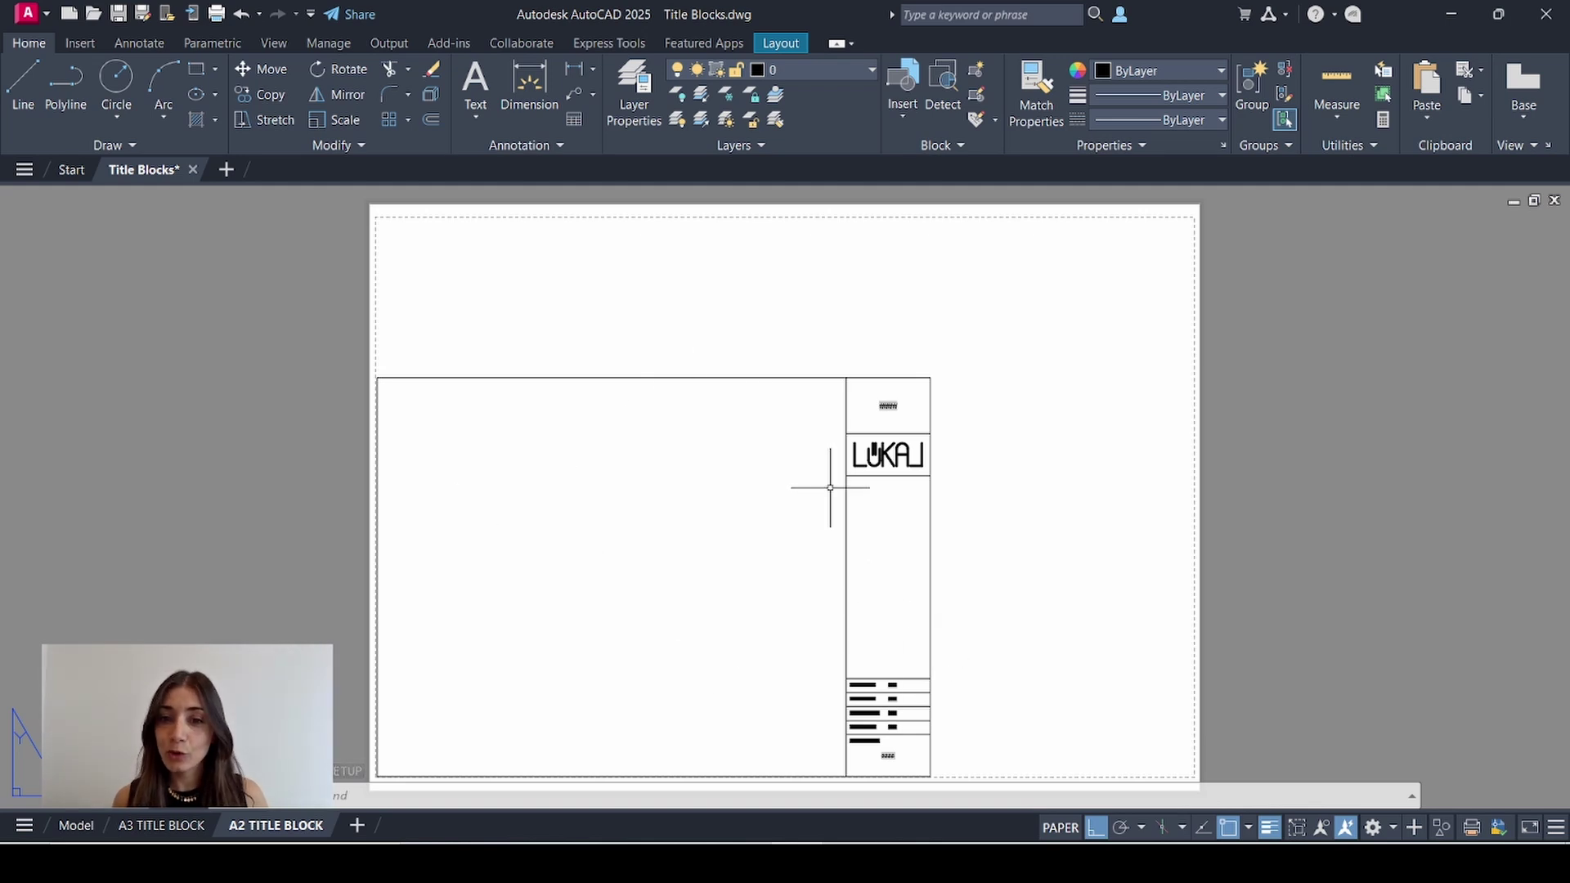
Stretch the border rectangle's top edge up 110 and its right edge out 185.
{"action": "left_click", "coordinate": [704, 473]}
{"action": "left_click", "coordinate": [666, 361]}
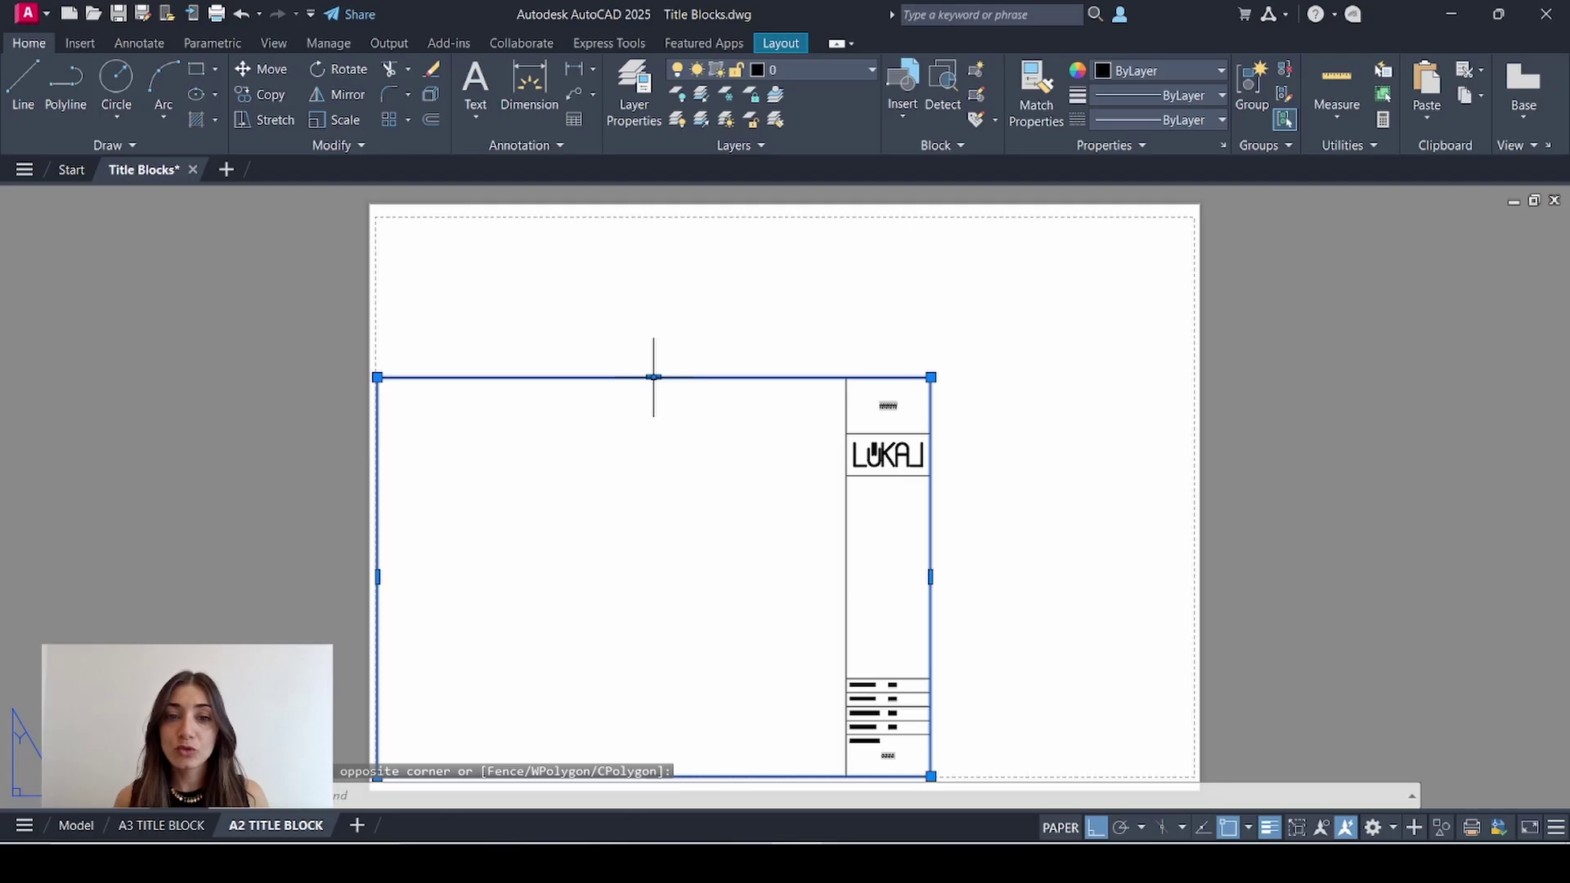
{"action": "left_click", "coordinate": [654, 377]}
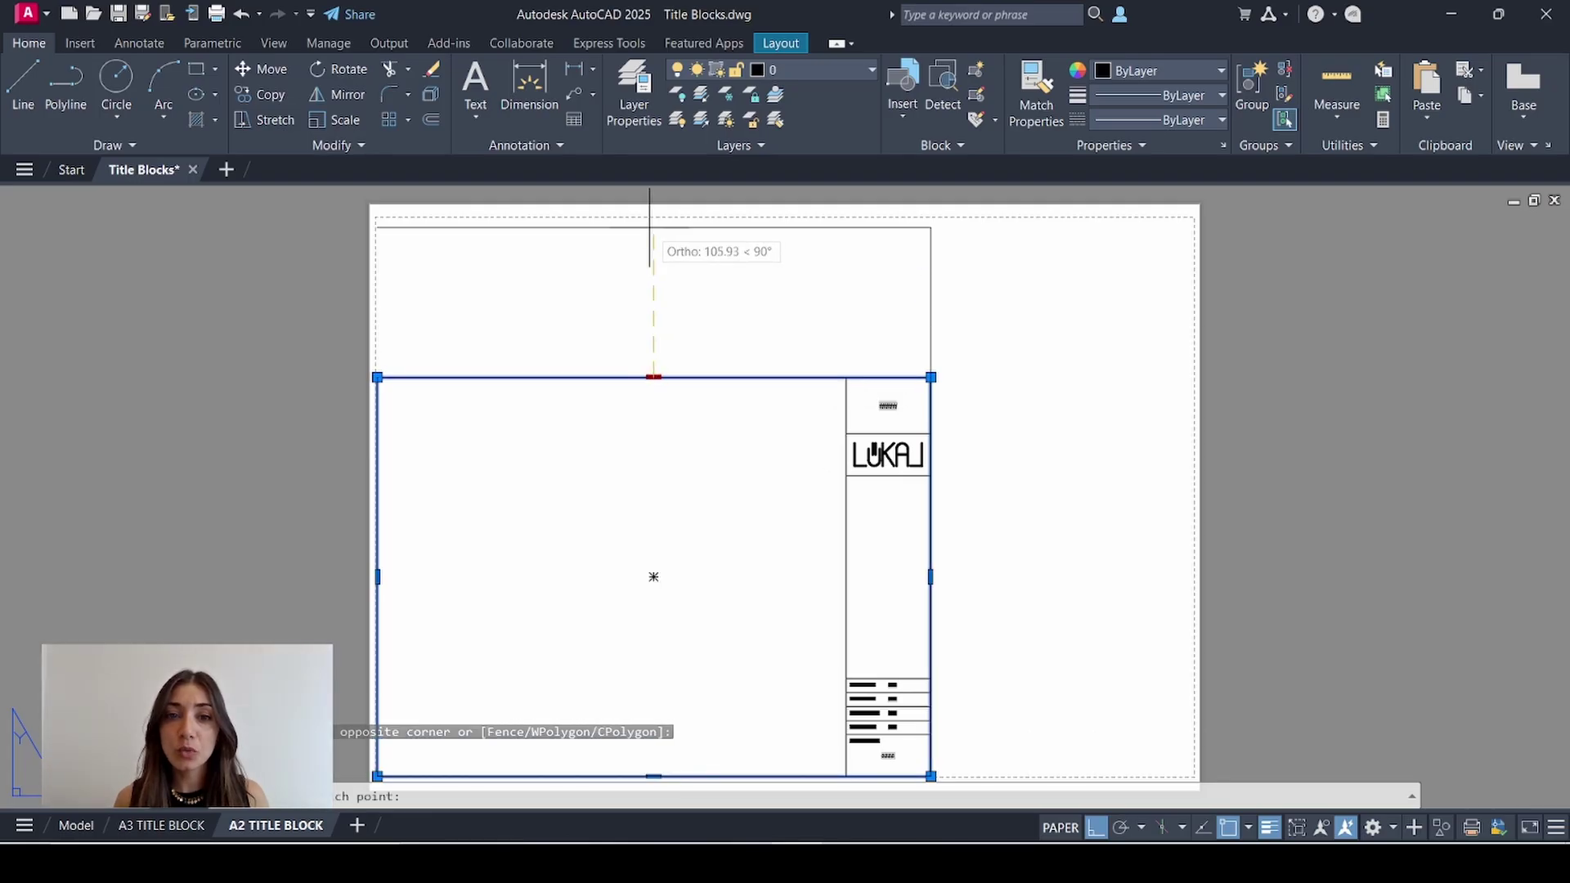
{"action": "type", "text": "110"}
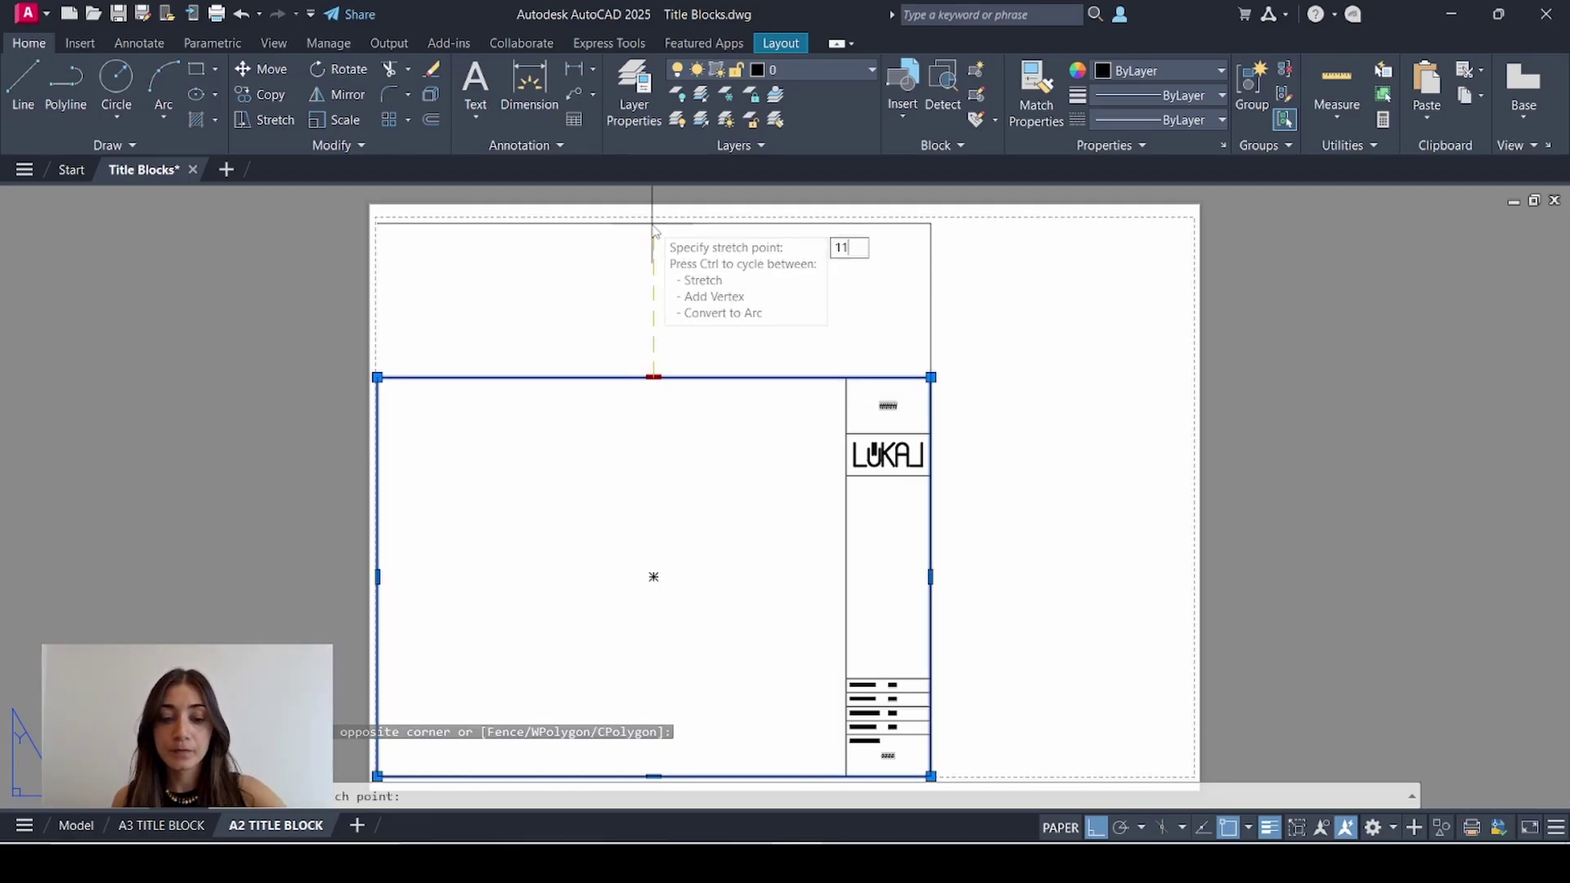
{"action": "key", "text": "Return"}
{"action": "left_click", "coordinate": [931, 499]}
{"action": "type", "text": "185"}
{"action": "key", "text": "Return"}
Move the title side column to the sheet's right edge and the logo up 110.
{"action": "scroll", "coordinate": [1184, 509], "scroll_direction": "down", "scroll_amount": 2}
{"action": "left_click_drag", "start_coordinate": [924, 368], "coordinate": [894, 491]}
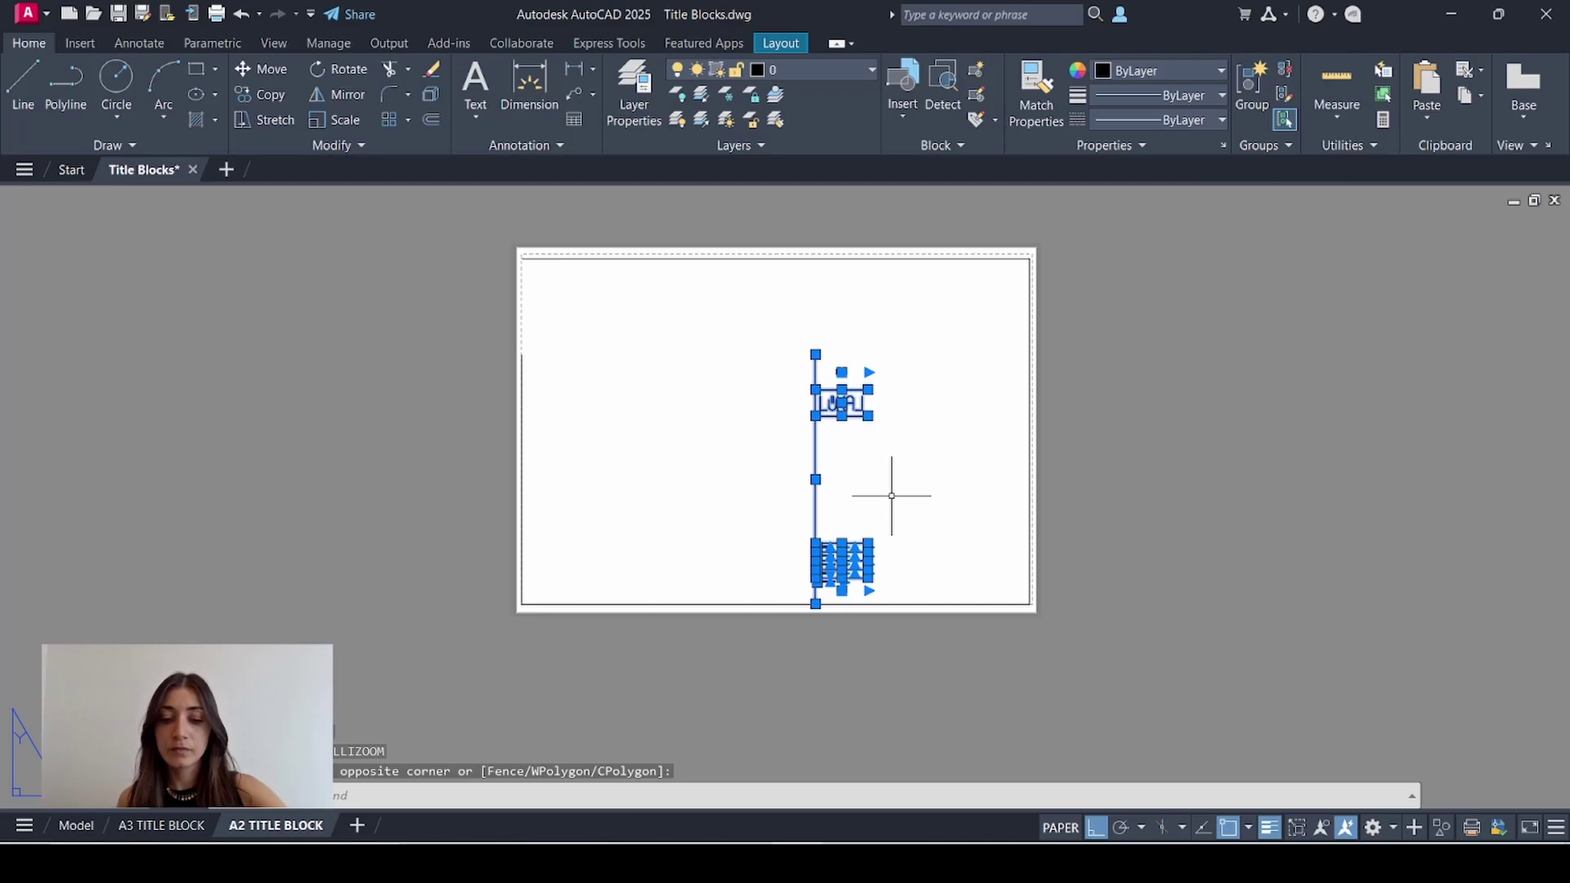
{"action": "type", "text": "m"}
{"action": "key", "text": "Return"}
{"action": "left_click", "coordinate": [894, 491]}
{"action": "left_click", "coordinate": [1041, 526]}
{"action": "scroll", "coordinate": [1041, 526], "scroll_direction": "up", "scroll_amount": 2}
{"action": "left_click", "coordinate": [895, 511]}
{"action": "left_click", "coordinate": [911, 285]}
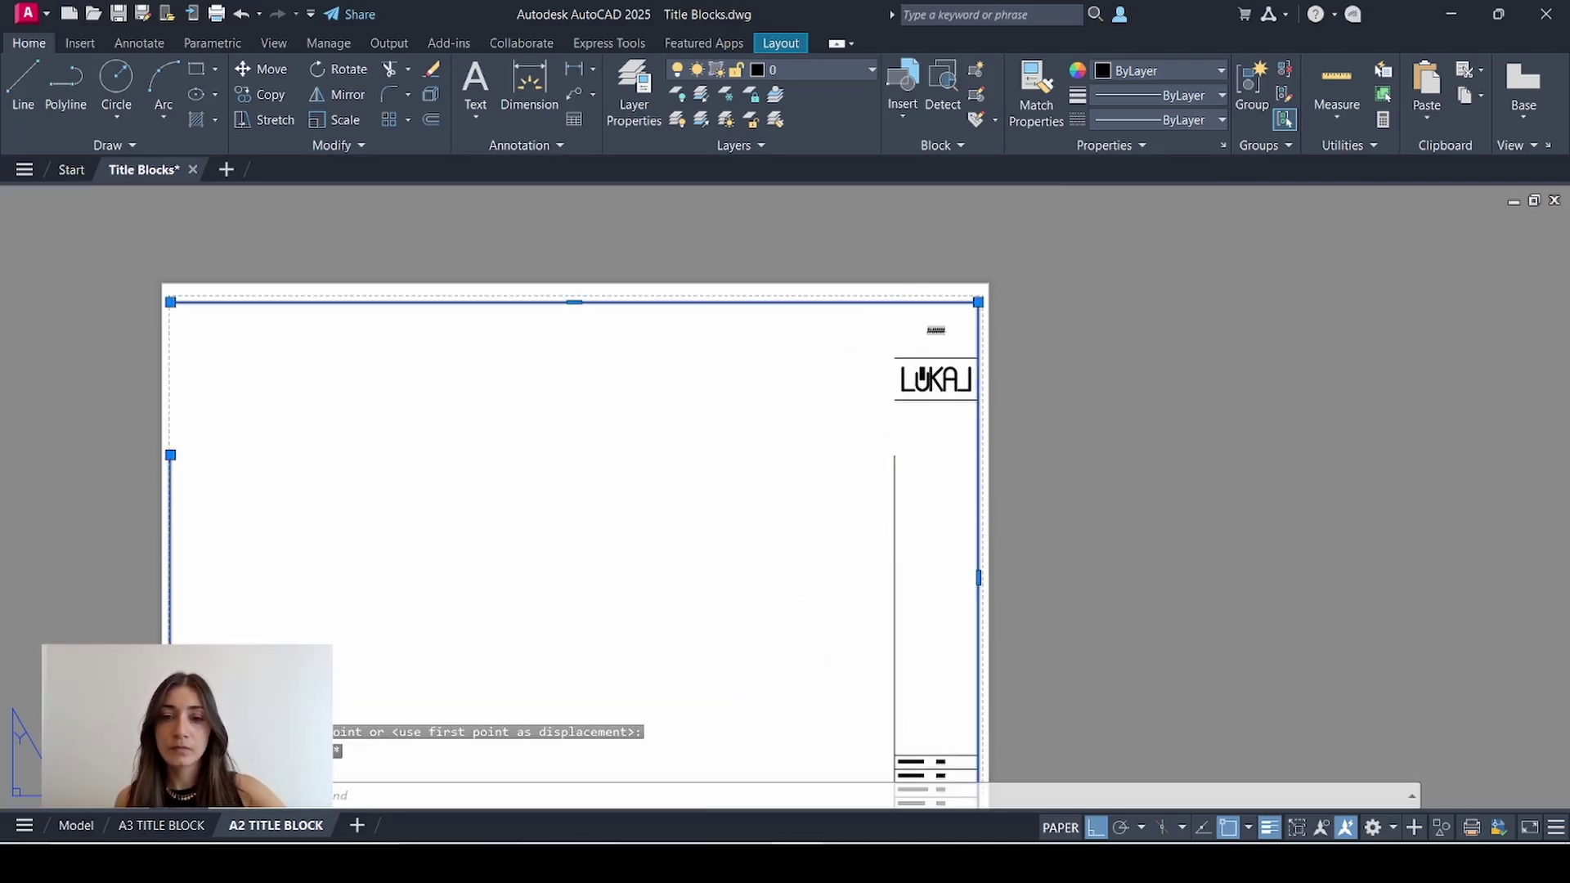
Zoom to the whole A2 sheet and inspect the title block's label fields.
{"action": "middle_click", "coordinate": [232, 449]}
{"action": "middle_click", "coordinate": [231, 449]}
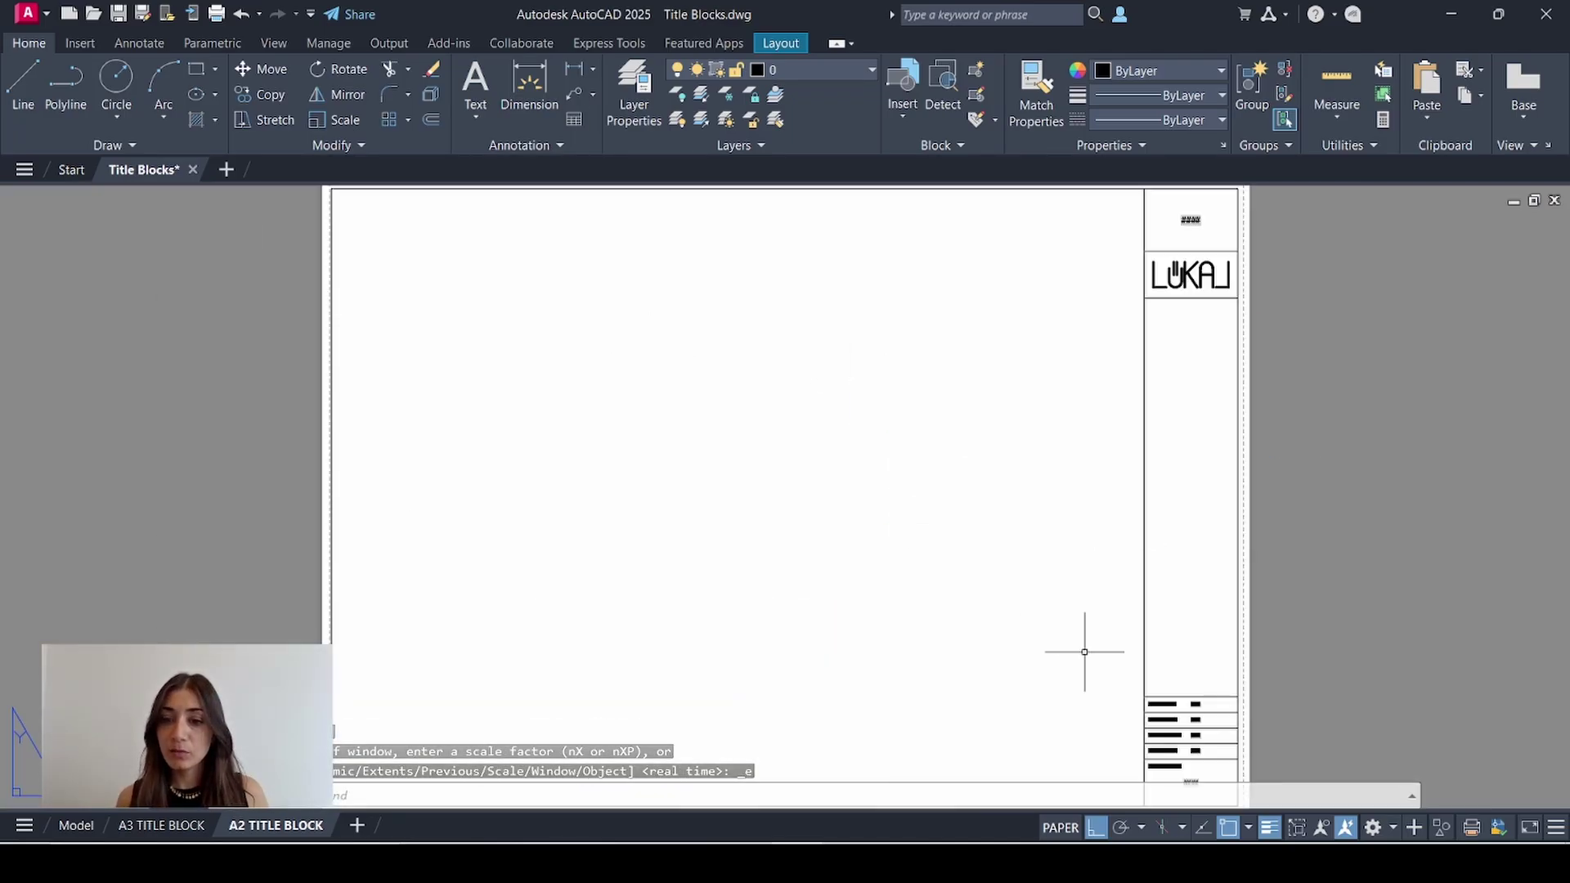
{"action": "middle_click_drag", "start_coordinate": [1164, 591], "coordinate": [1159, 362]}
{"action": "scroll", "coordinate": [1196, 512], "scroll_direction": "up", "scroll_amount": 4}
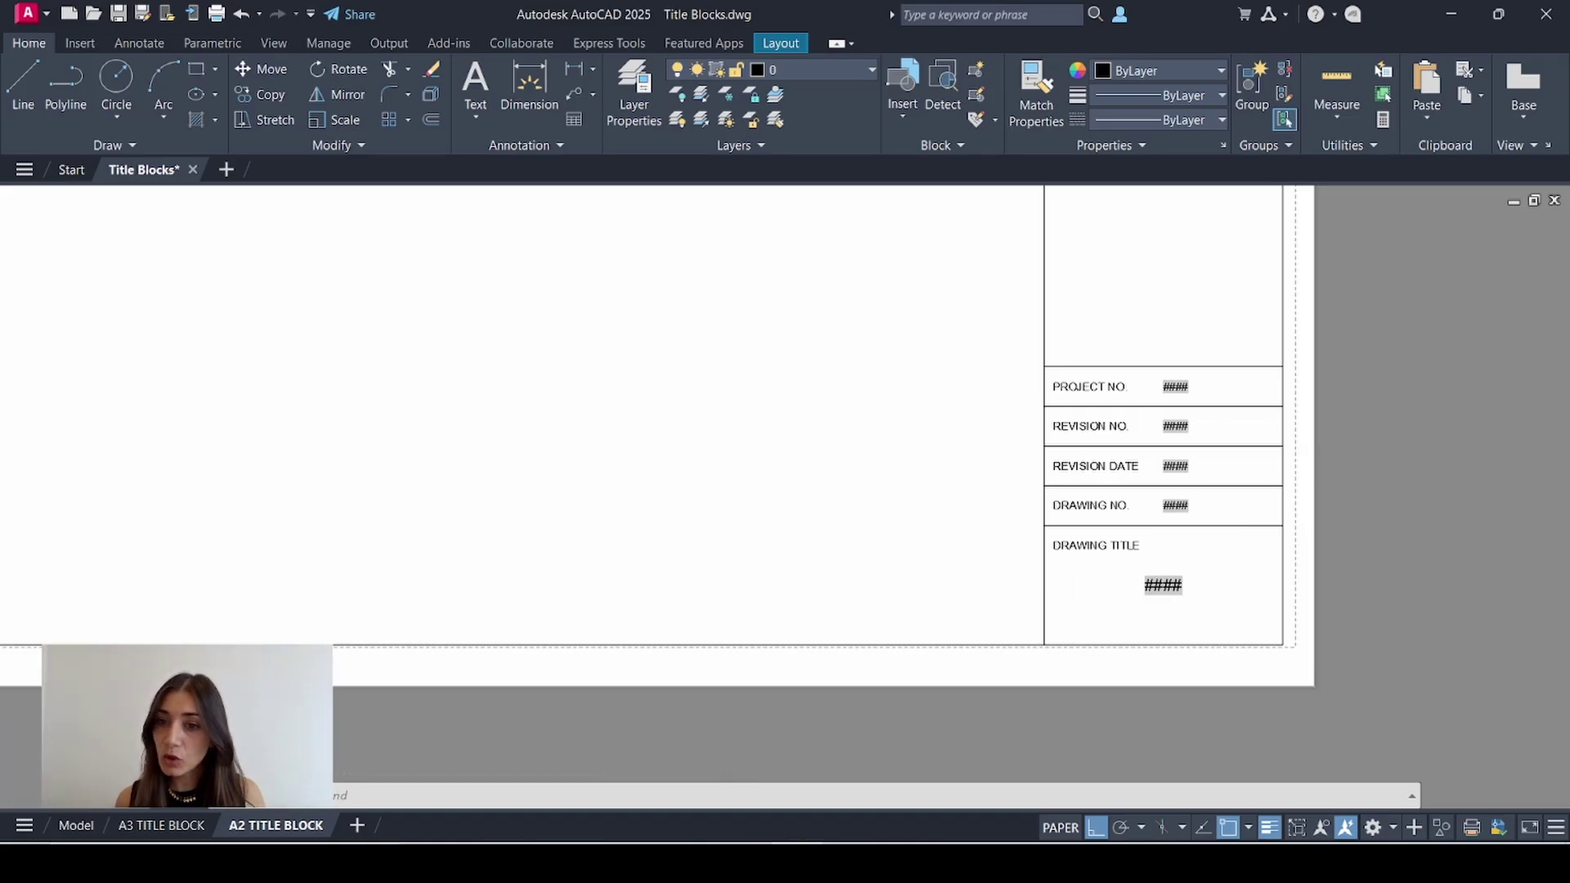
{"action": "scroll", "coordinate": [1116, 642], "scroll_direction": "down", "scroll_amount": 6}
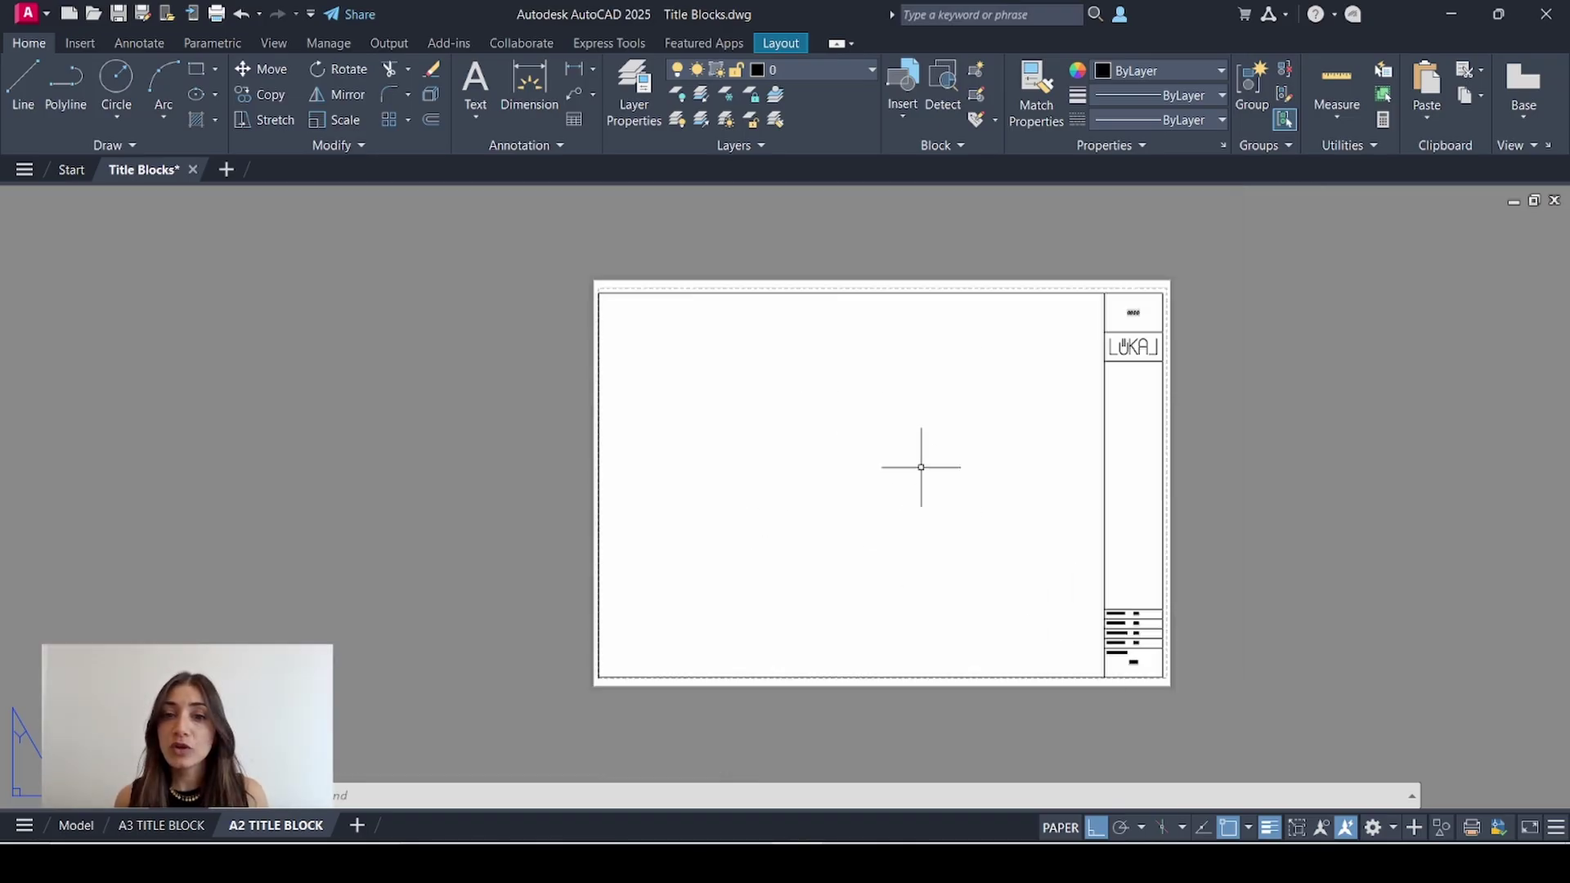
{"action": "middle_click", "coordinate": [822, 444]}
{"action": "middle_click", "coordinate": [822, 444]}
Create a new page setup named 'Lukal Page Setup (A2 Sheet)' from the A2 TITLE BLOCK settings.
{"action": "right_click", "coordinate": [277, 828]}
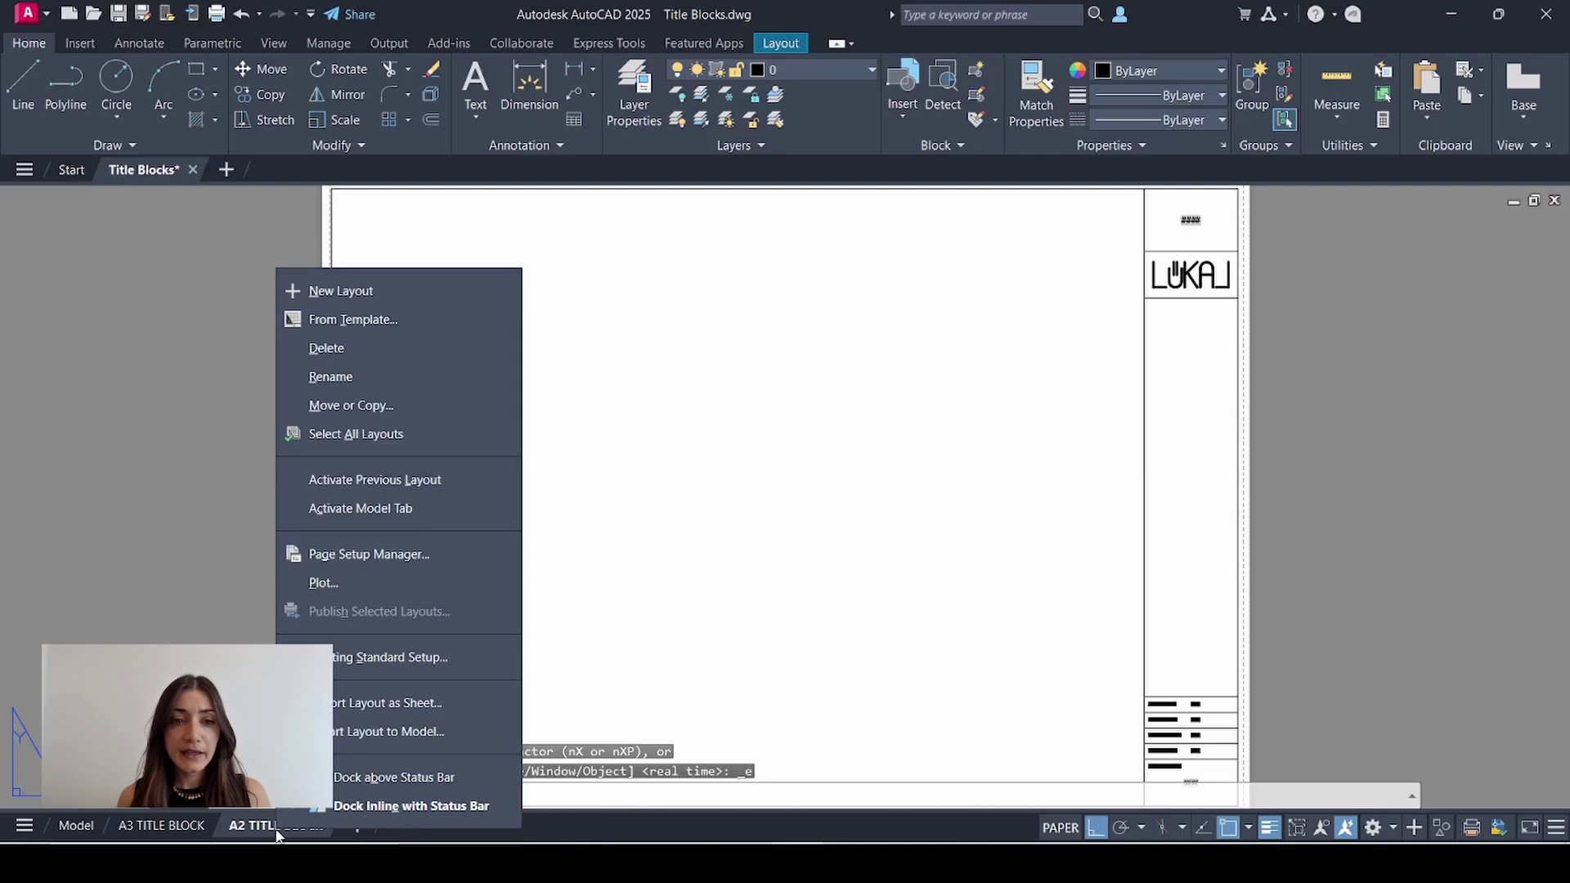
{"action": "left_click", "coordinate": [394, 556]}
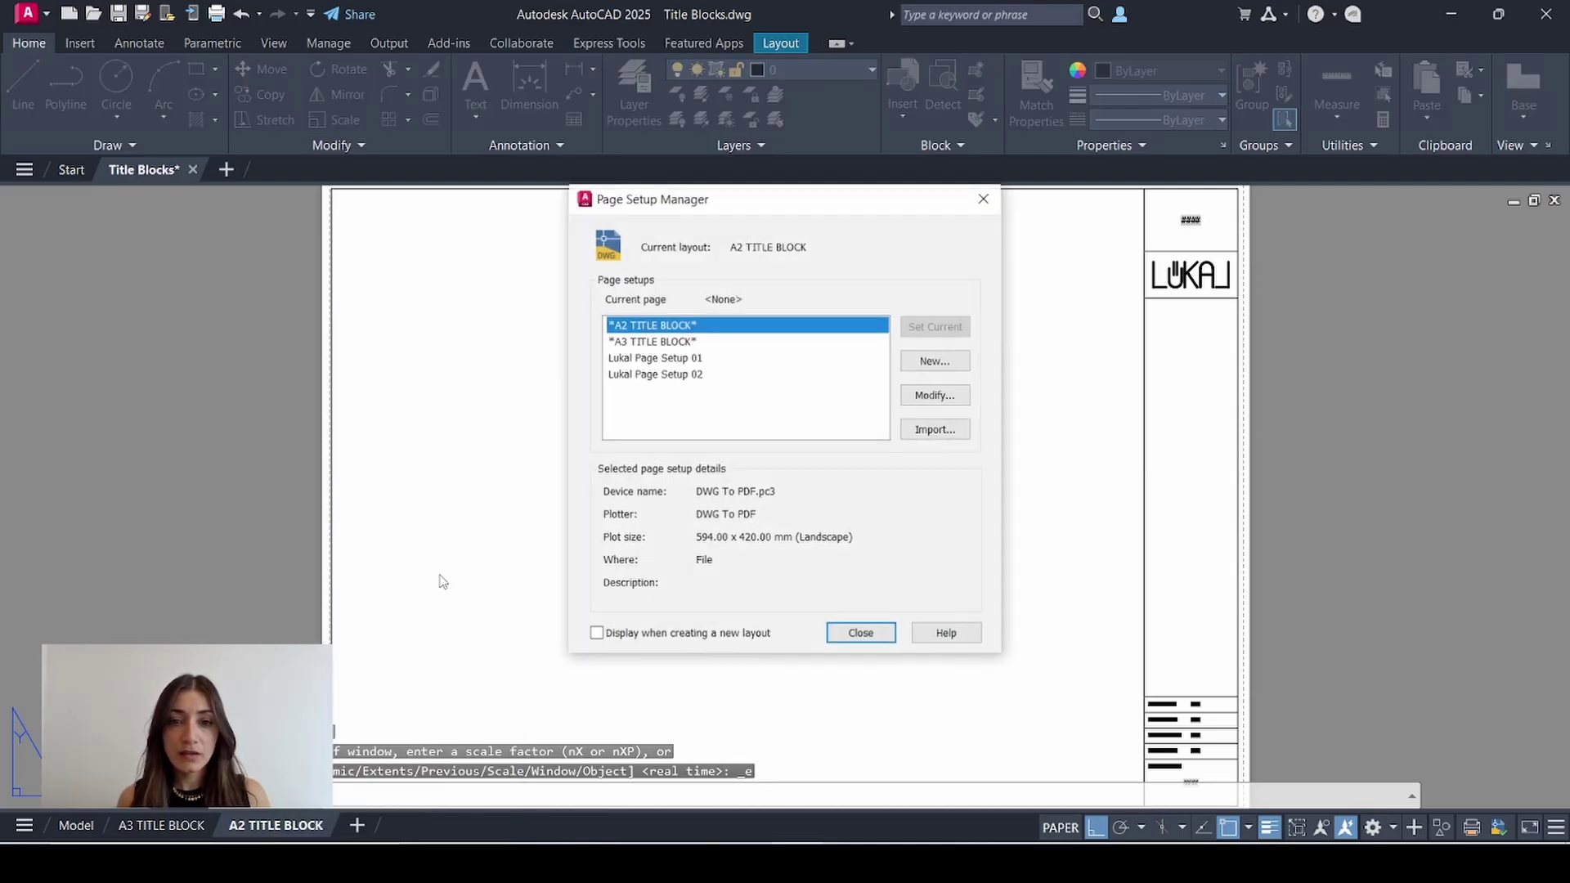
{"action": "left_click", "coordinate": [936, 361]}
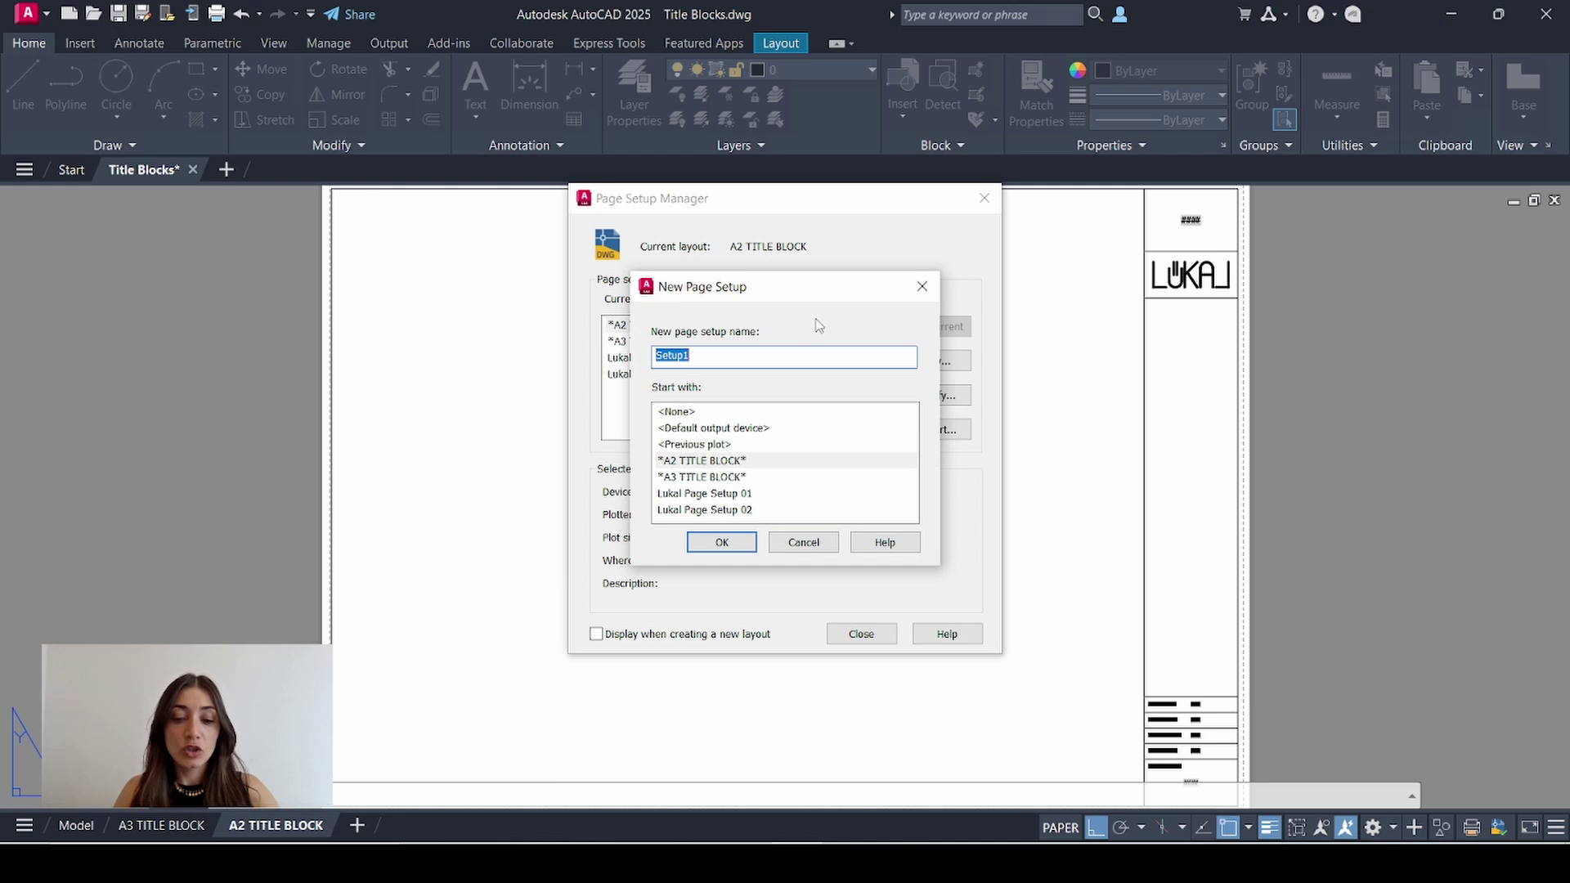
{"action": "type", "text": "Lukal Page"}
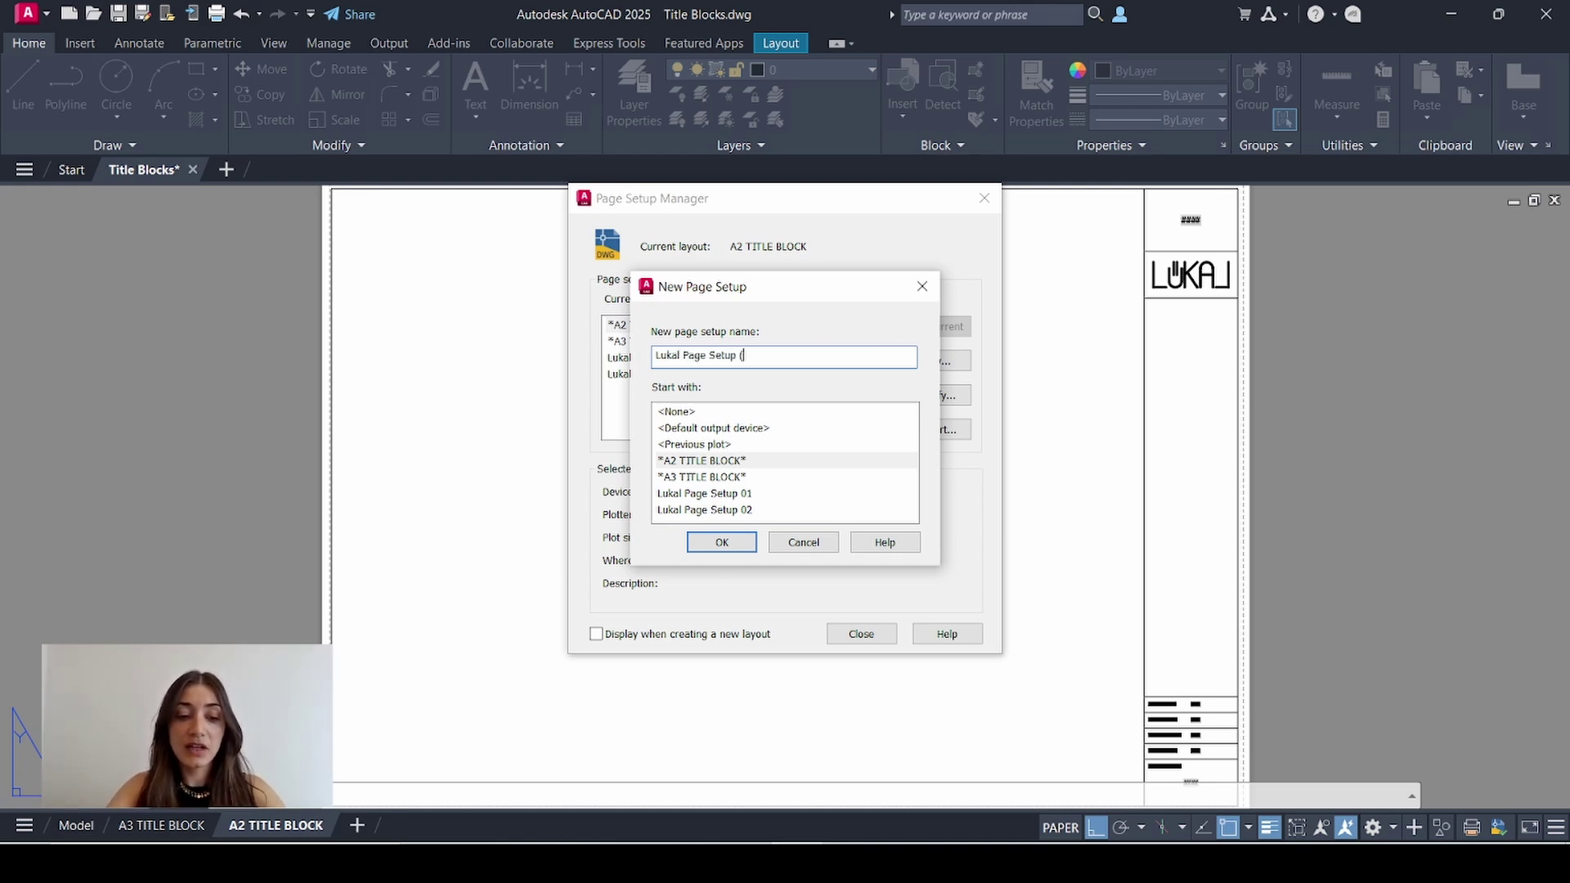
{"action": "type", "text": " Setup (A2 Sheet)"}
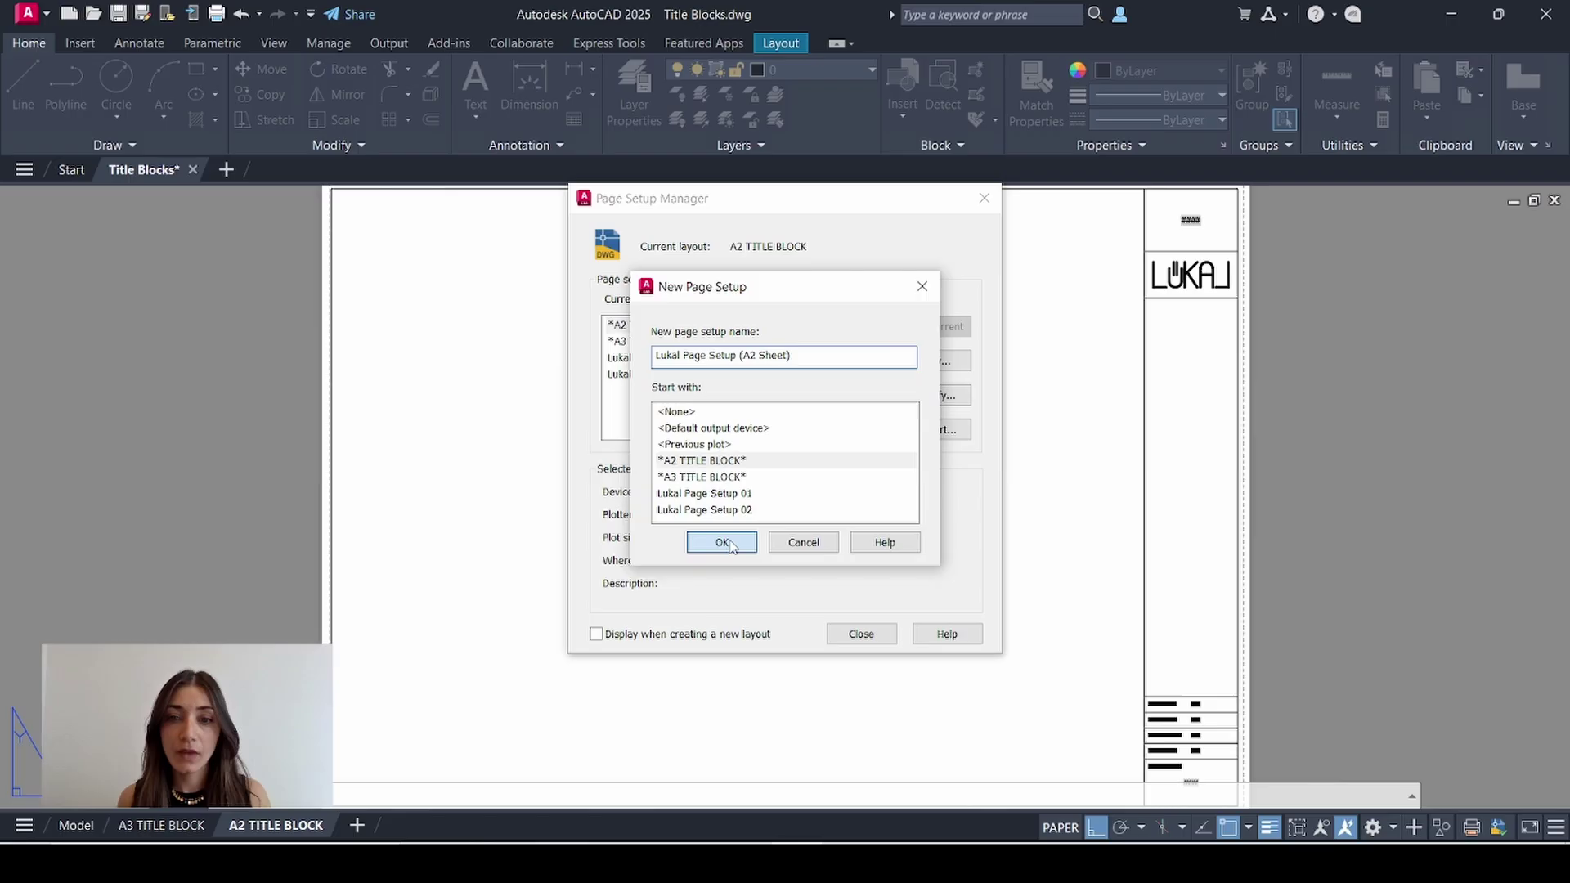
{"action": "left_click", "coordinate": [723, 543]}
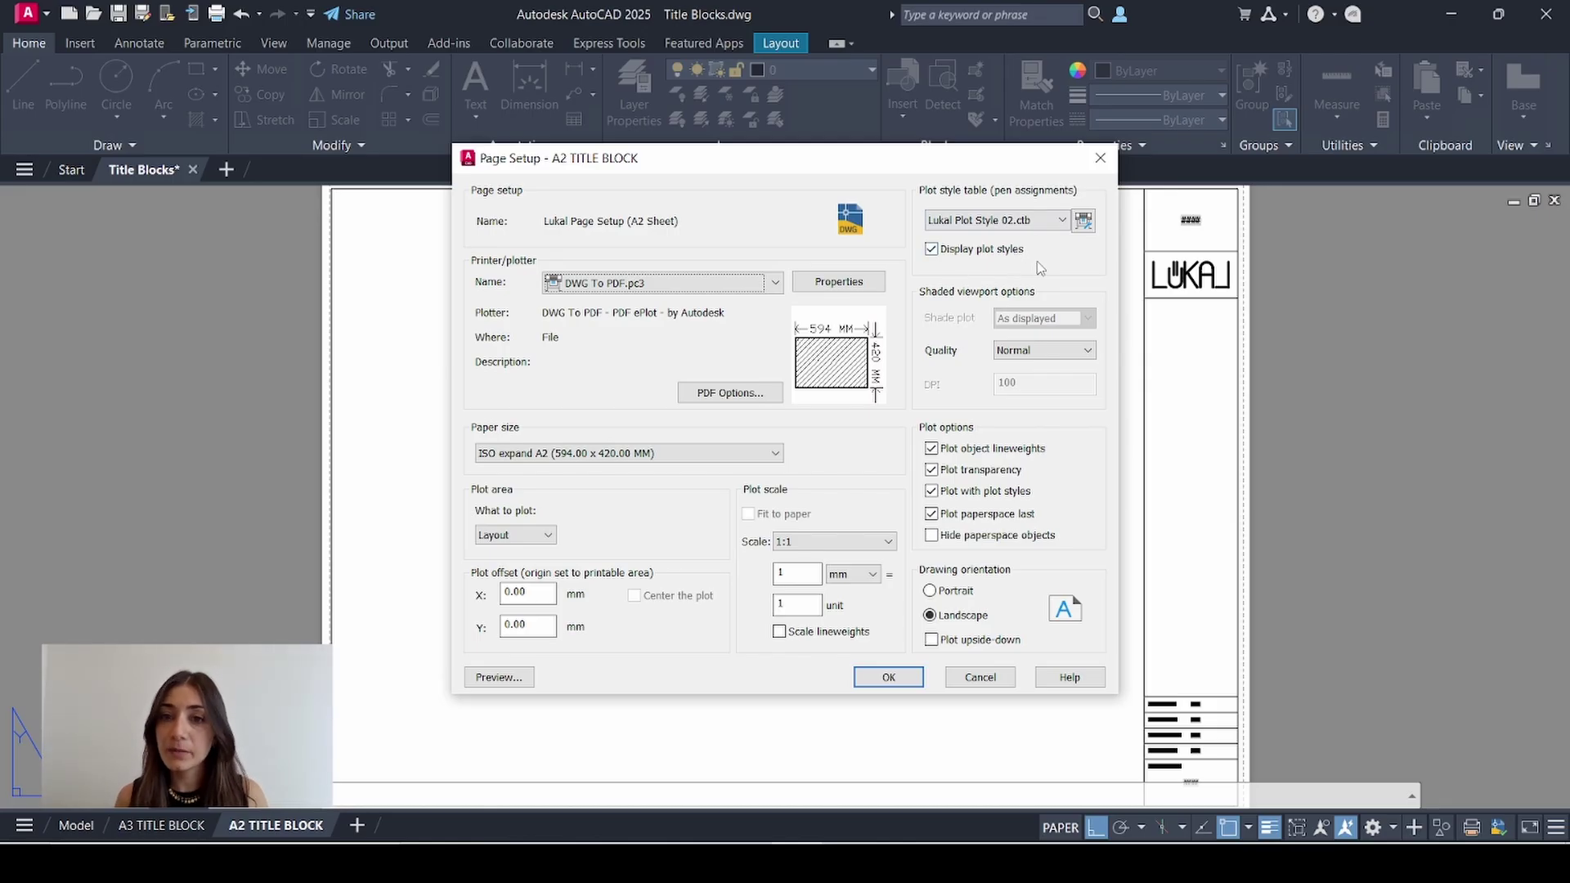
{"action": "left_click", "coordinate": [888, 677]}
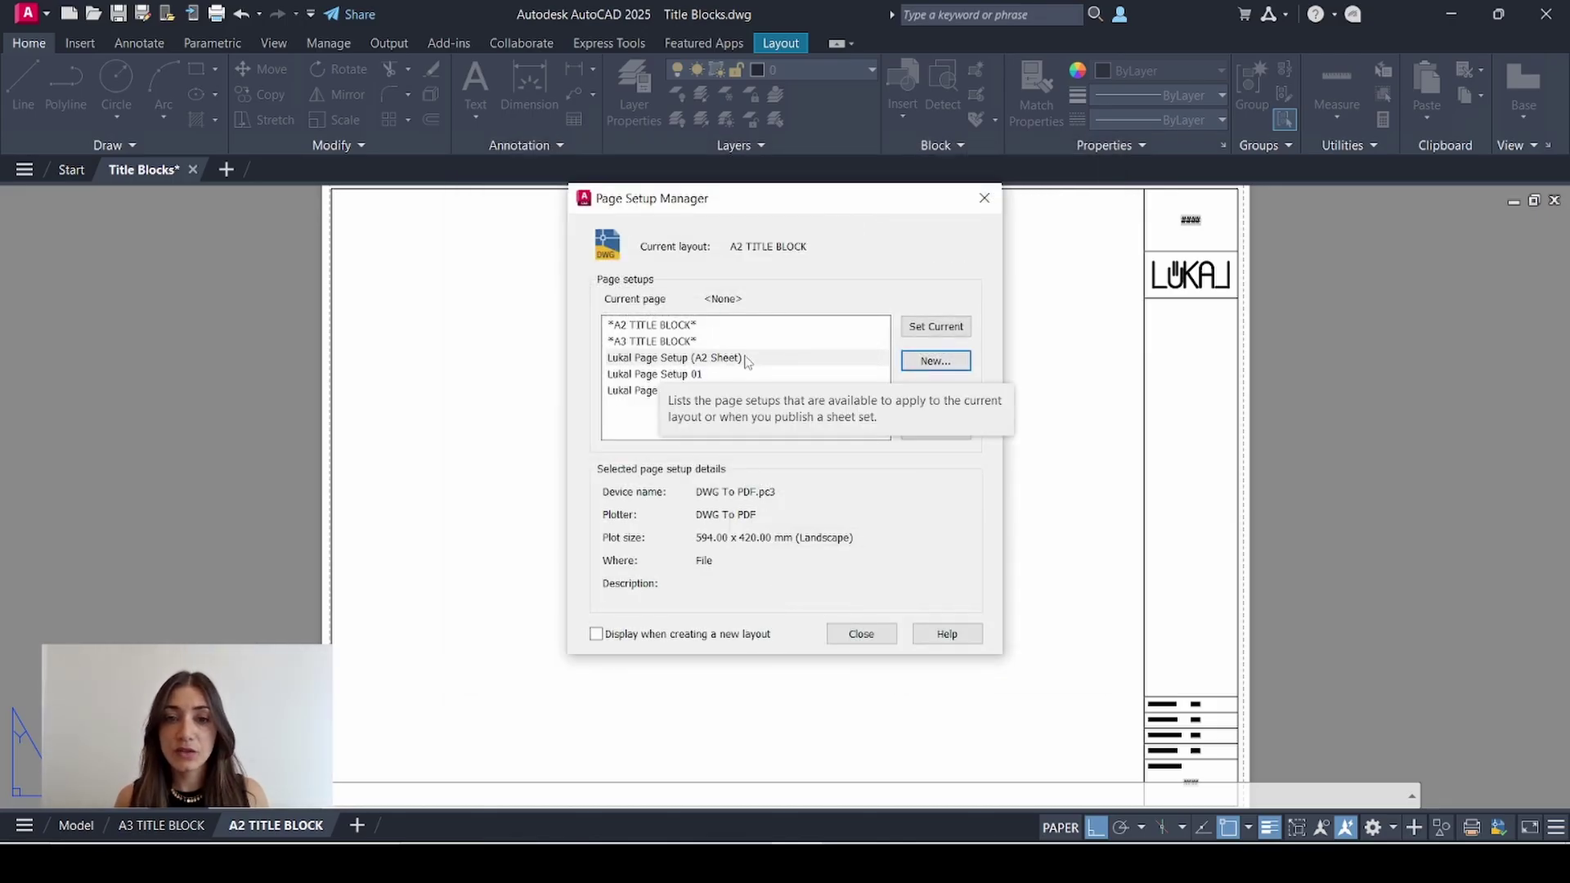
{"action": "left_click", "coordinate": [861, 634]}
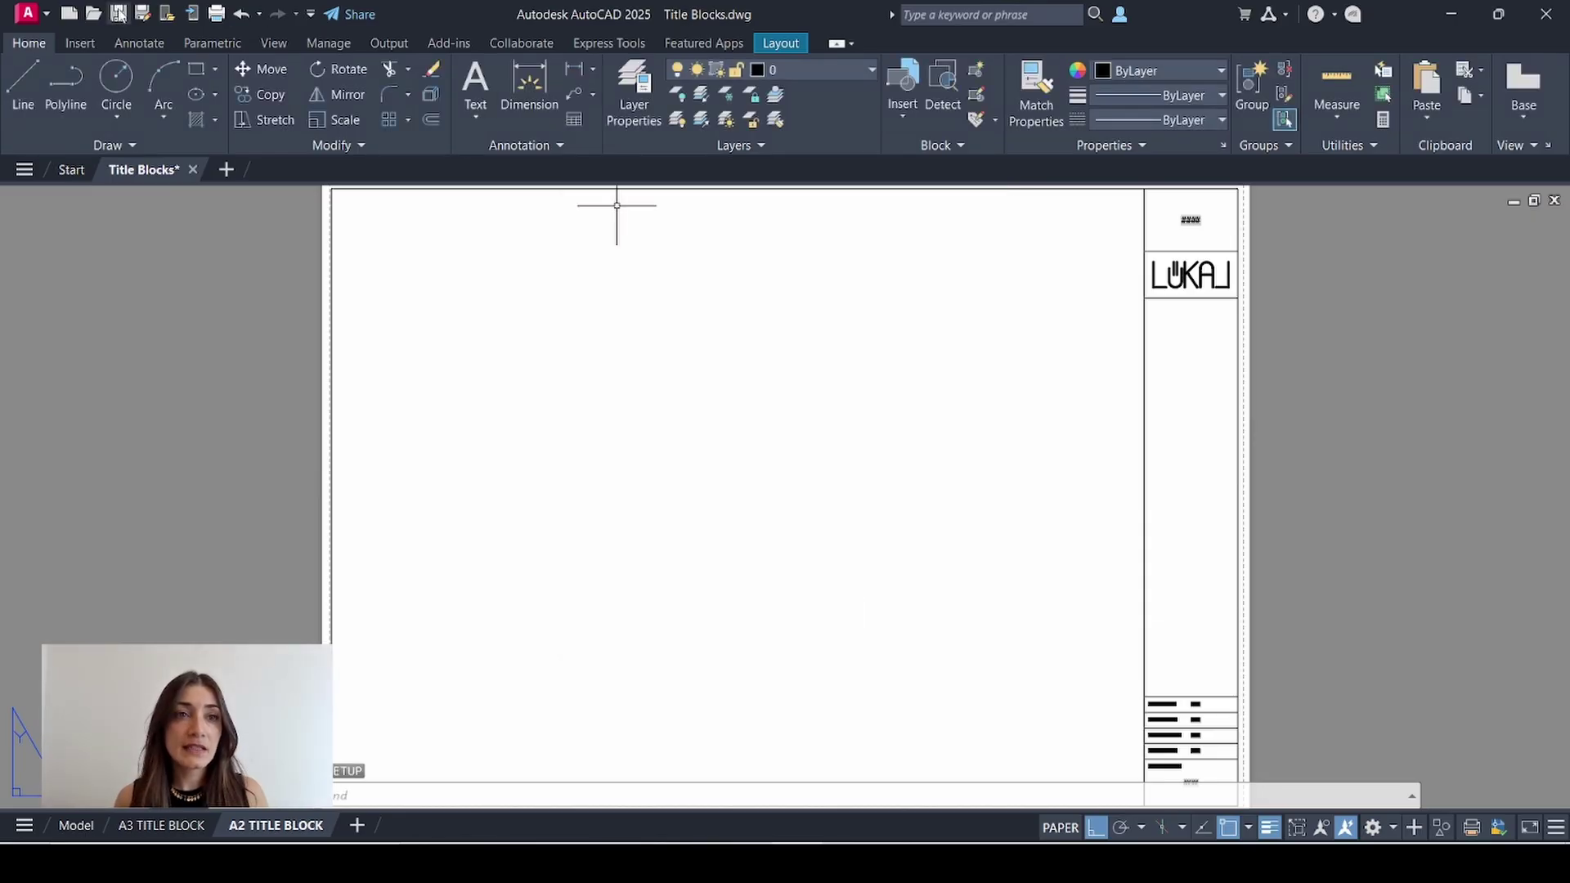
Save the drawing under a new name with the AutoCAD Drawing Template (*.dwt) file type.
{"action": "left_click", "coordinate": [119, 14]}
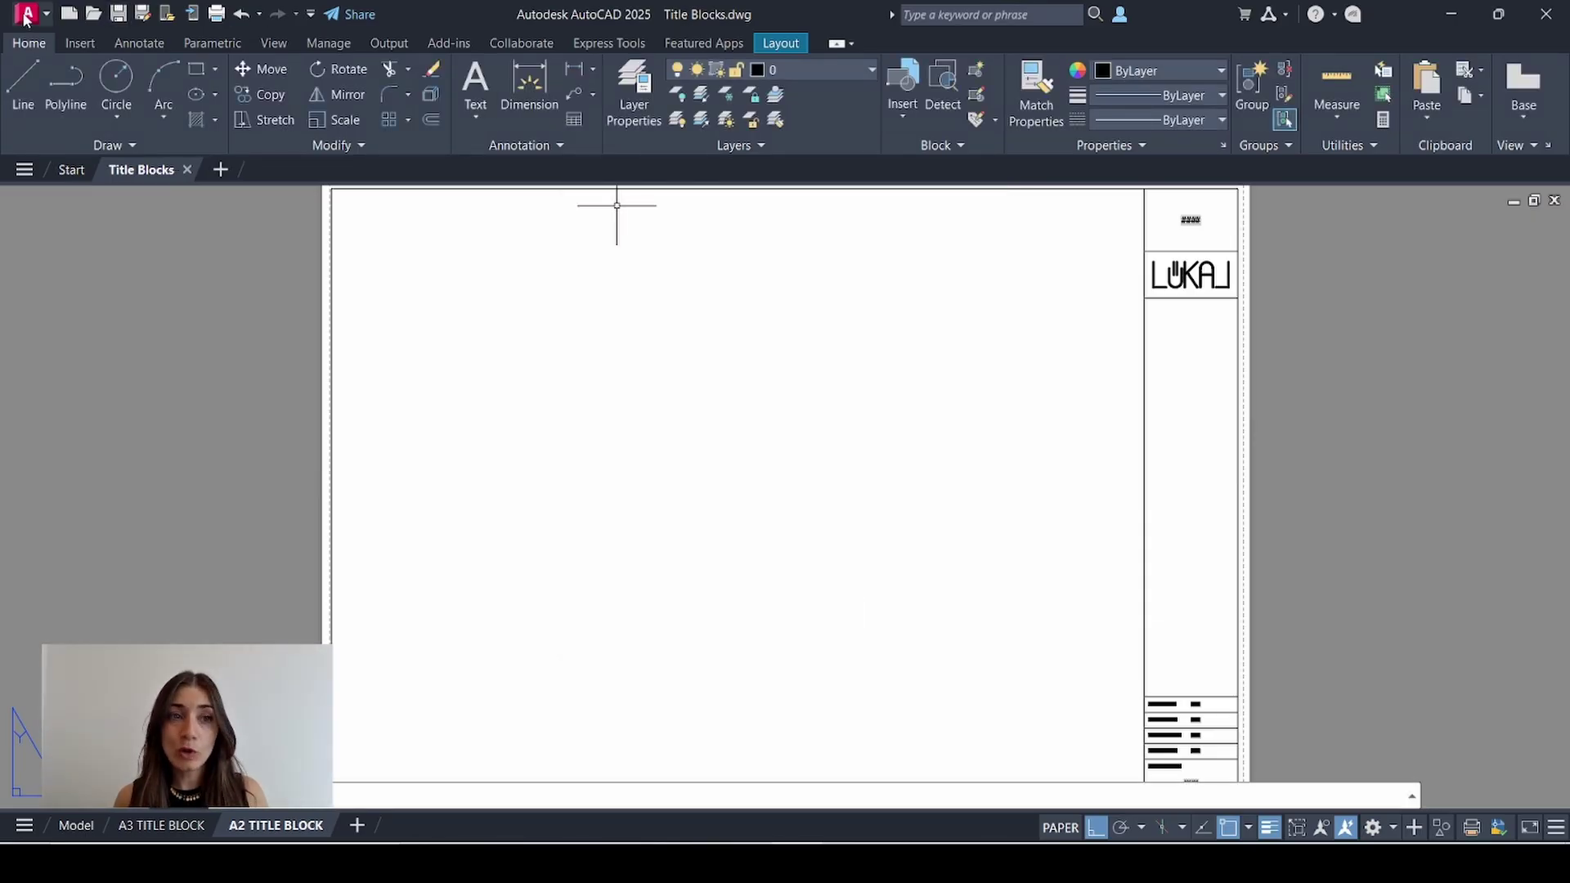
{"action": "left_click", "coordinate": [42, 17]}
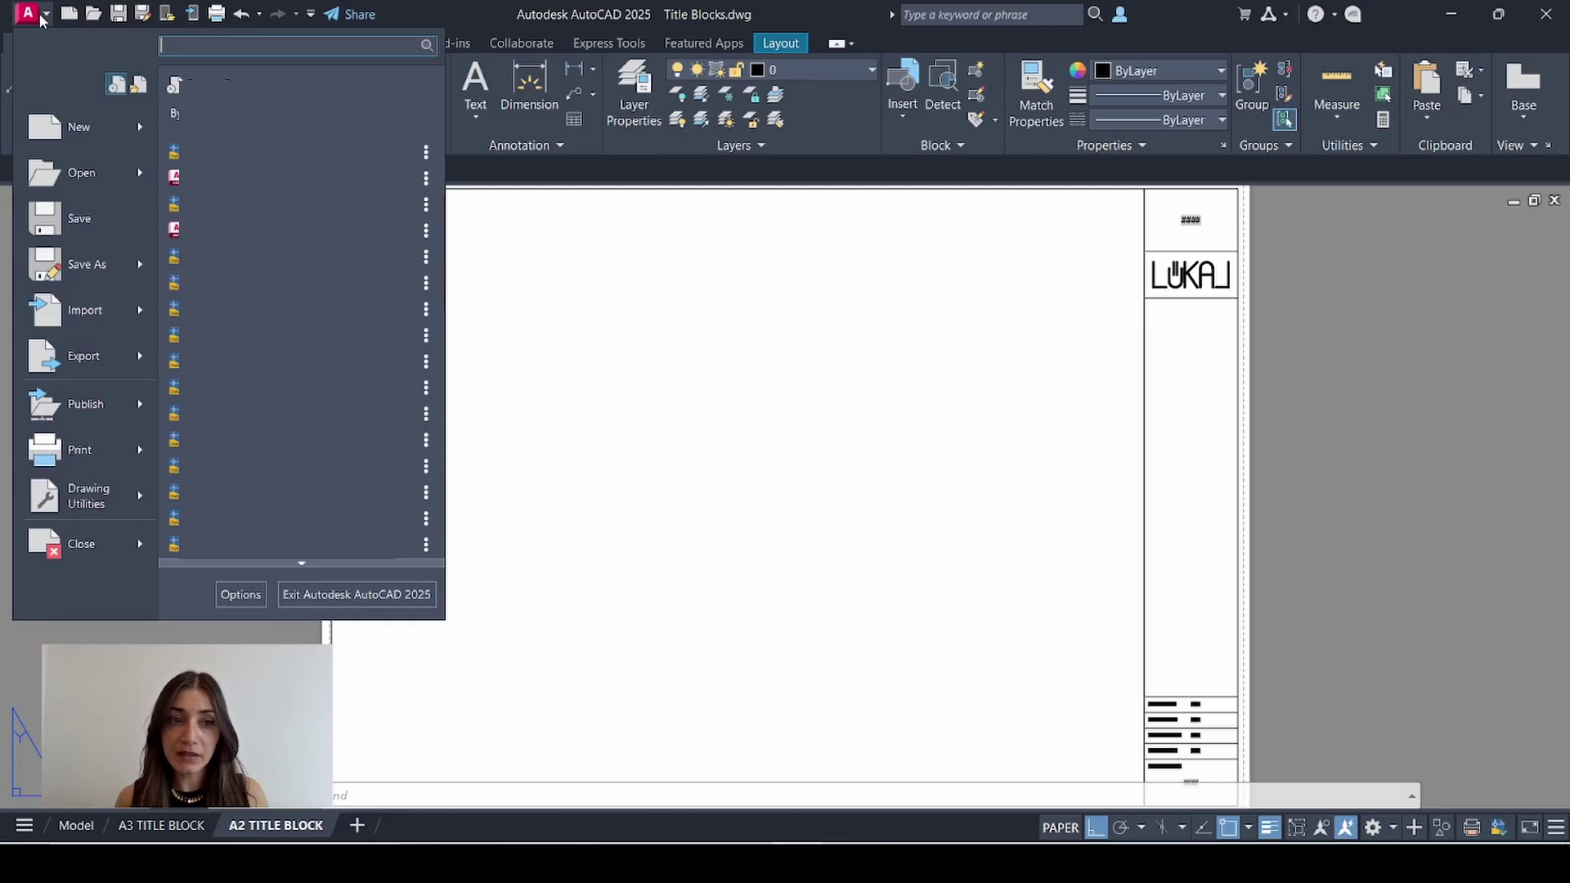
{"action": "left_click", "coordinate": [85, 270]}
{"action": "left_click", "coordinate": [786, 649]}
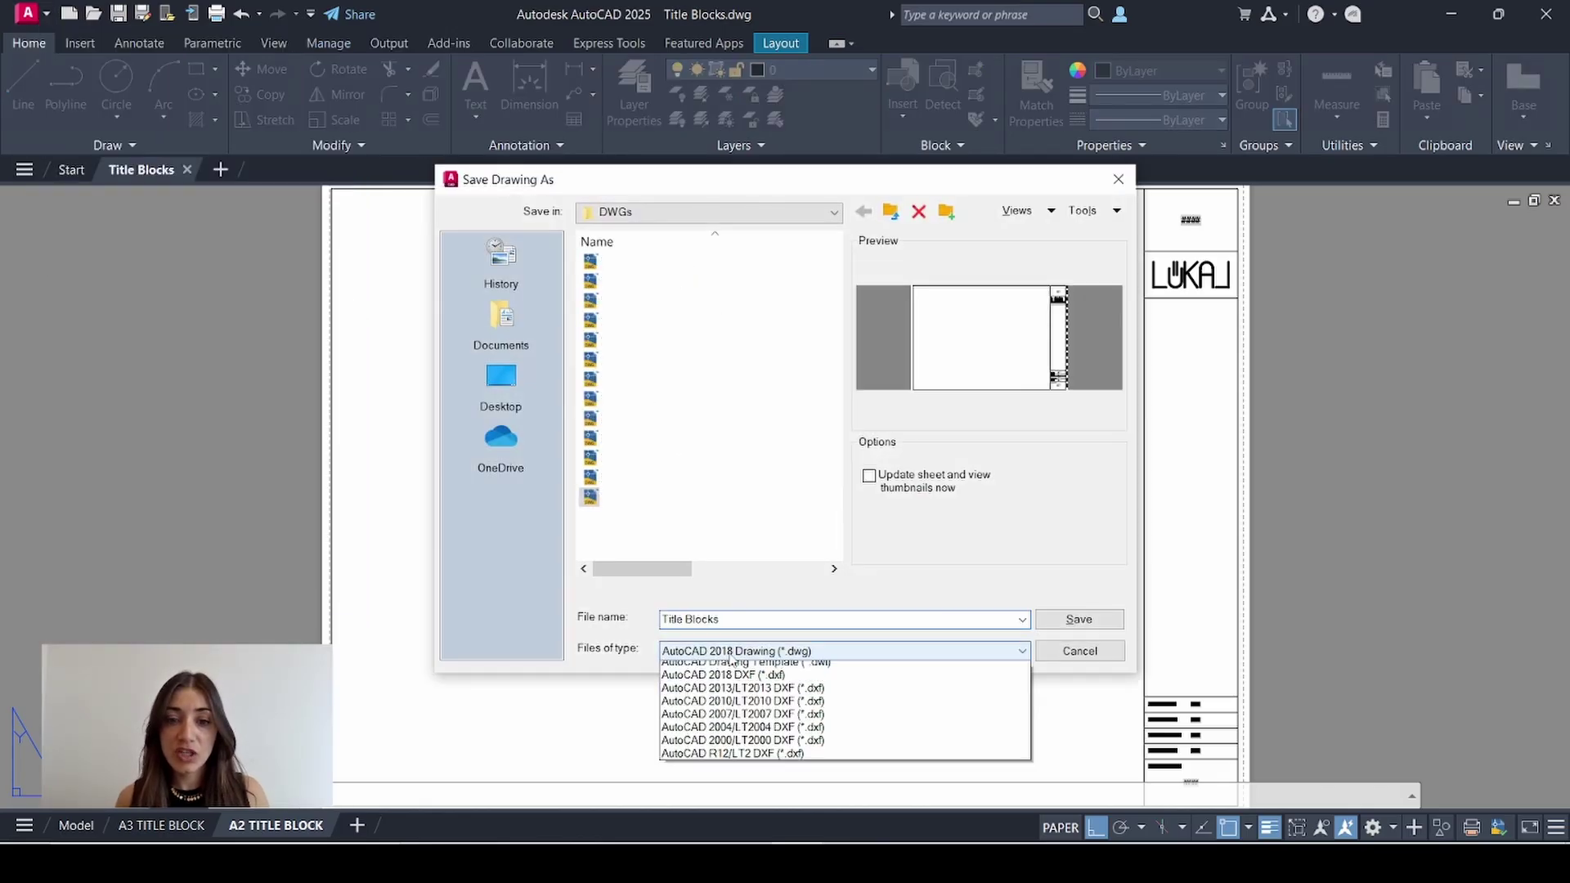
{"action": "left_click", "coordinate": [793, 774]}
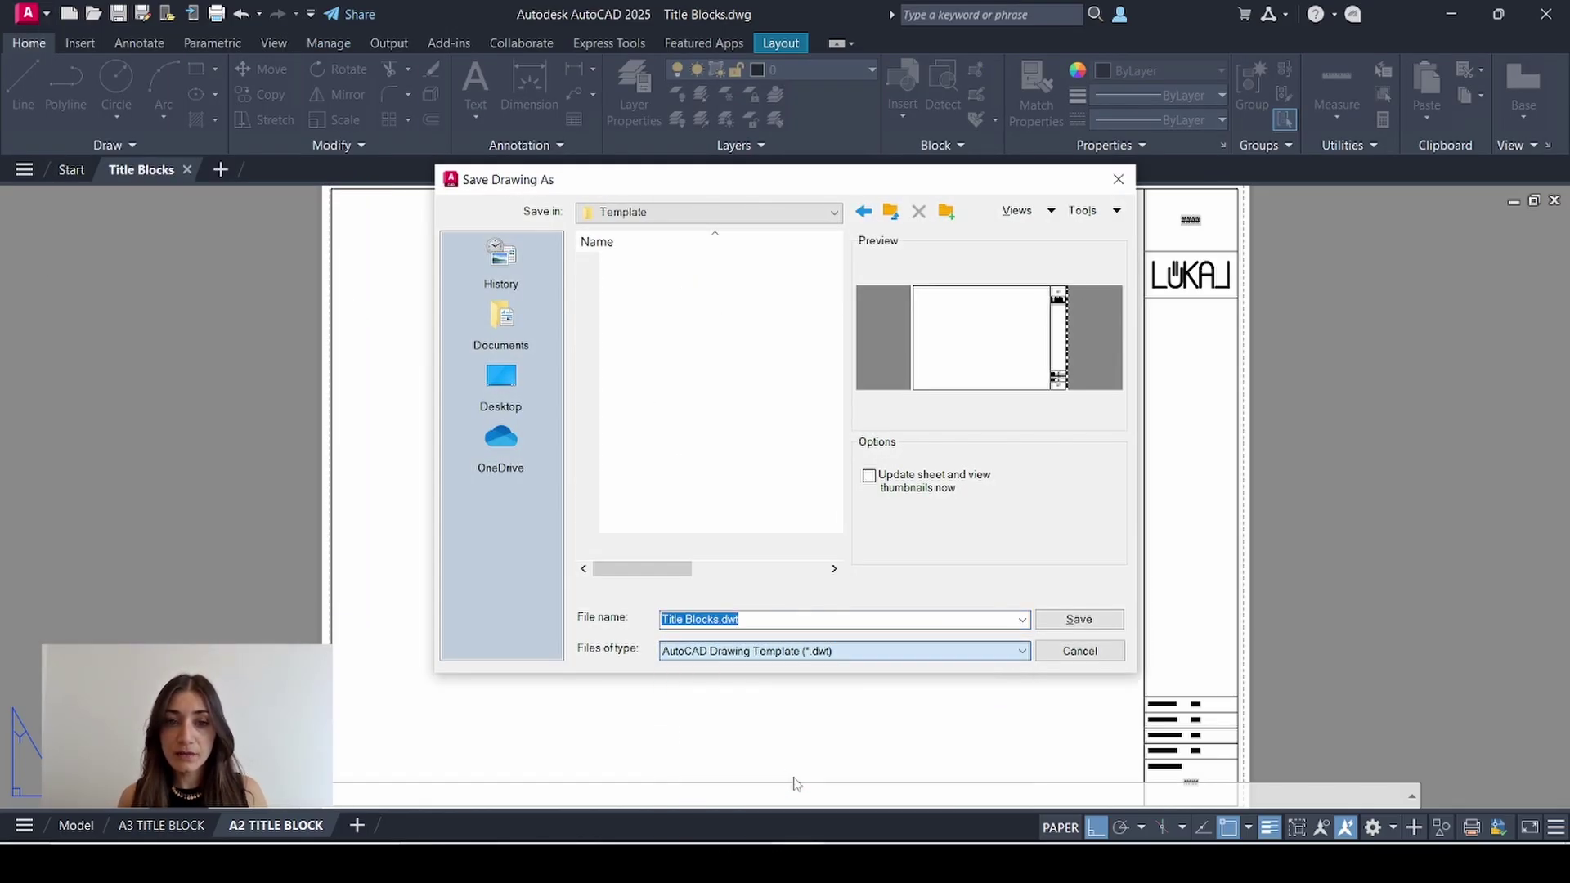
Save it as Title Blocks in the DWGs folder, replacing the existing file.
{"action": "left_click", "coordinate": [500, 323]}
{"action": "double_click", "coordinate": [686, 280]}
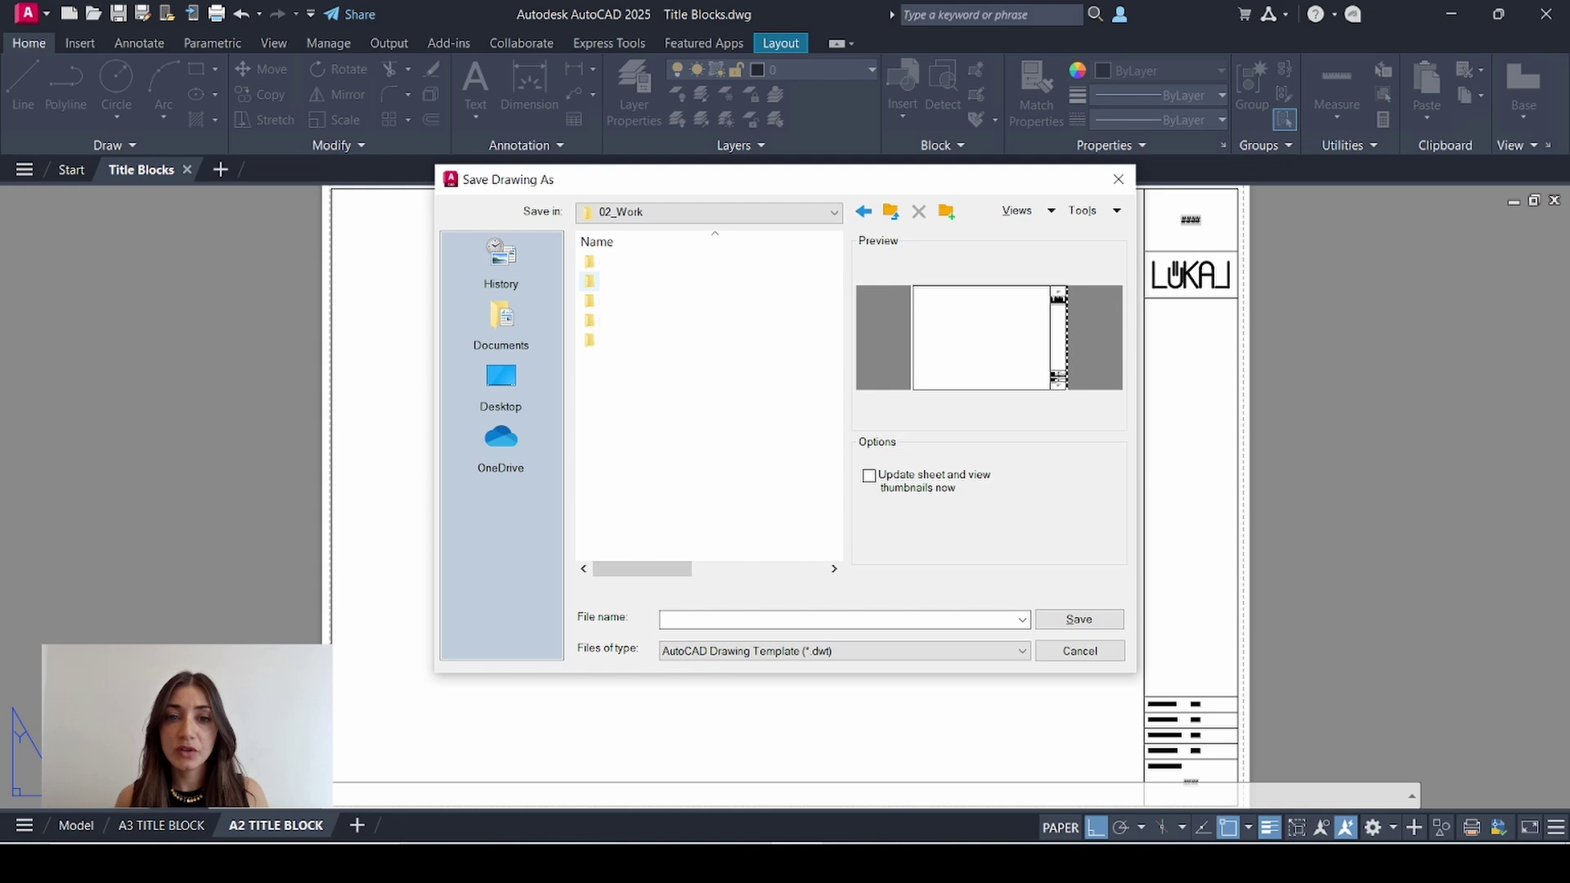
{"action": "double_click", "coordinate": [686, 262]}
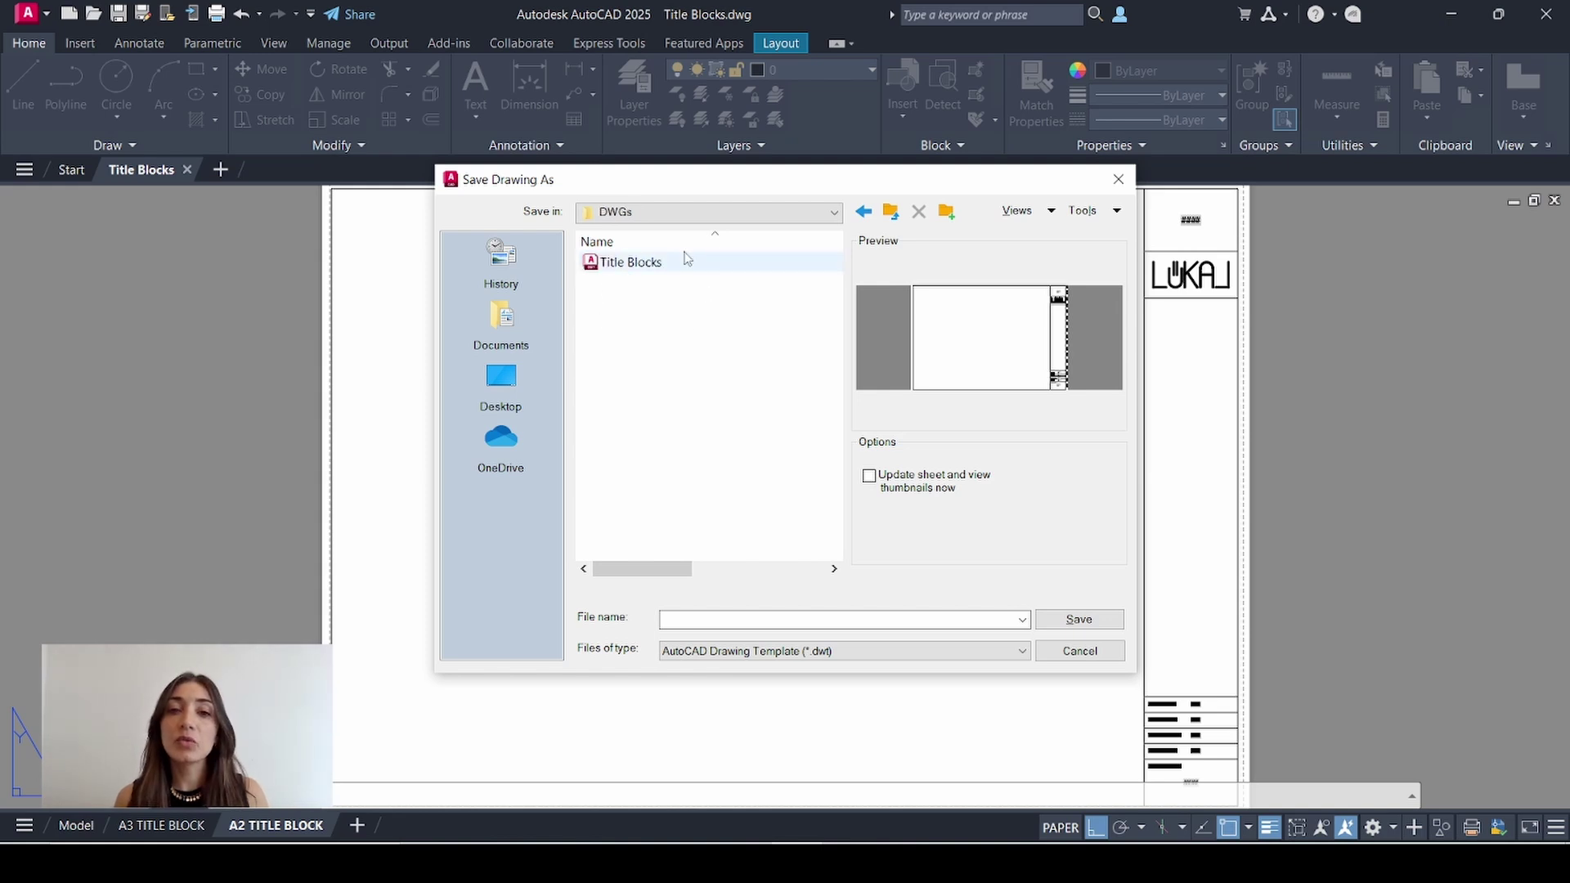
{"action": "left_click", "coordinate": [643, 263]}
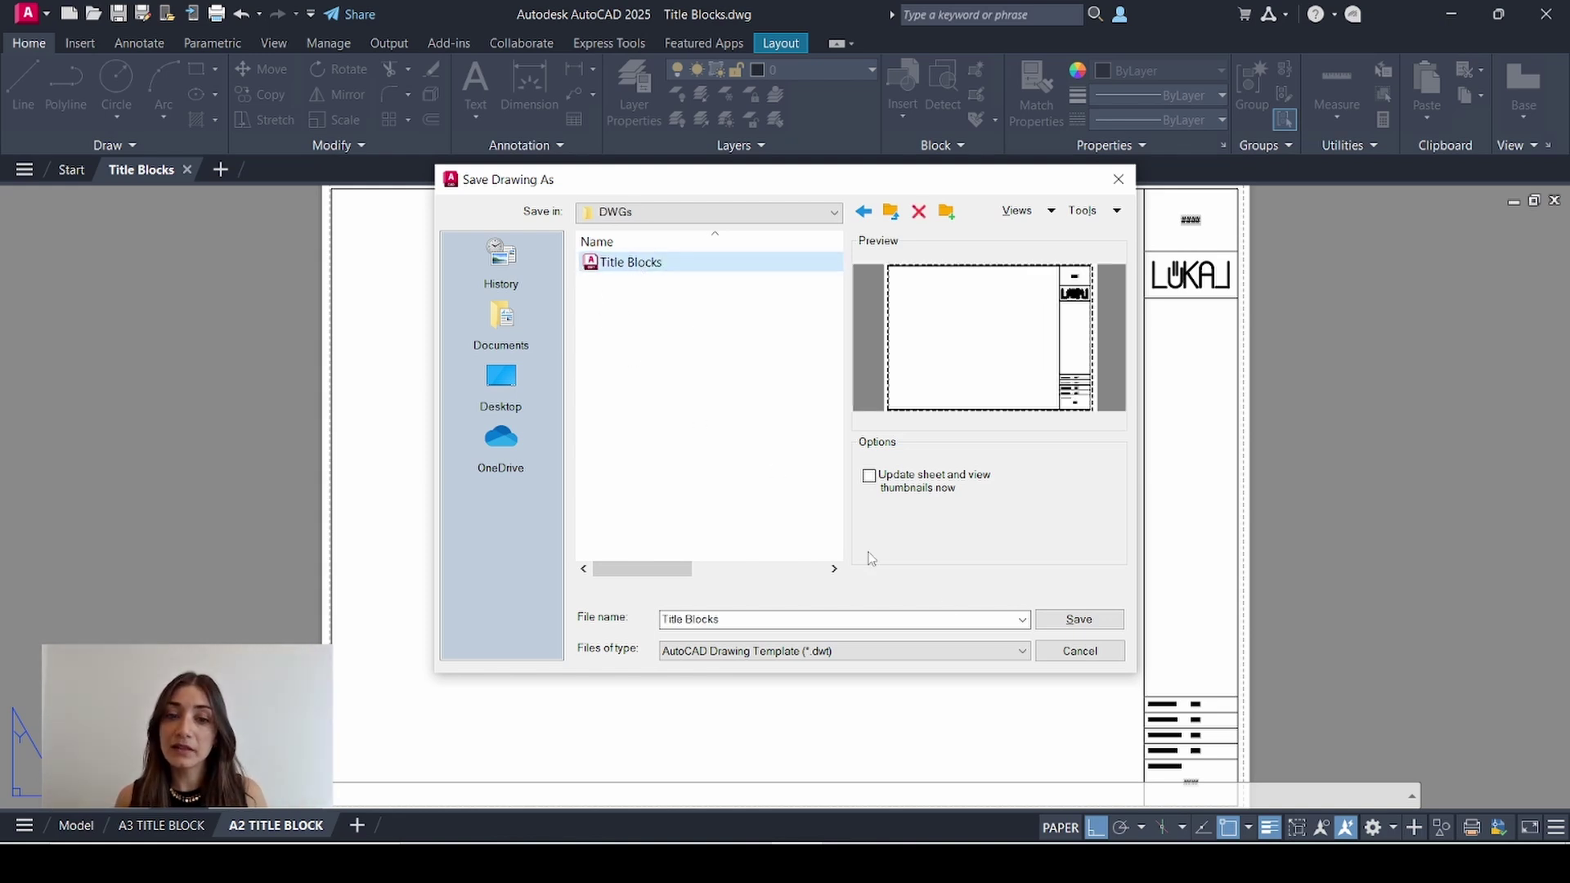
{"action": "left_click", "coordinate": [1079, 619]}
{"action": "left_click", "coordinate": [764, 481]}
{"action": "left_click", "coordinate": [422, 224]}
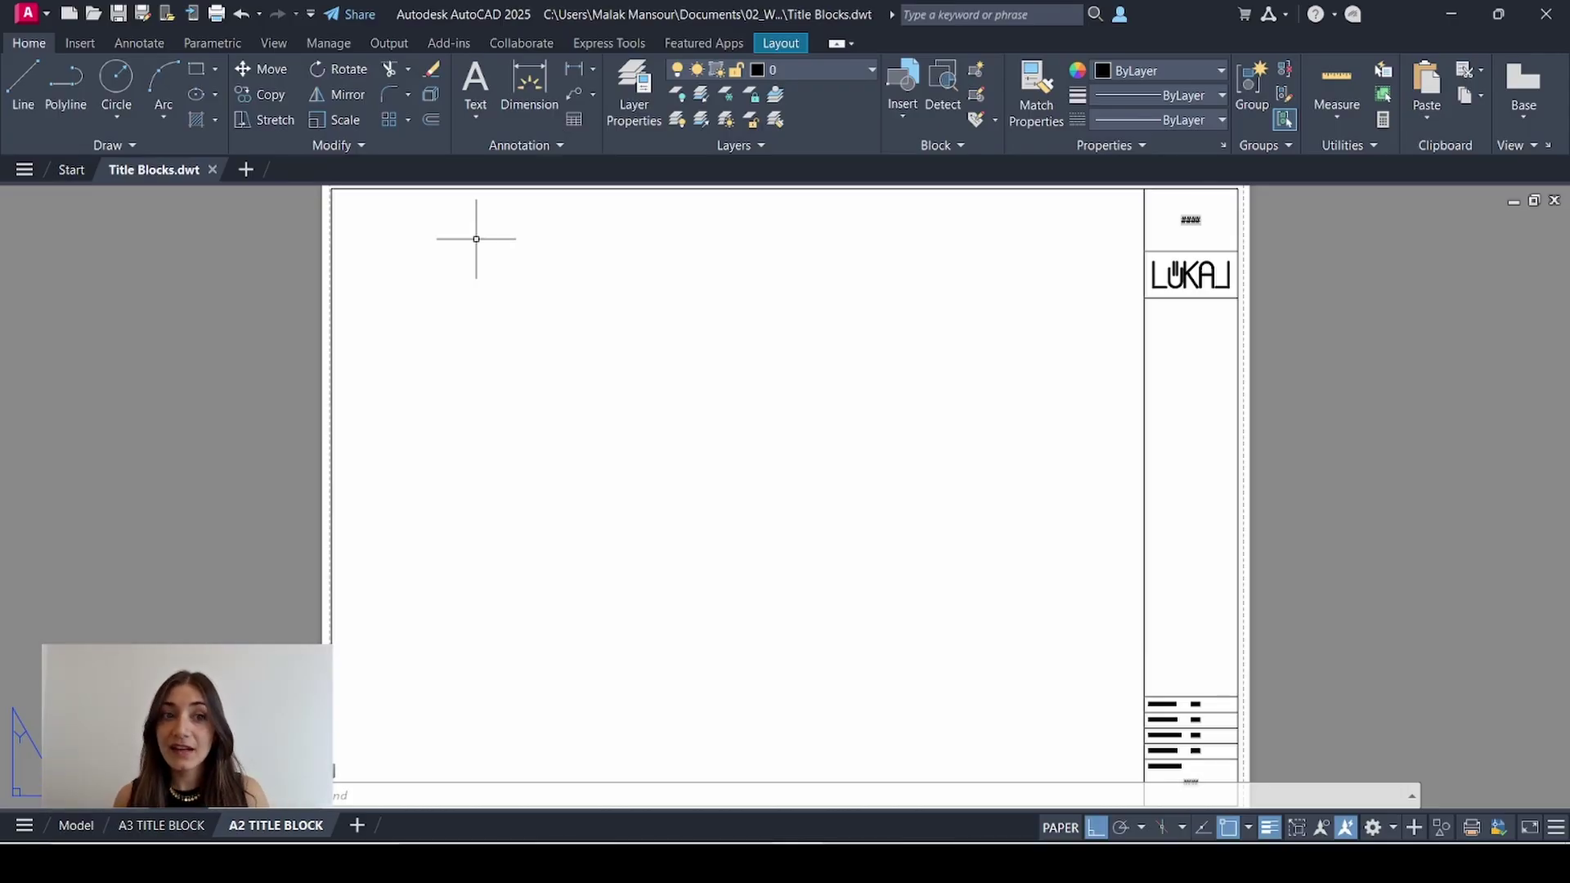
Set the Lukal Sheet Set's sheet creation template to the A2 TITLE BLOCK layout, applying it to nested subsets.
{"action": "type", "text": "s"}
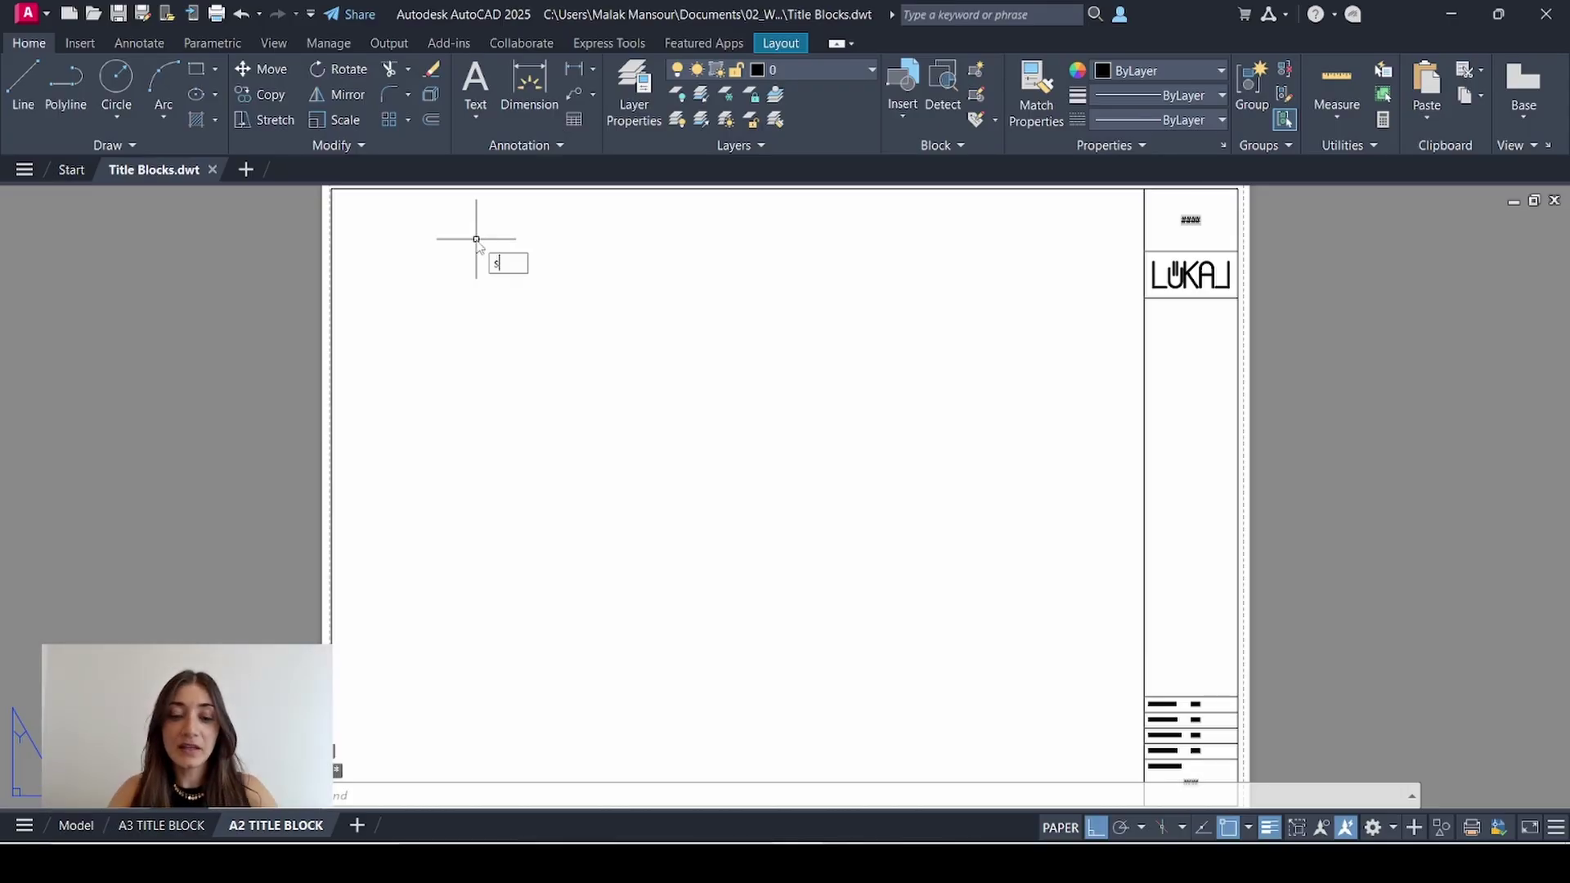
{"action": "type", "text": "sm"}
{"action": "key", "text": "Return"}
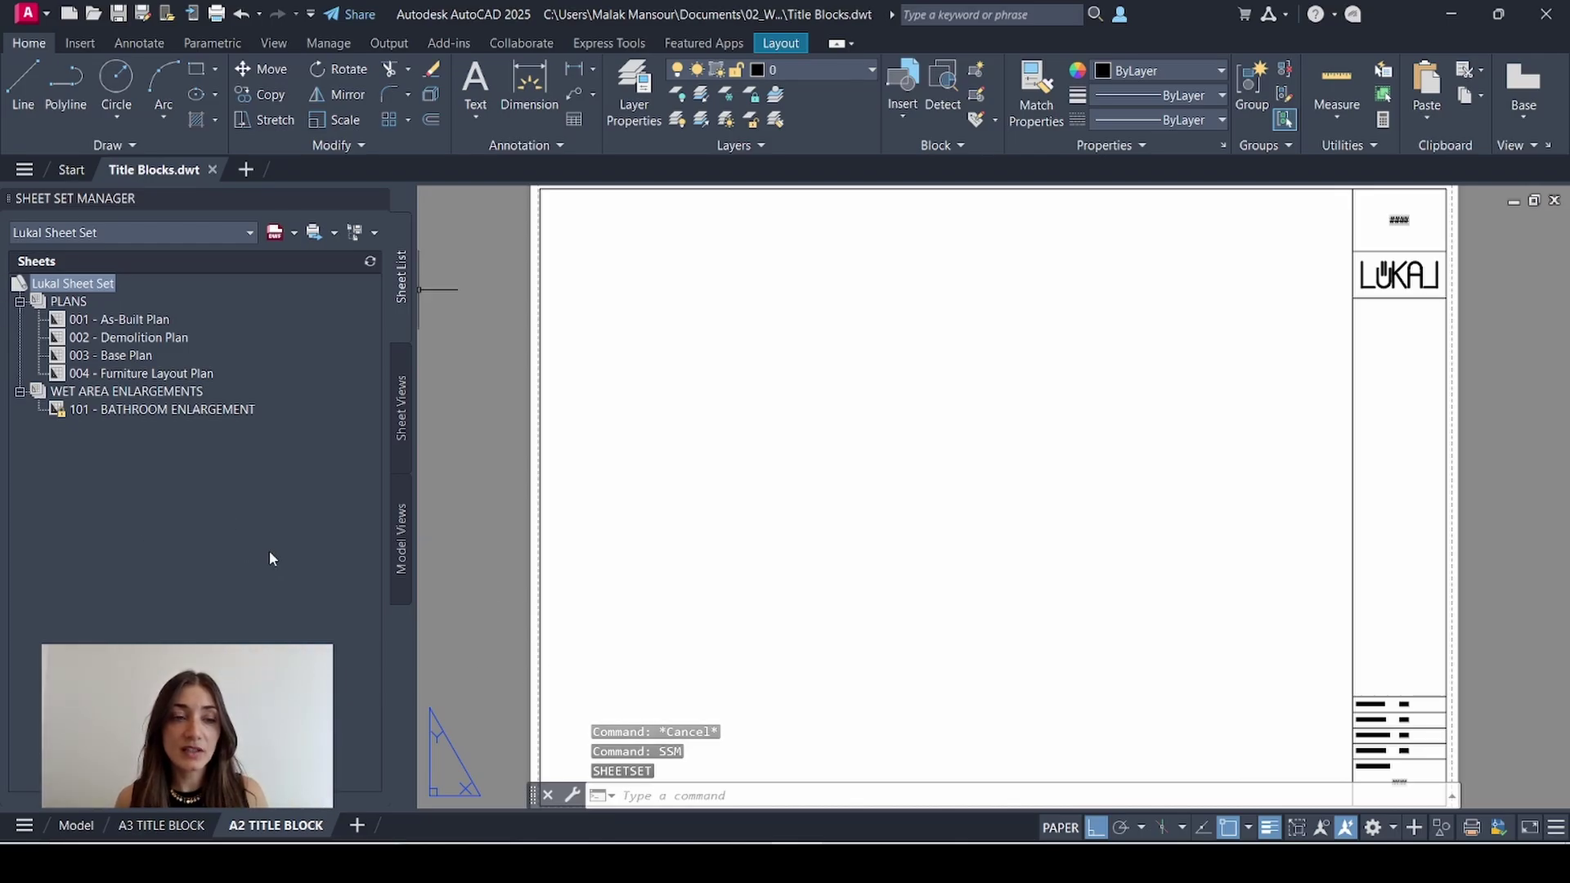
{"action": "right_click", "coordinate": [86, 285]}
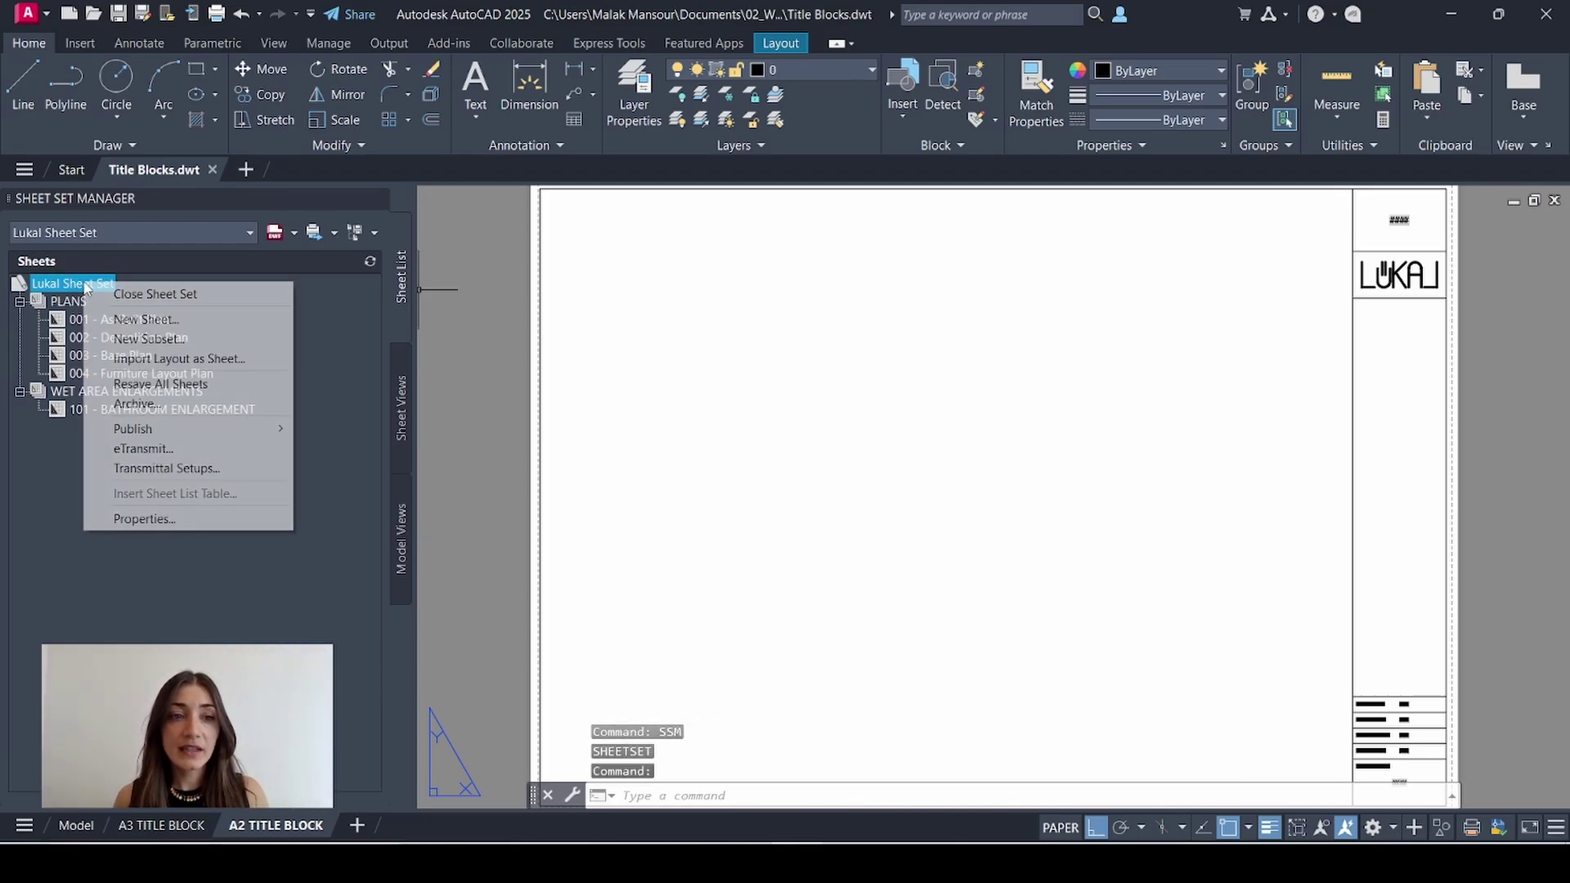
{"action": "left_click", "coordinate": [195, 520]}
{"action": "scroll", "coordinate": [423, 353], "scroll_direction": "down", "scroll_amount": 1}
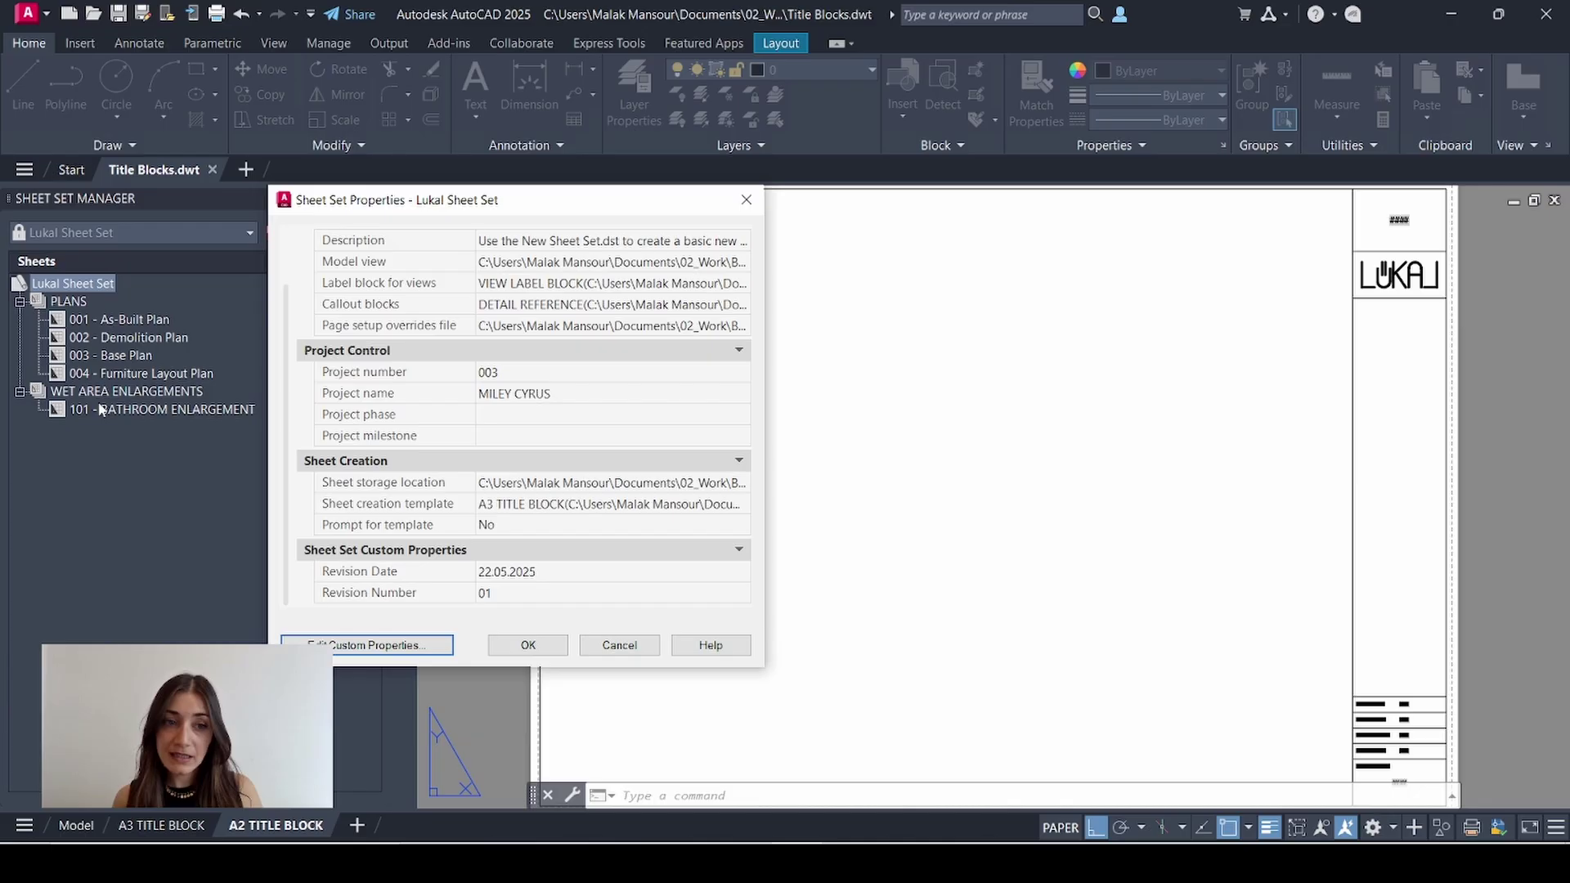
{"action": "left_click", "coordinate": [582, 509]}
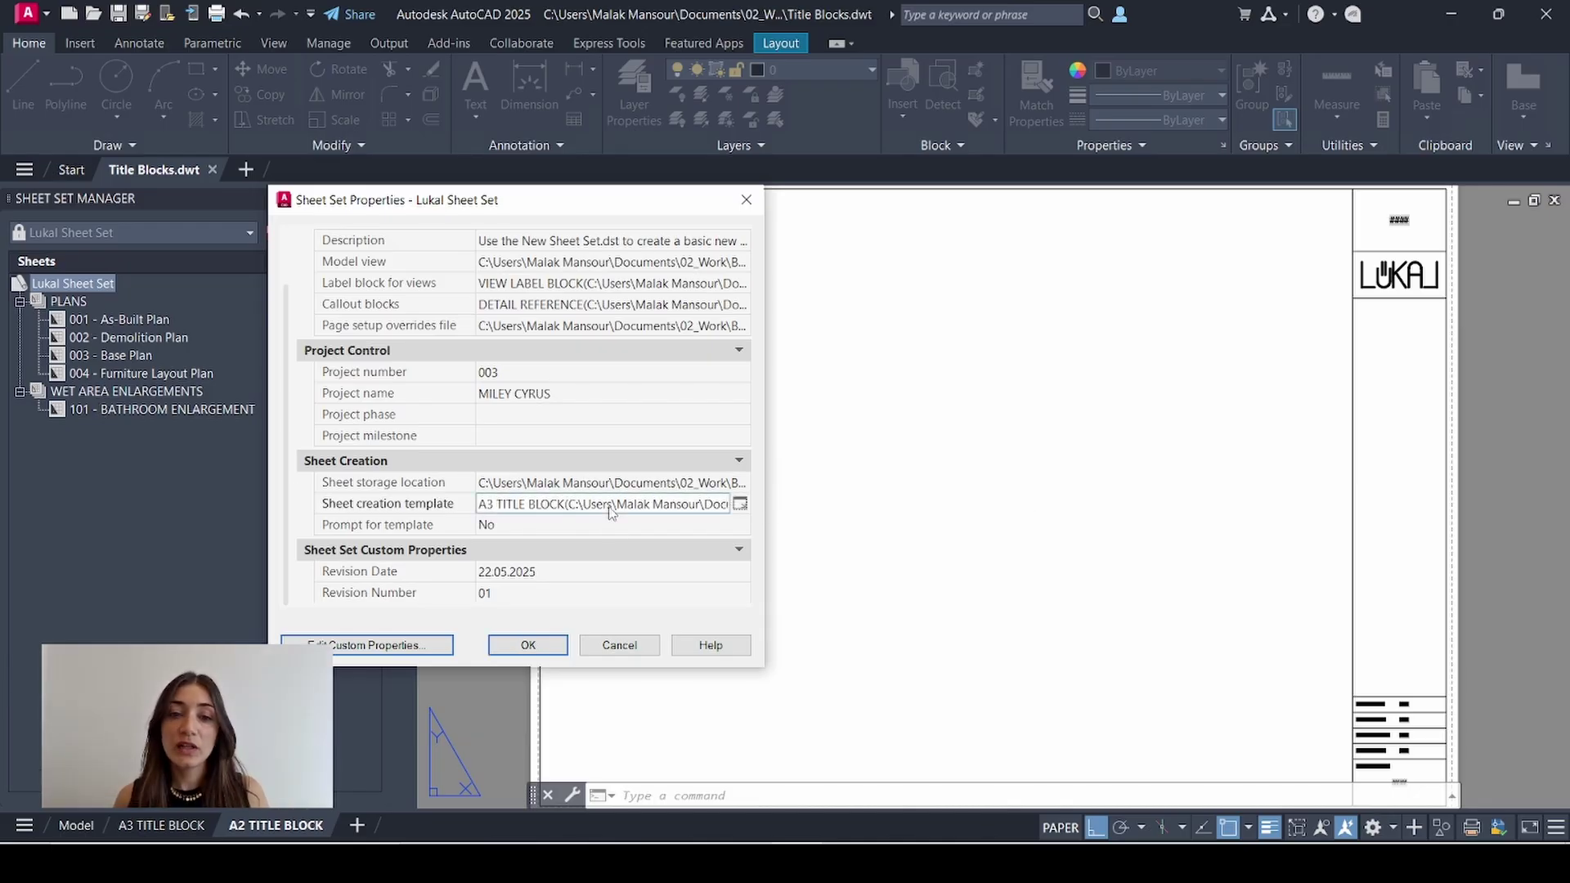
{"action": "left_click", "coordinate": [739, 506]}
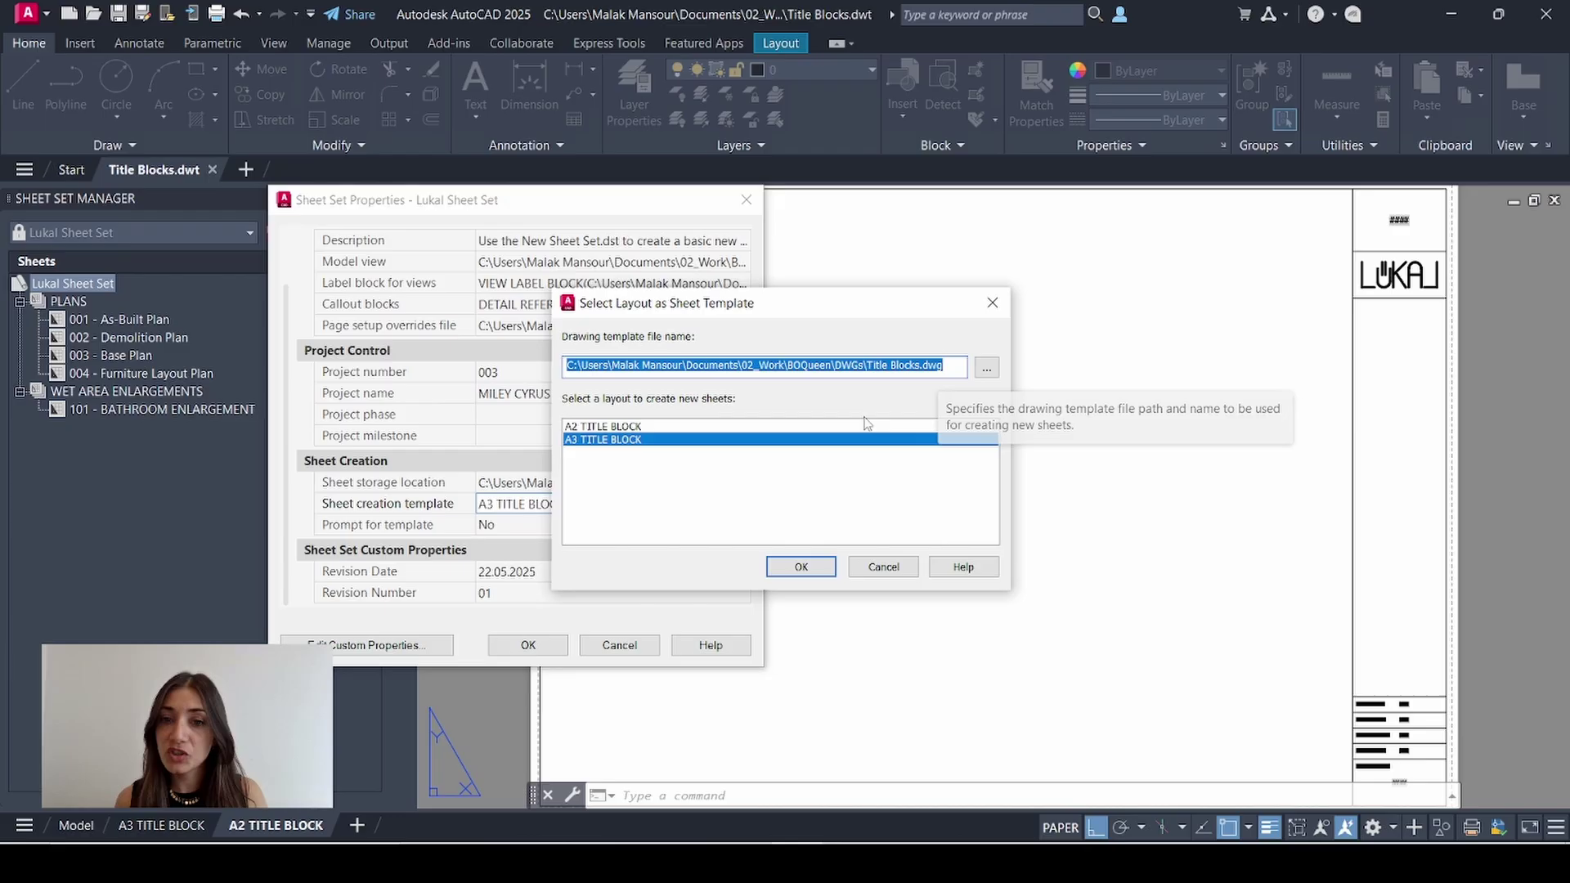
{"action": "left_click", "coordinate": [588, 427]}
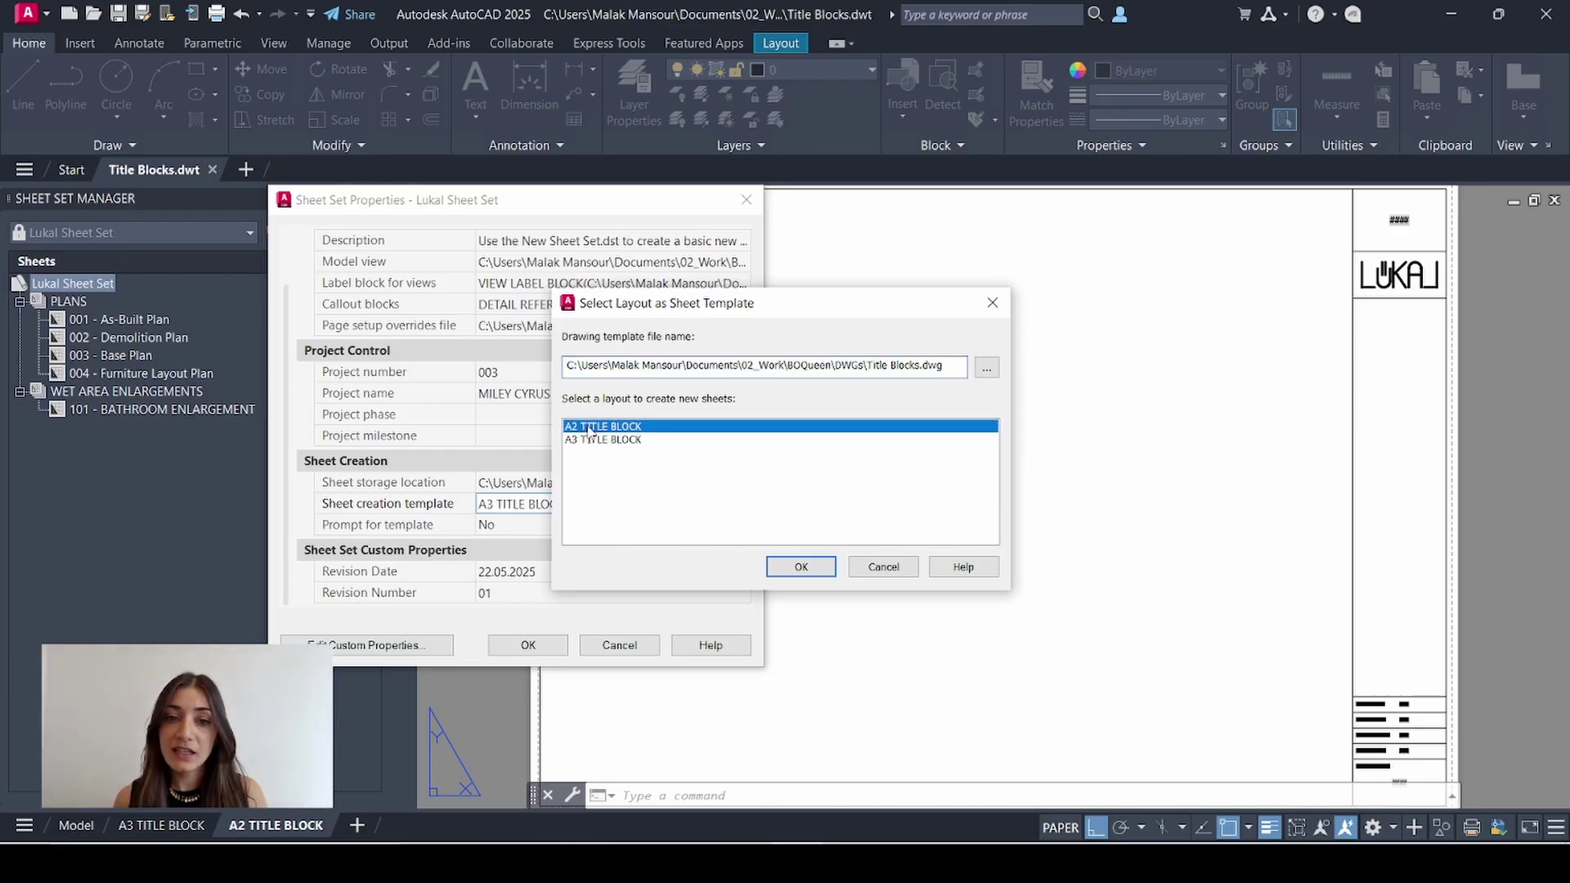
{"action": "left_click", "coordinate": [802, 568]}
{"action": "left_click", "coordinate": [528, 645]}
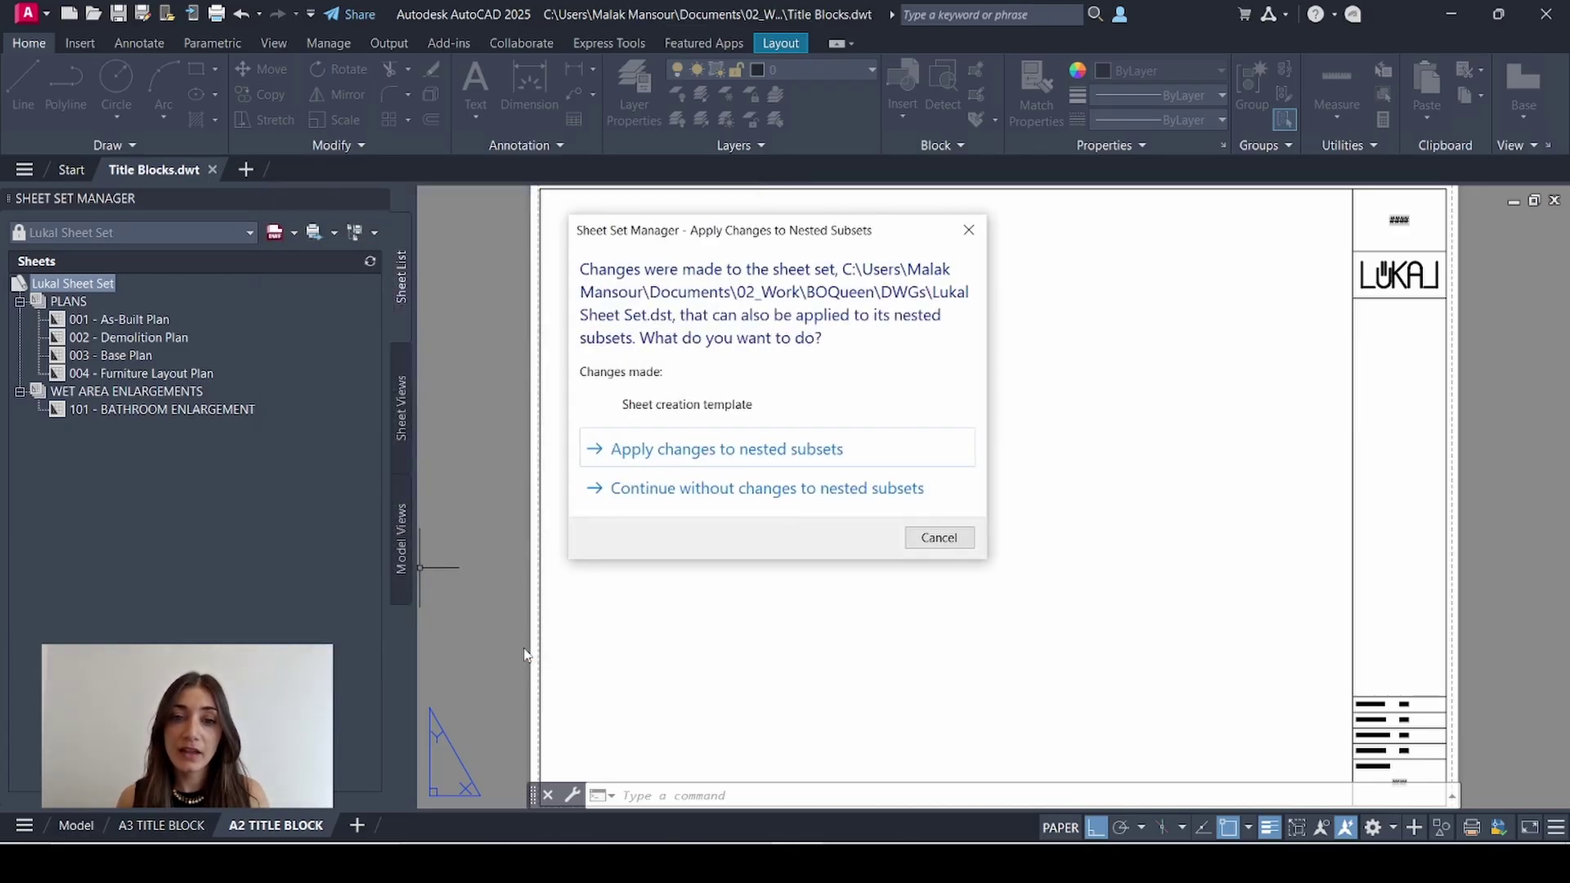
{"action": "left_click", "coordinate": [677, 452]}
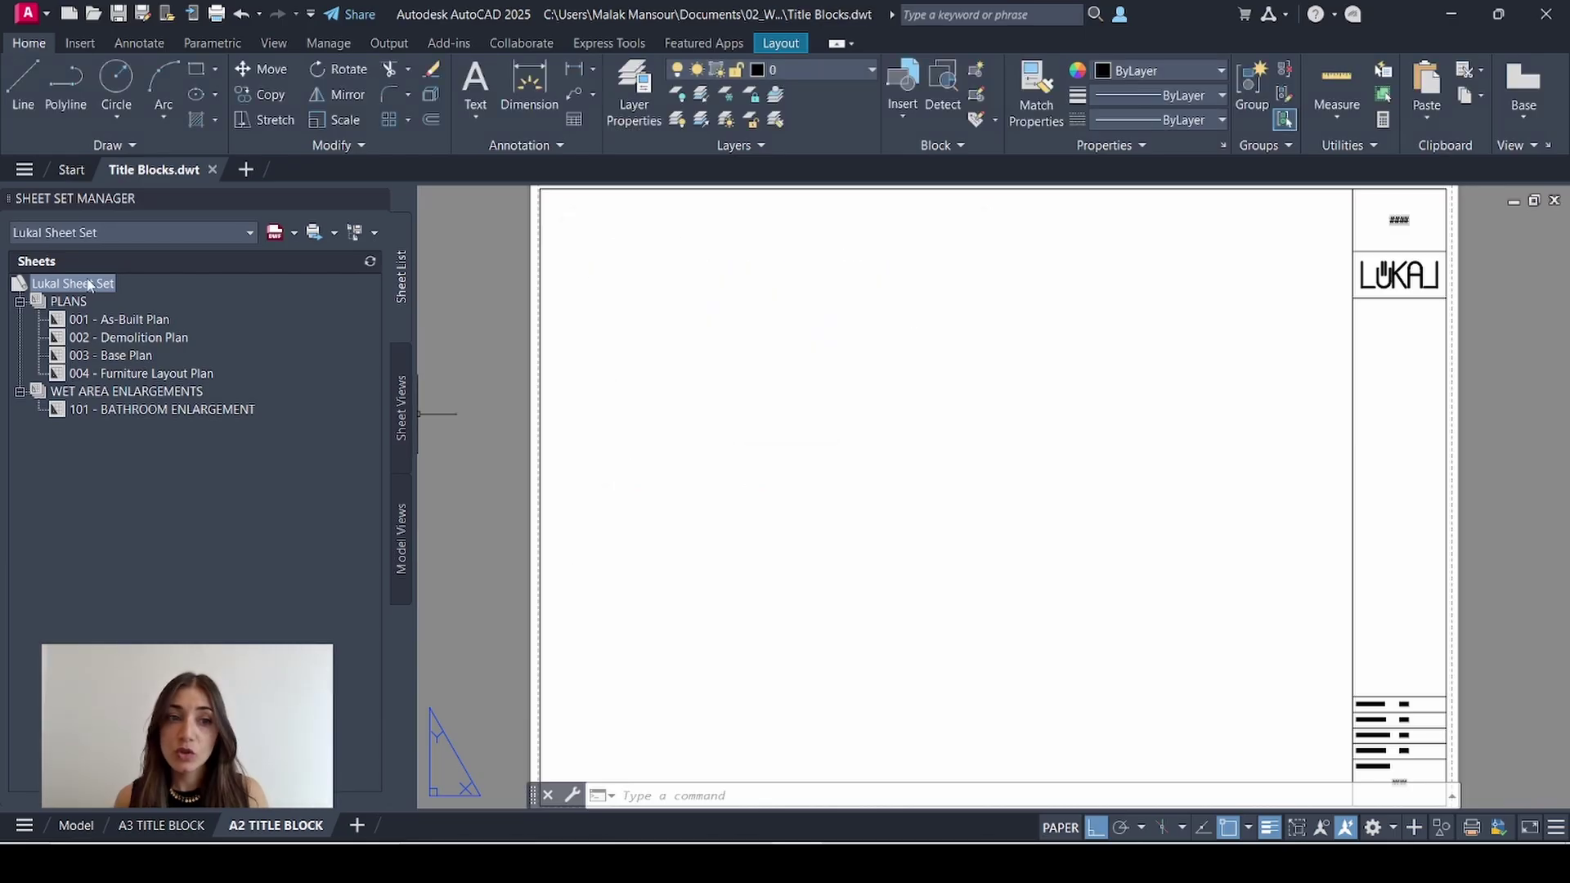
Create sheet 102 titled 'Base Plan' in WET AREA ENLARGEMENTS and open it in the editor.
{"action": "right_click", "coordinate": [80, 395]}
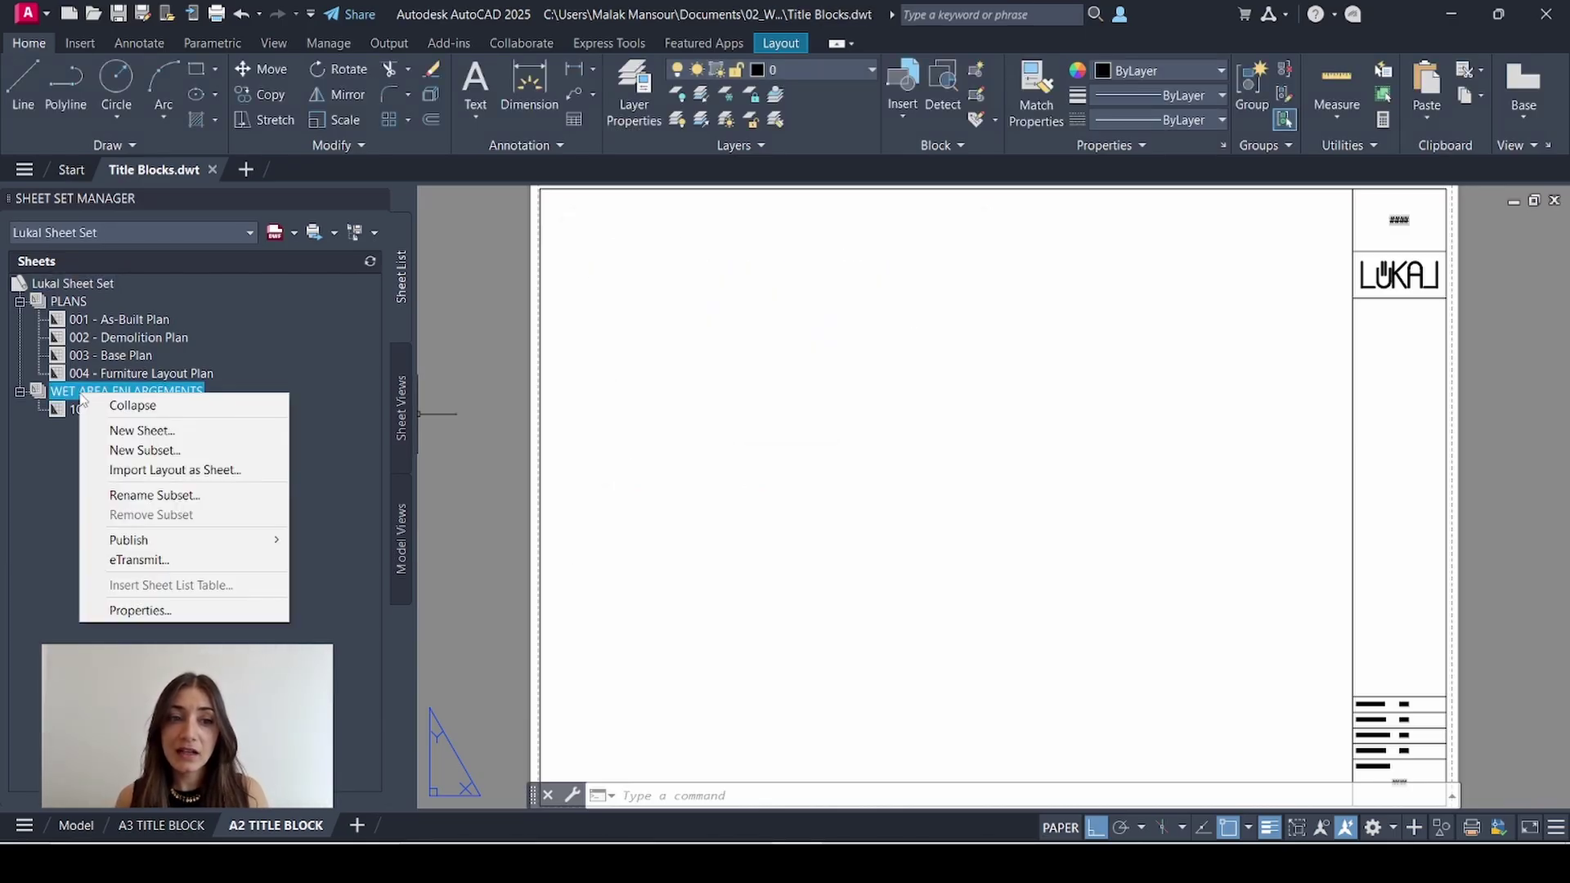
{"action": "left_click", "coordinate": [131, 430]}
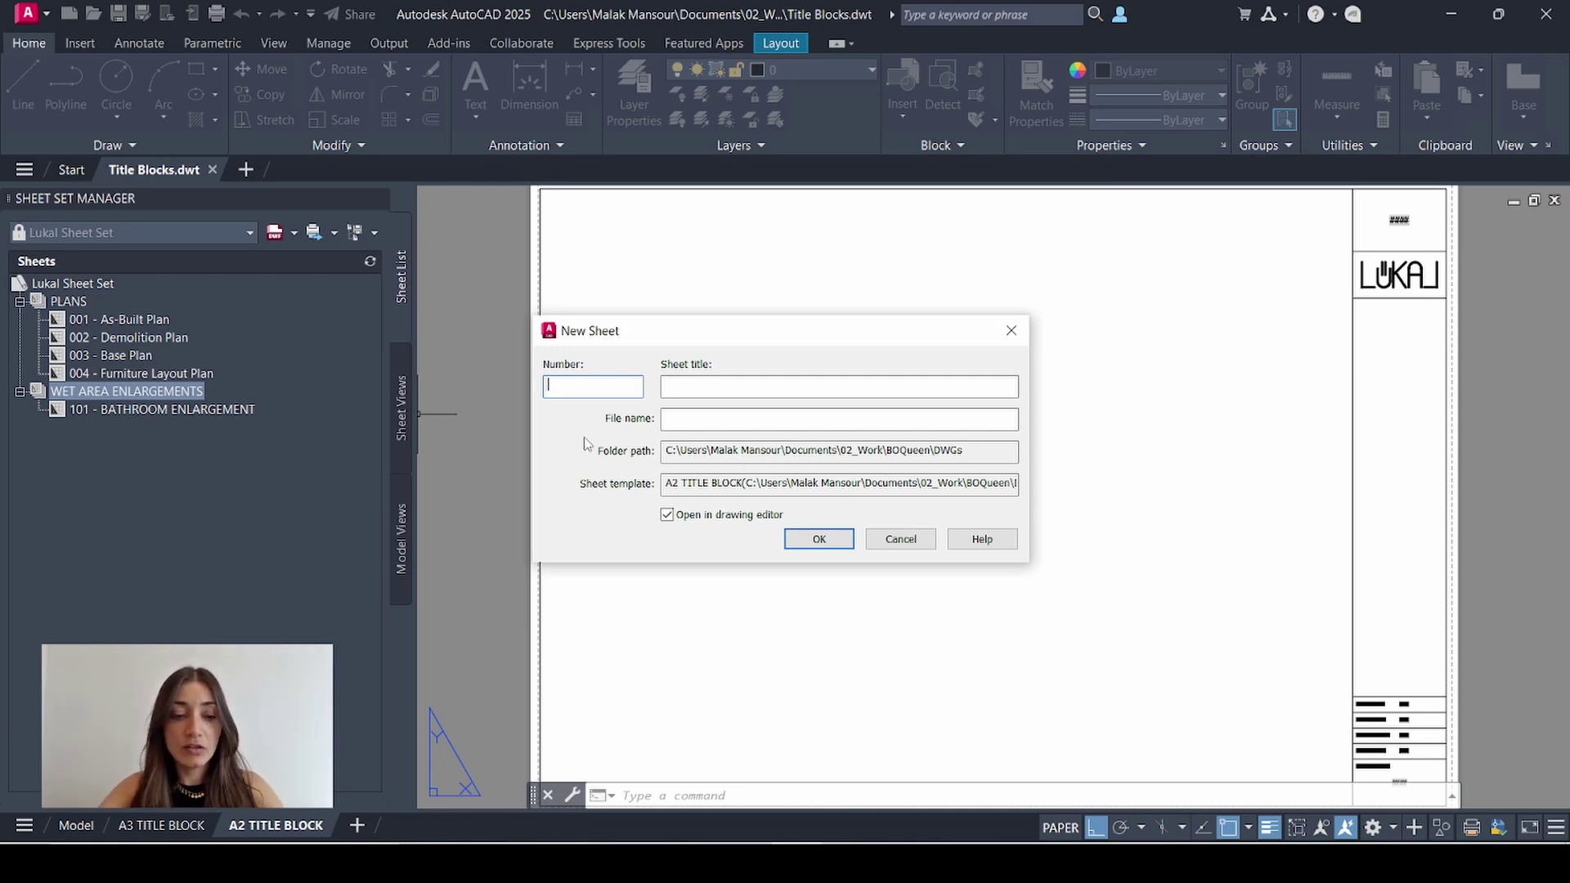
{"action": "type", "text": "102"}
{"action": "left_click", "coordinate": [797, 385]}
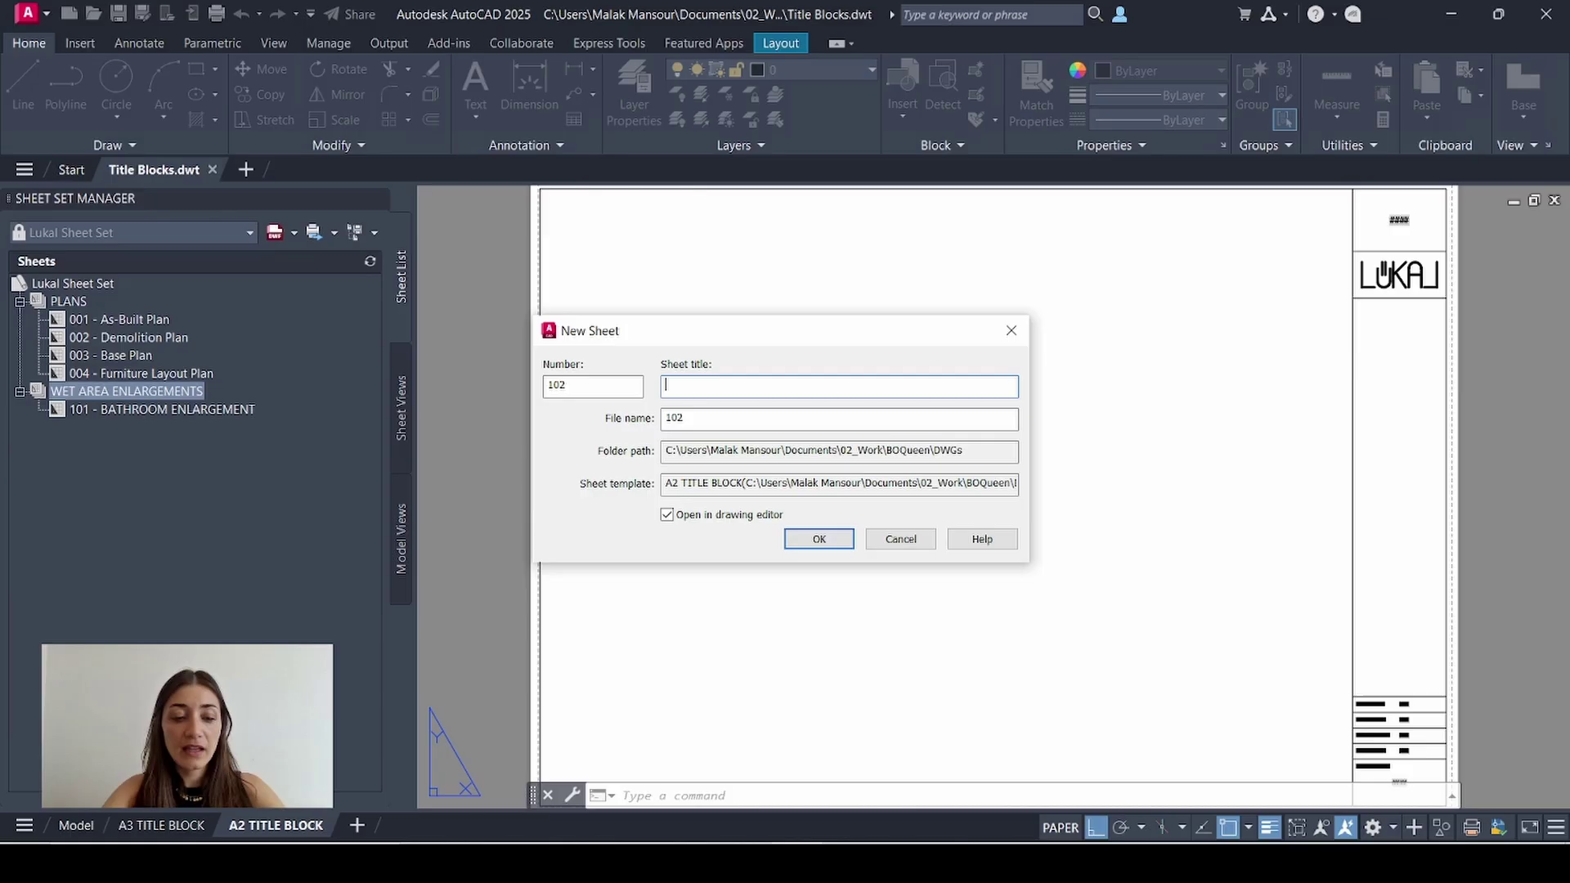
{"action": "type", "text": "Base Plan"}
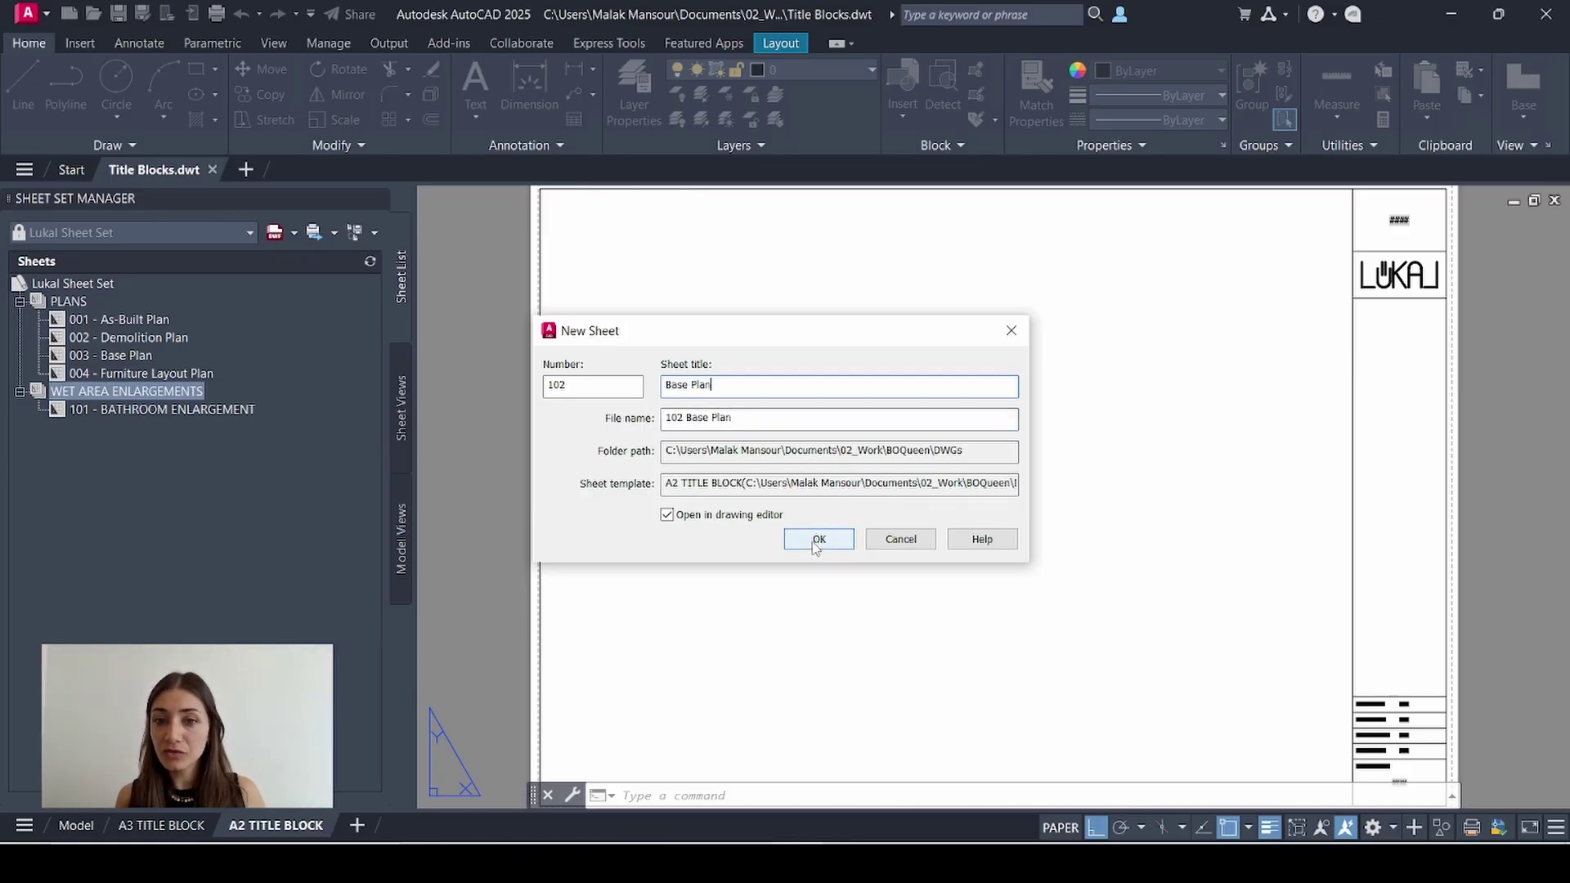
{"action": "left_click", "coordinate": [819, 539]}
{"action": "middle_click", "coordinate": [842, 483]}
{"action": "middle_click", "coordinate": [842, 483]}
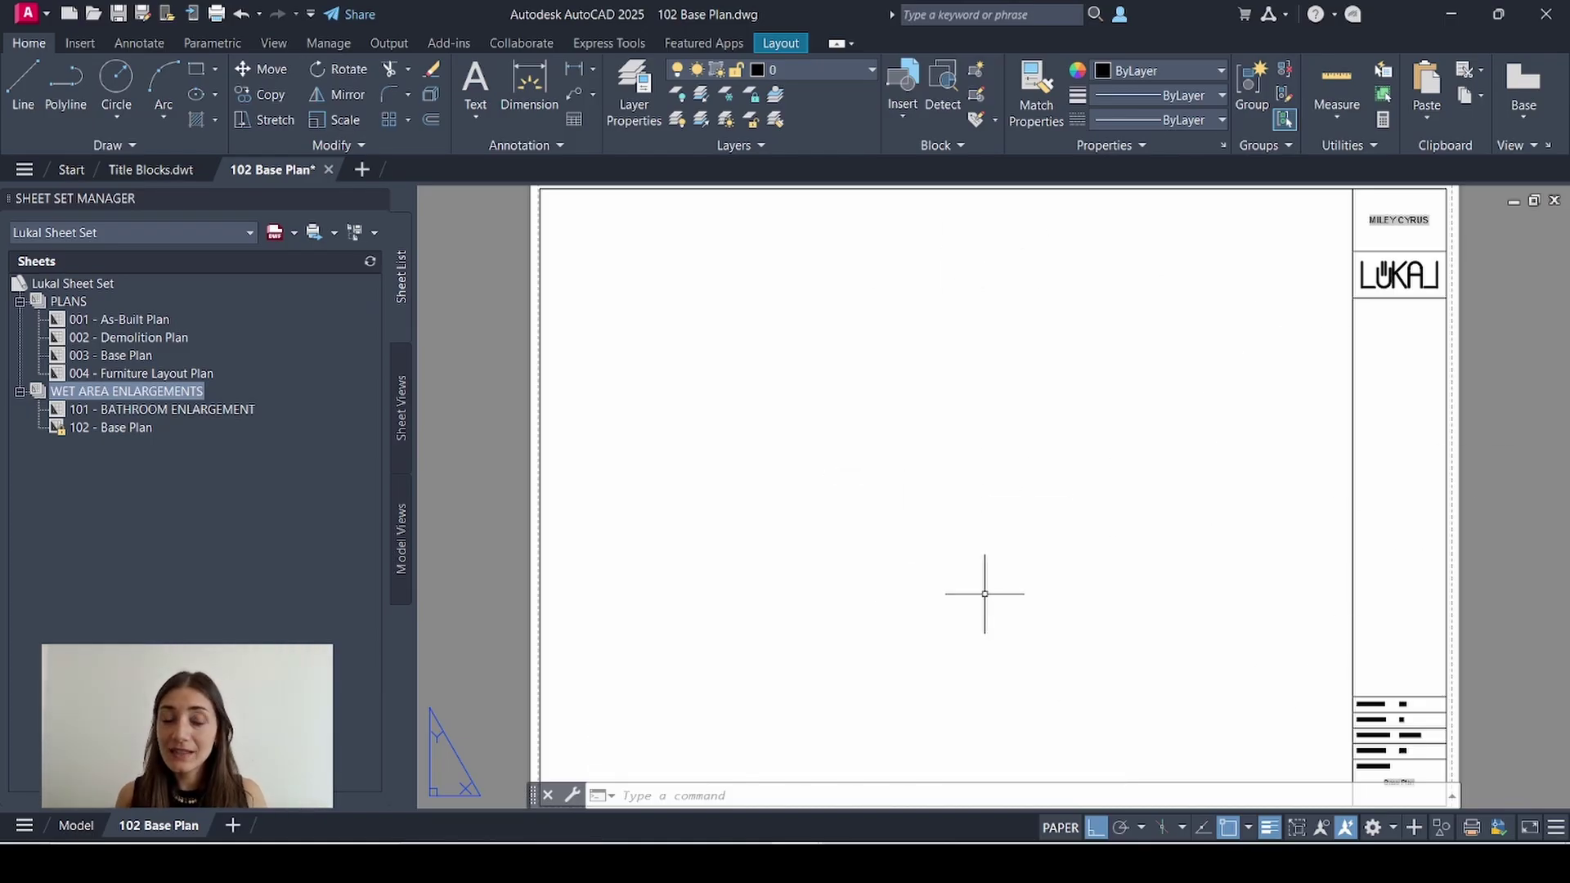
Place the PLAN view from Base Plan.dwg on the sheet at 1:50 scale.
{"action": "left_click", "coordinate": [404, 547]}
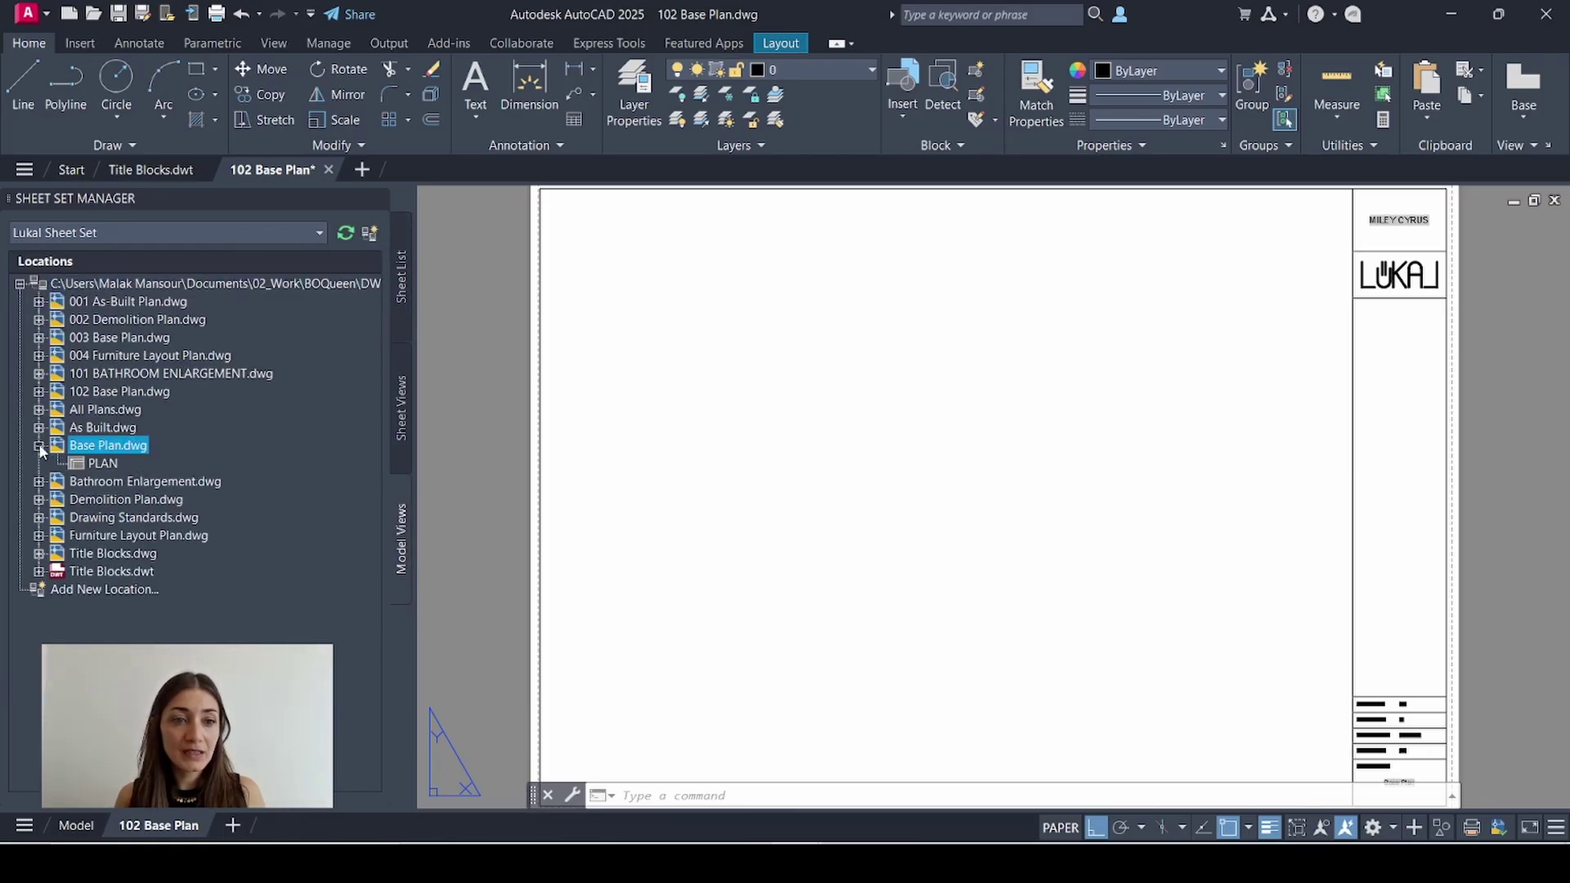
{"action": "left_click", "coordinate": [102, 463]}
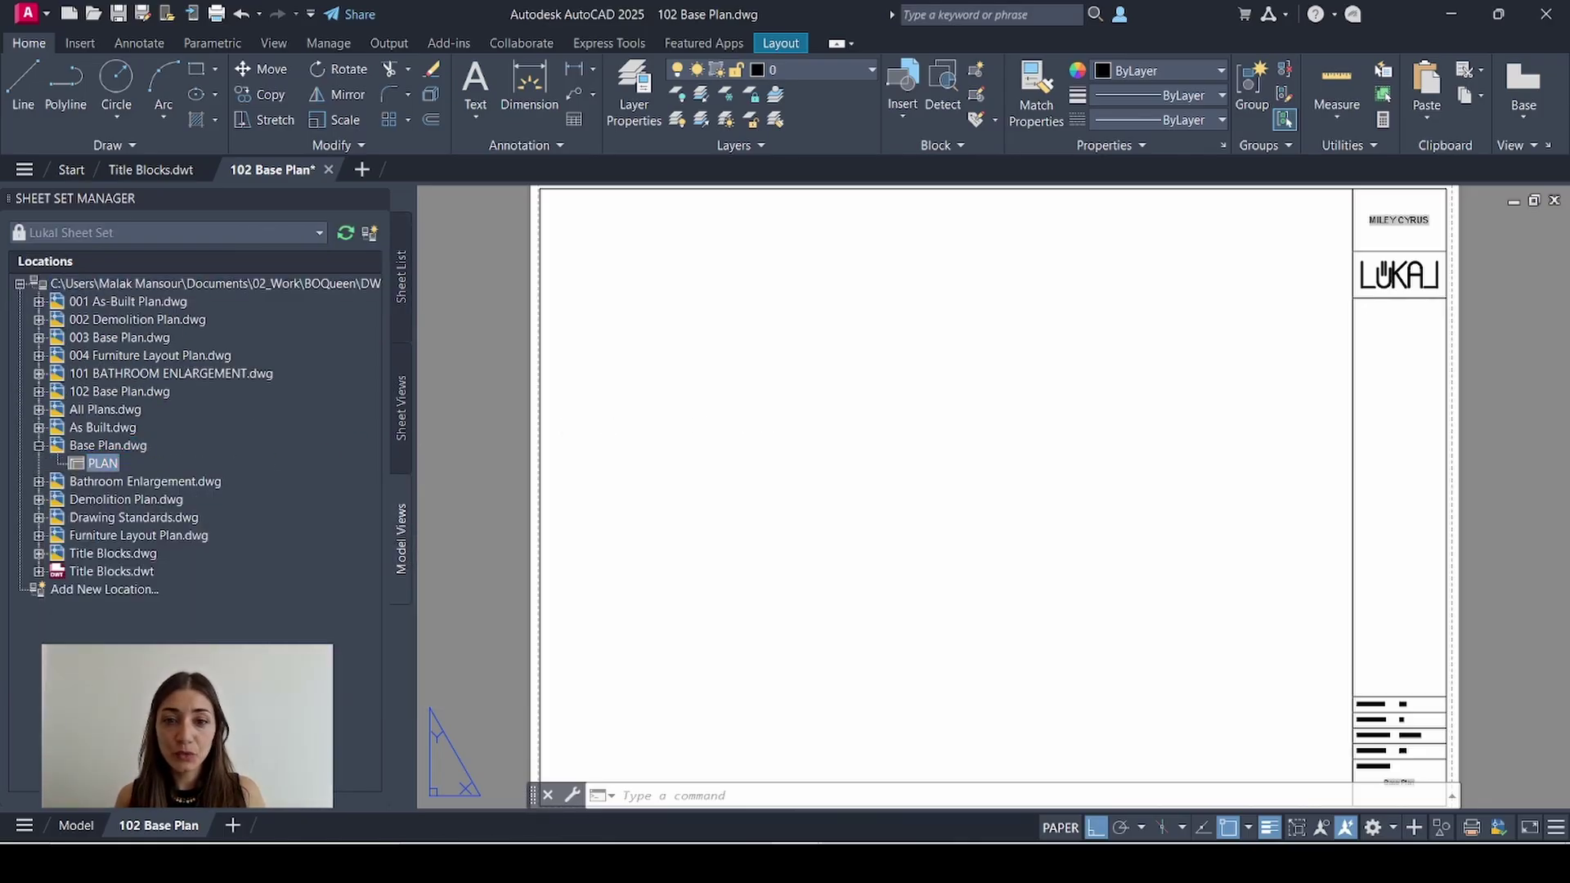
{"action": "left_click_drag", "start_coordinate": [102, 463], "coordinate": [701, 676]}
{"action": "right_click", "coordinate": [701, 676]}
{"action": "left_click", "coordinate": [799, 221]}
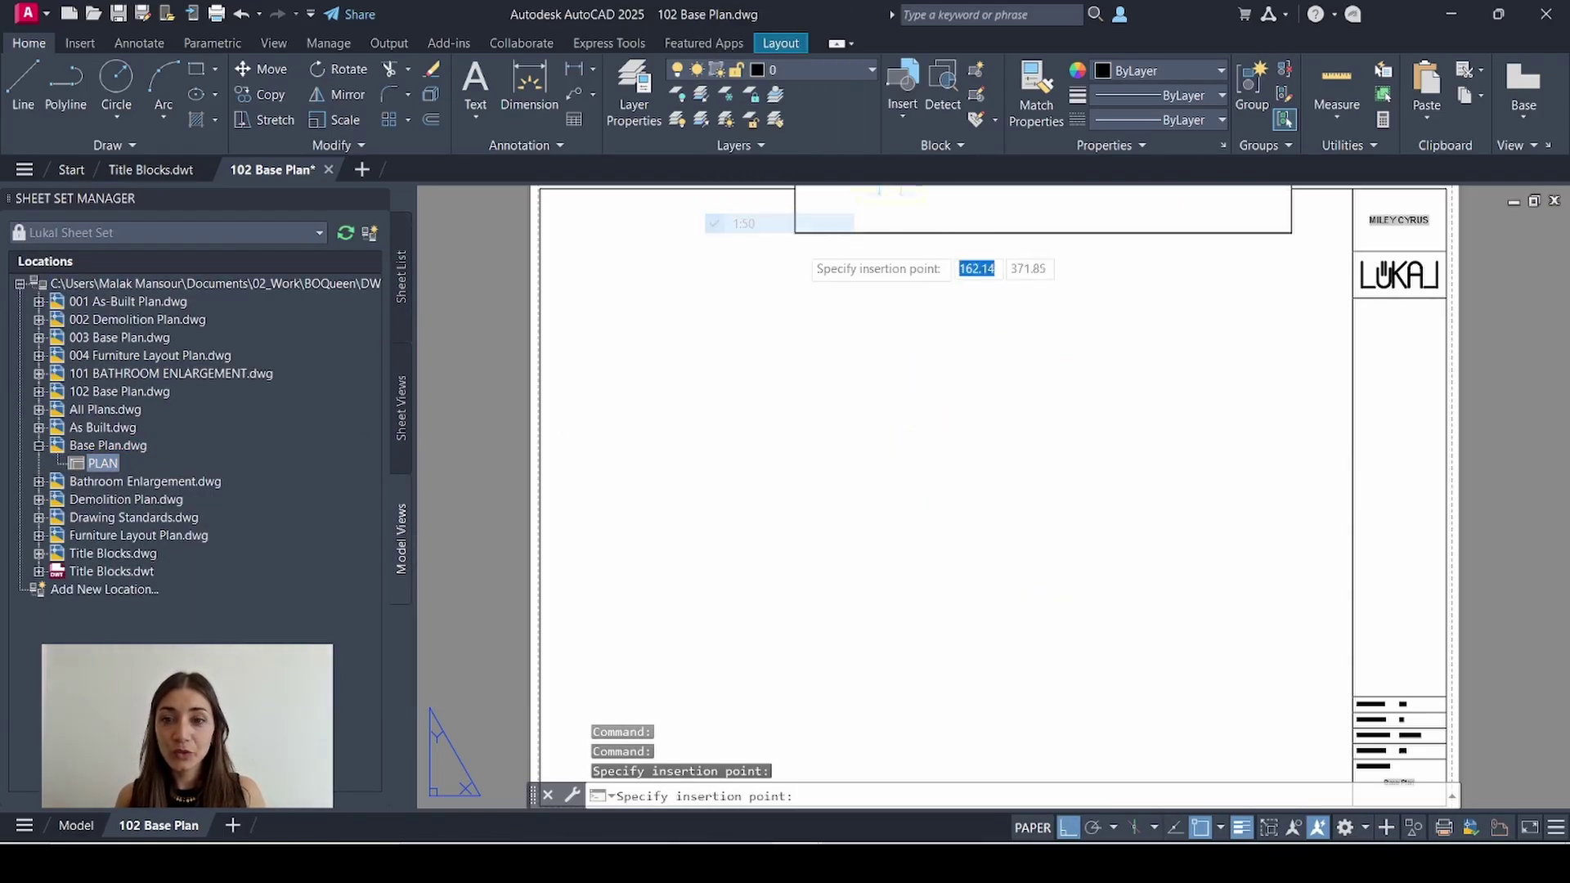
{"action": "left_click", "coordinate": [695, 696]}
{"action": "left_click", "coordinate": [600, 662]}
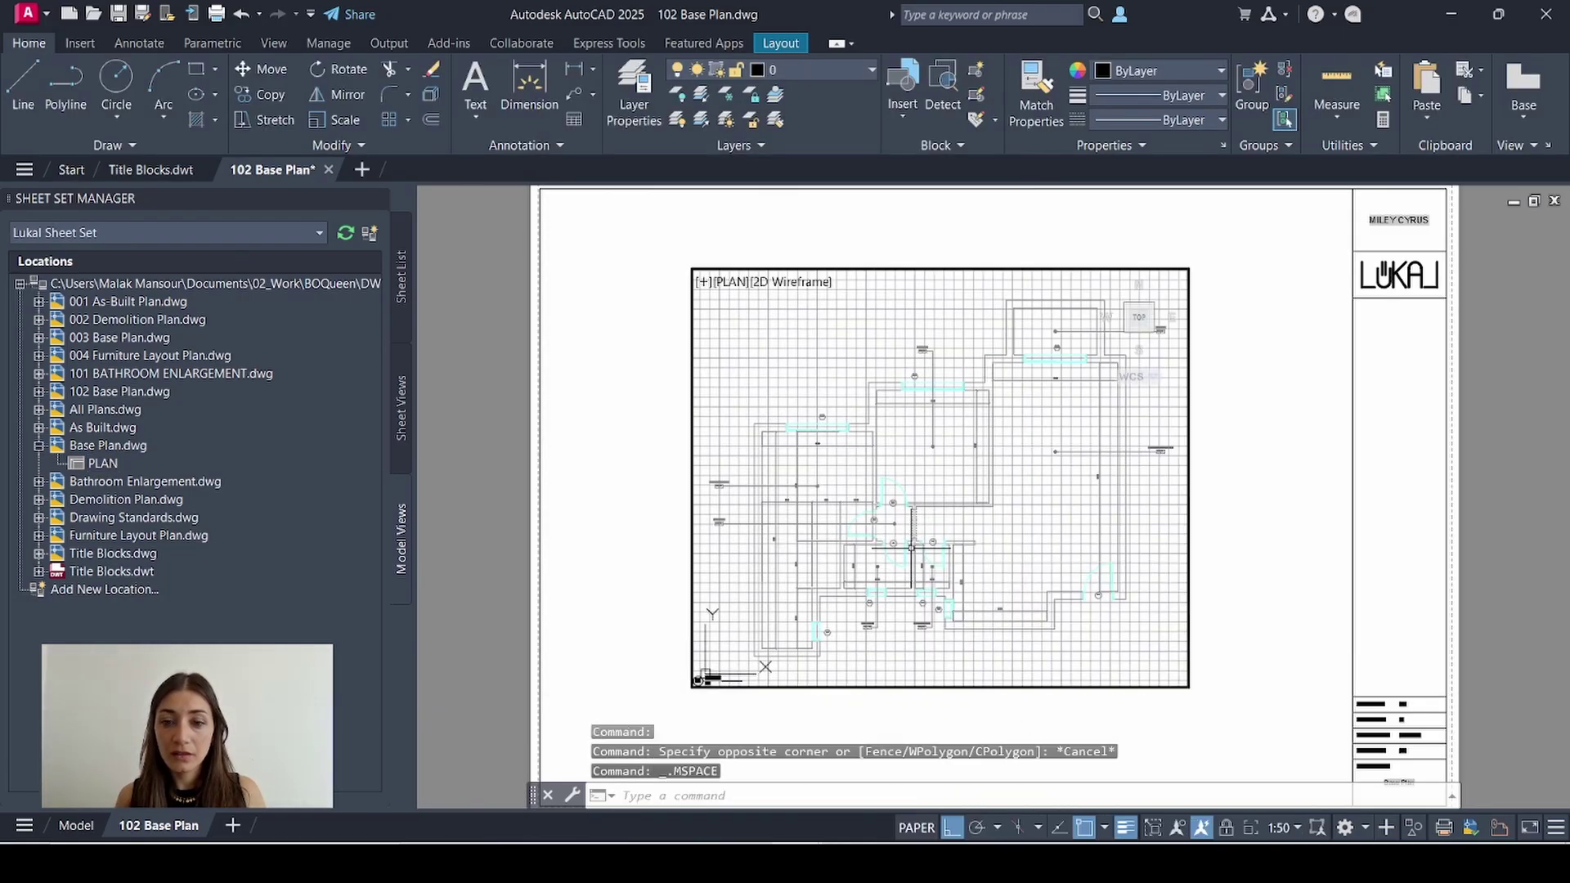
Turn off the grid and move the plan viewport to the Defpoints layer.
{"action": "left_click", "coordinate": [883, 829]}
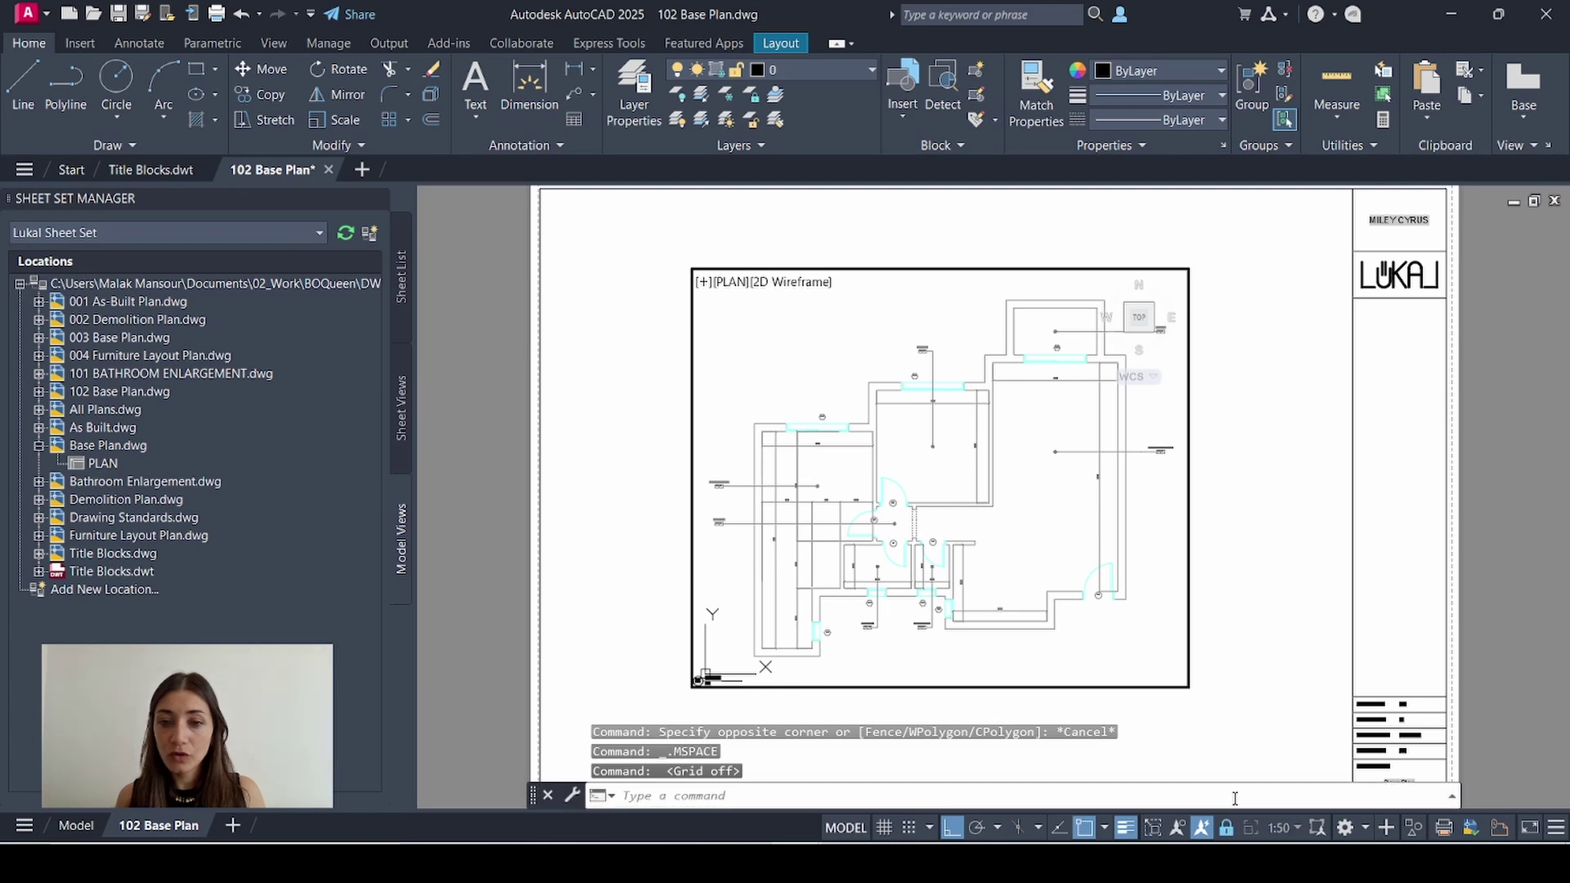
{"action": "double_click", "coordinate": [1239, 573]}
{"action": "left_click", "coordinate": [1254, 521]}
{"action": "left_click", "coordinate": [1151, 594]}
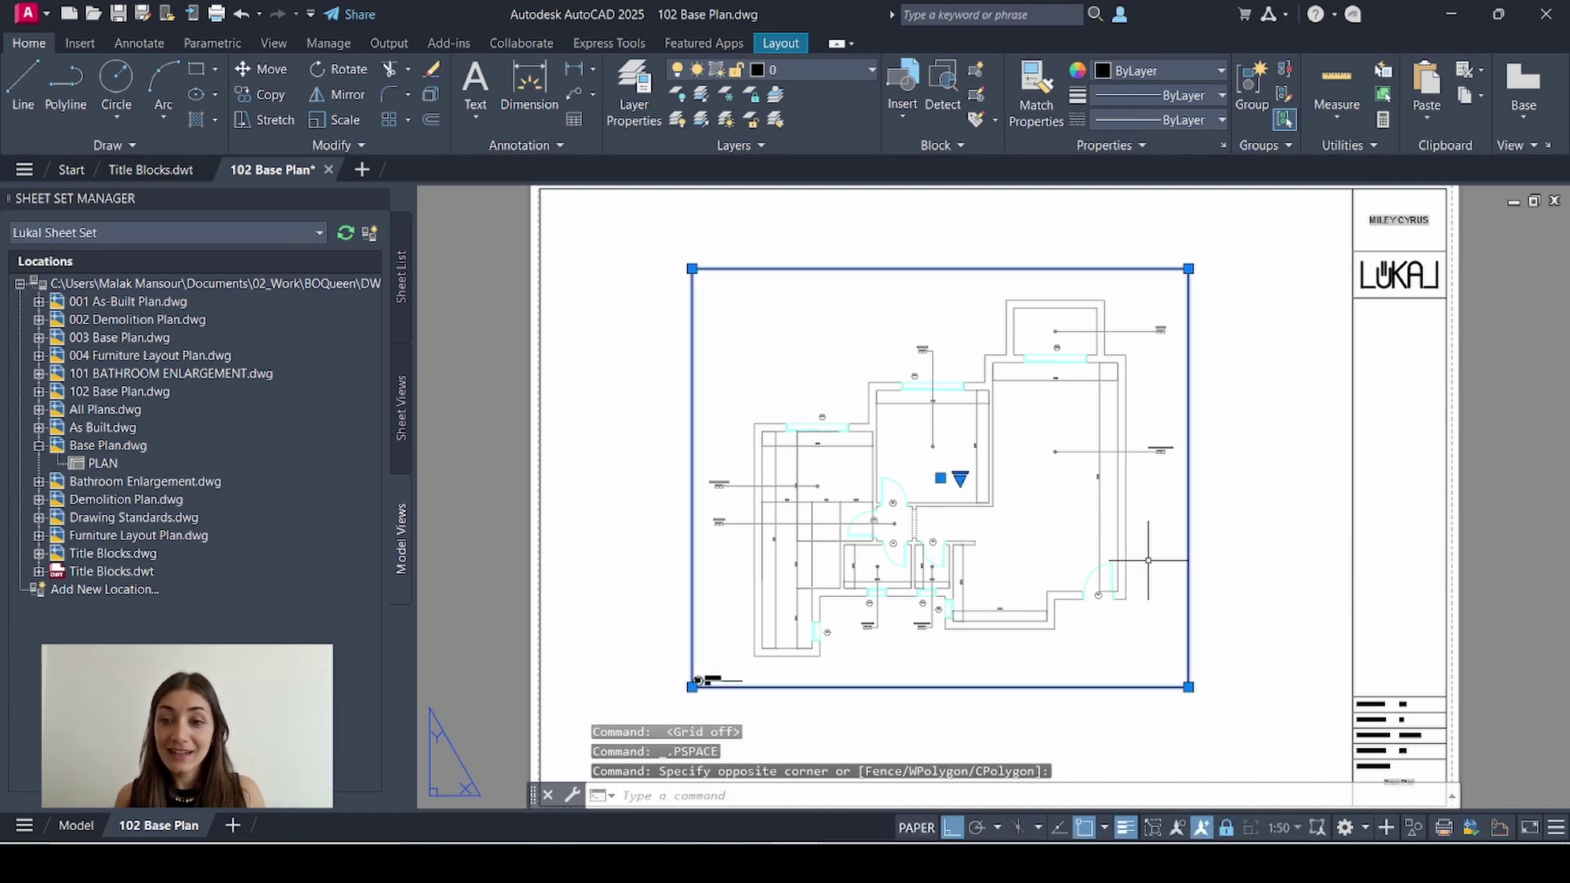
{"action": "left_click", "coordinate": [793, 68]}
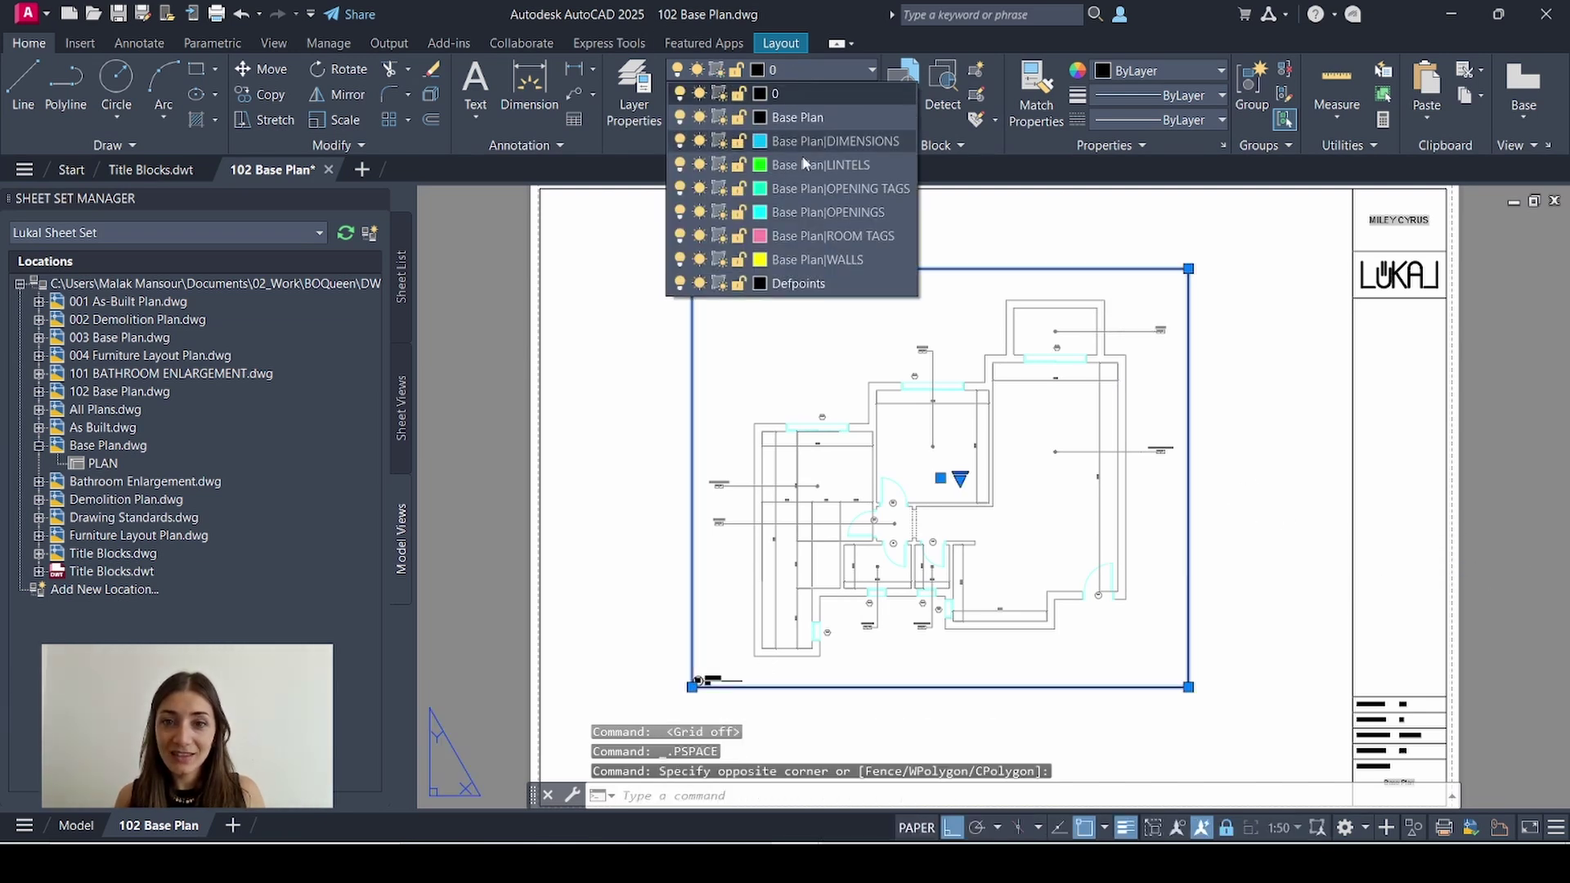
{"action": "left_click", "coordinate": [789, 256]}
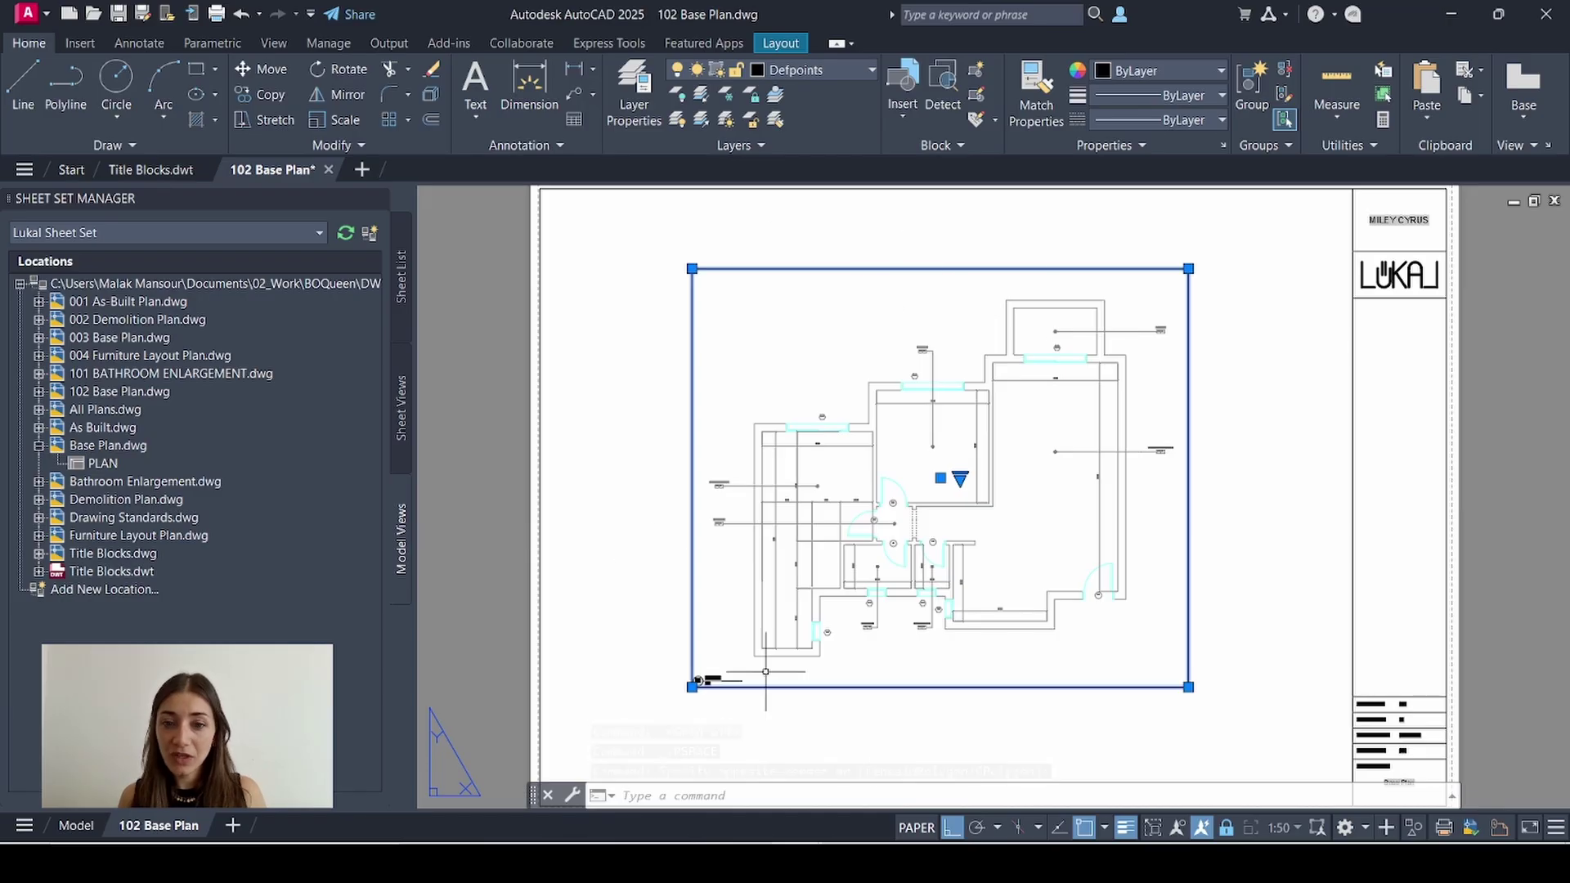
{"action": "key", "text": "Escape"}
{"action": "scroll", "coordinate": [692, 691], "scroll_direction": "up", "scroll_amount": 5}
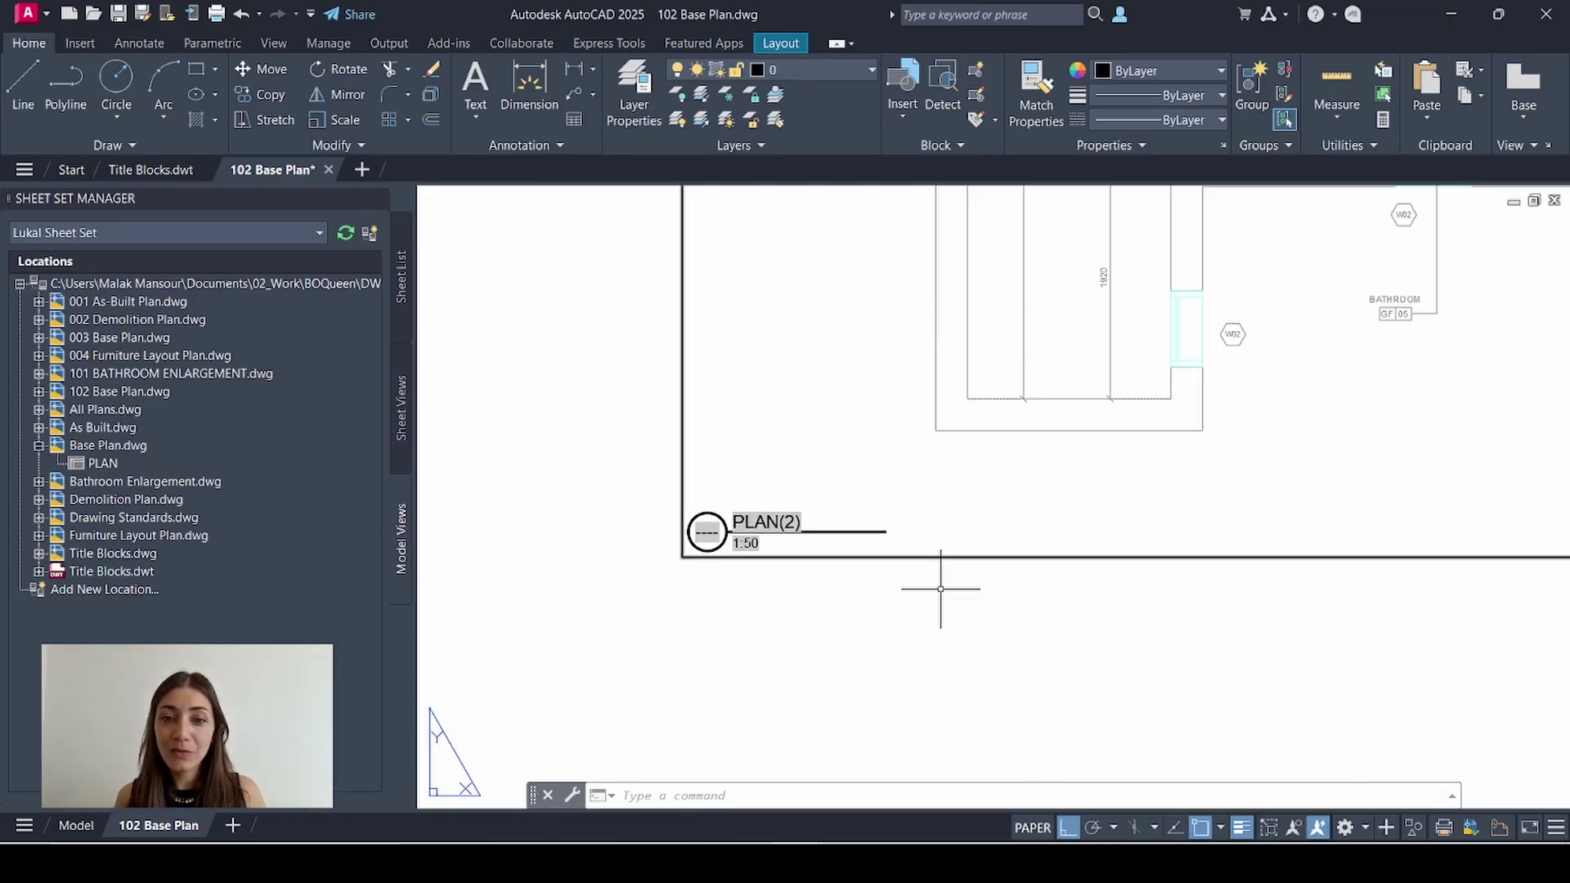
Renumber and retitle the PLAN(2) view to 01 Base Plan and regenerate the layout.
{"action": "left_click", "coordinate": [396, 413]}
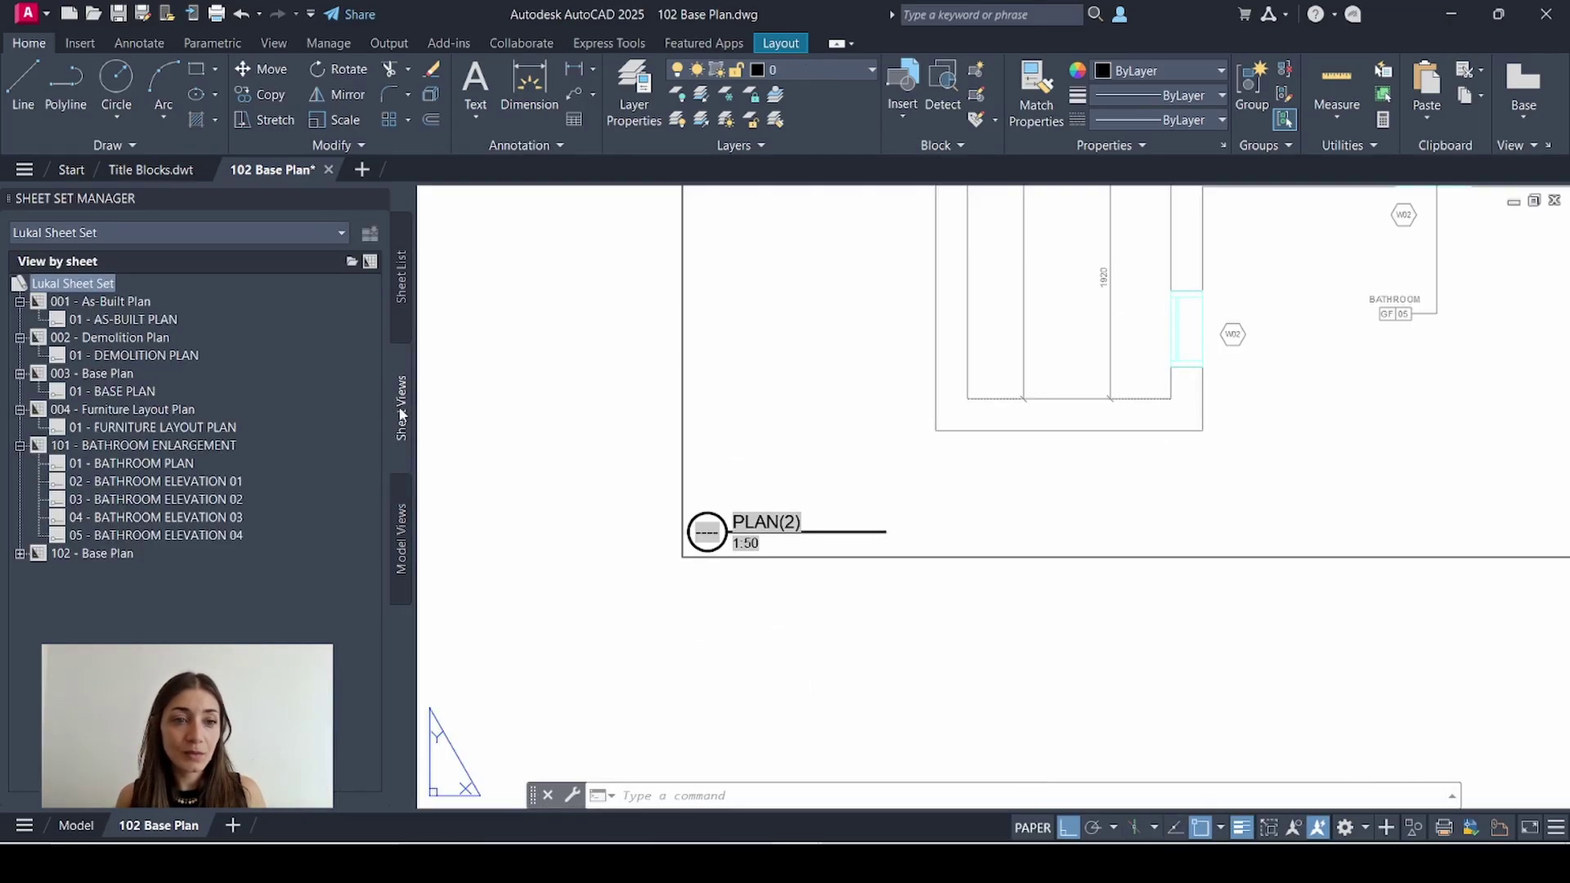
{"action": "left_click", "coordinate": [20, 554]}
{"action": "right_click", "coordinate": [90, 571]}
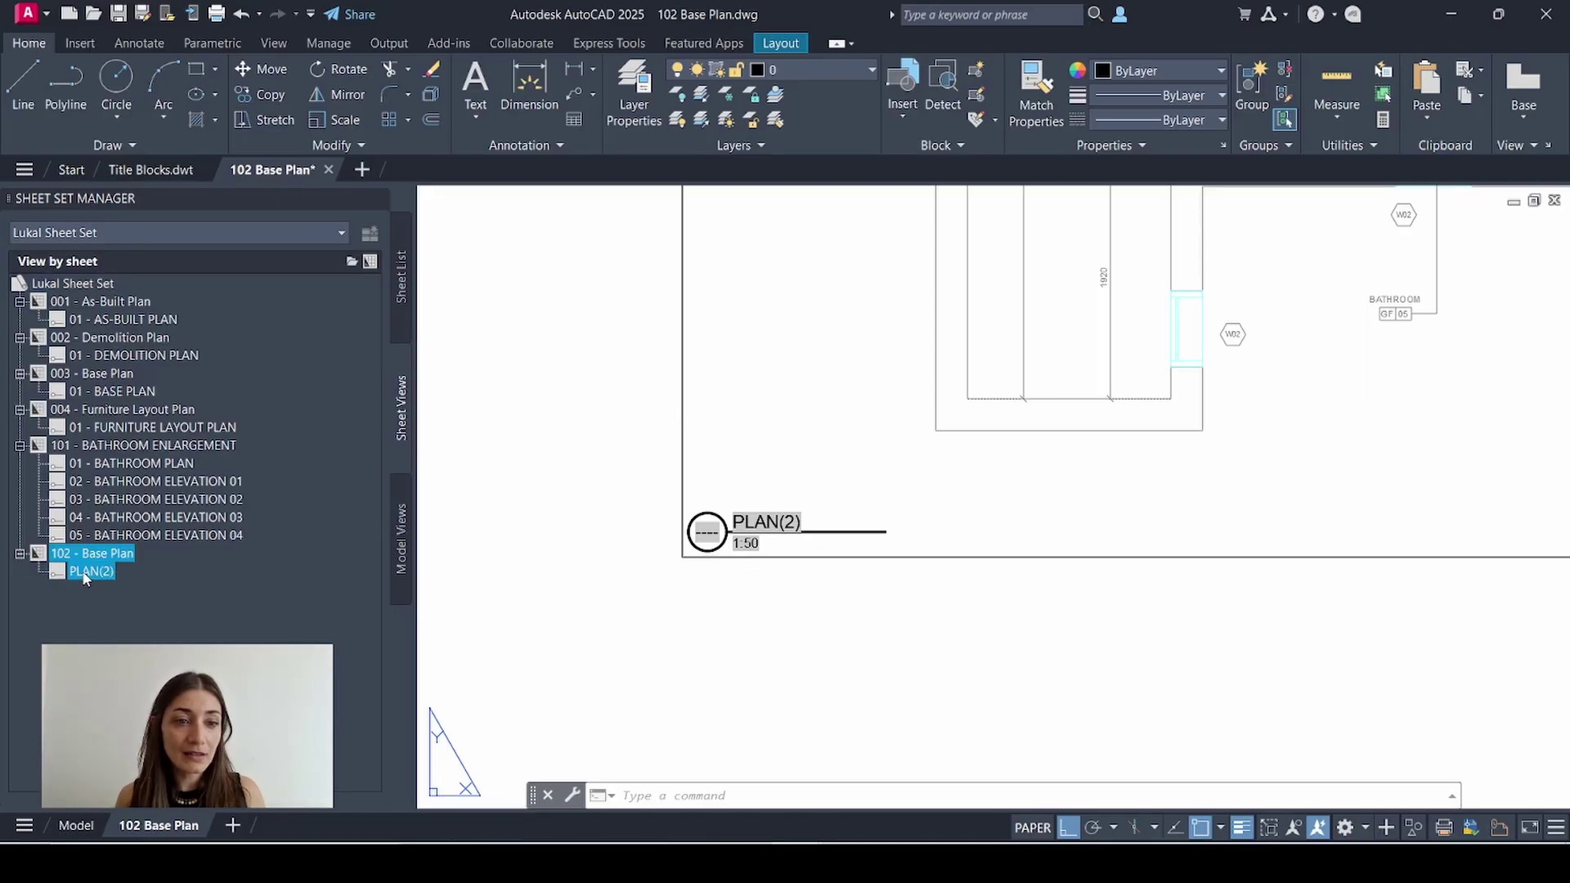
{"action": "left_click", "coordinate": [128, 606]}
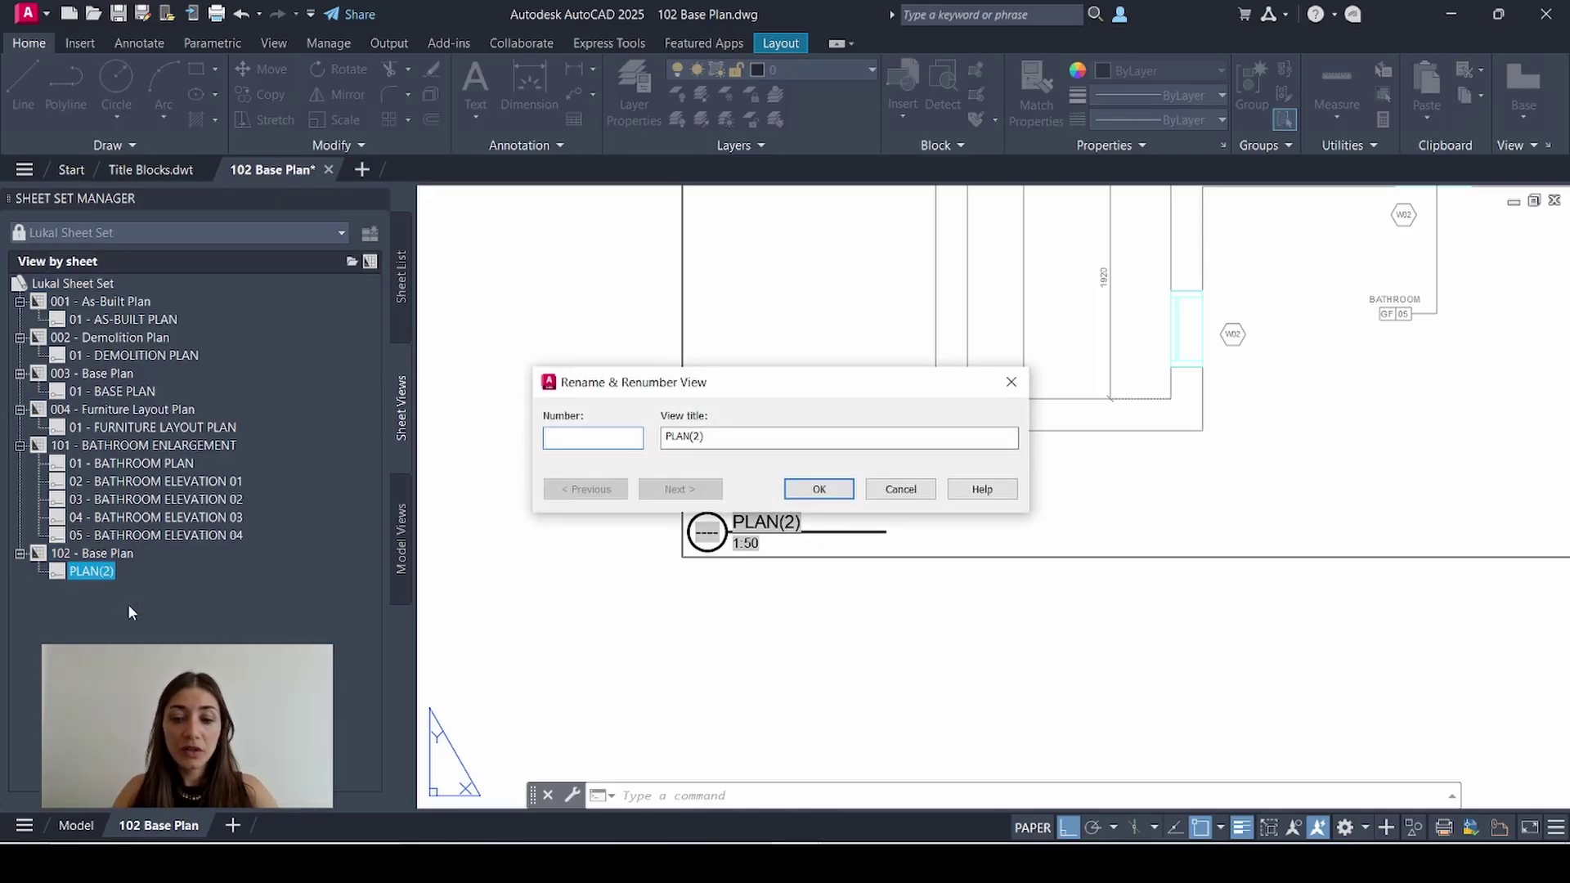
{"action": "type", "text": "Bas"}
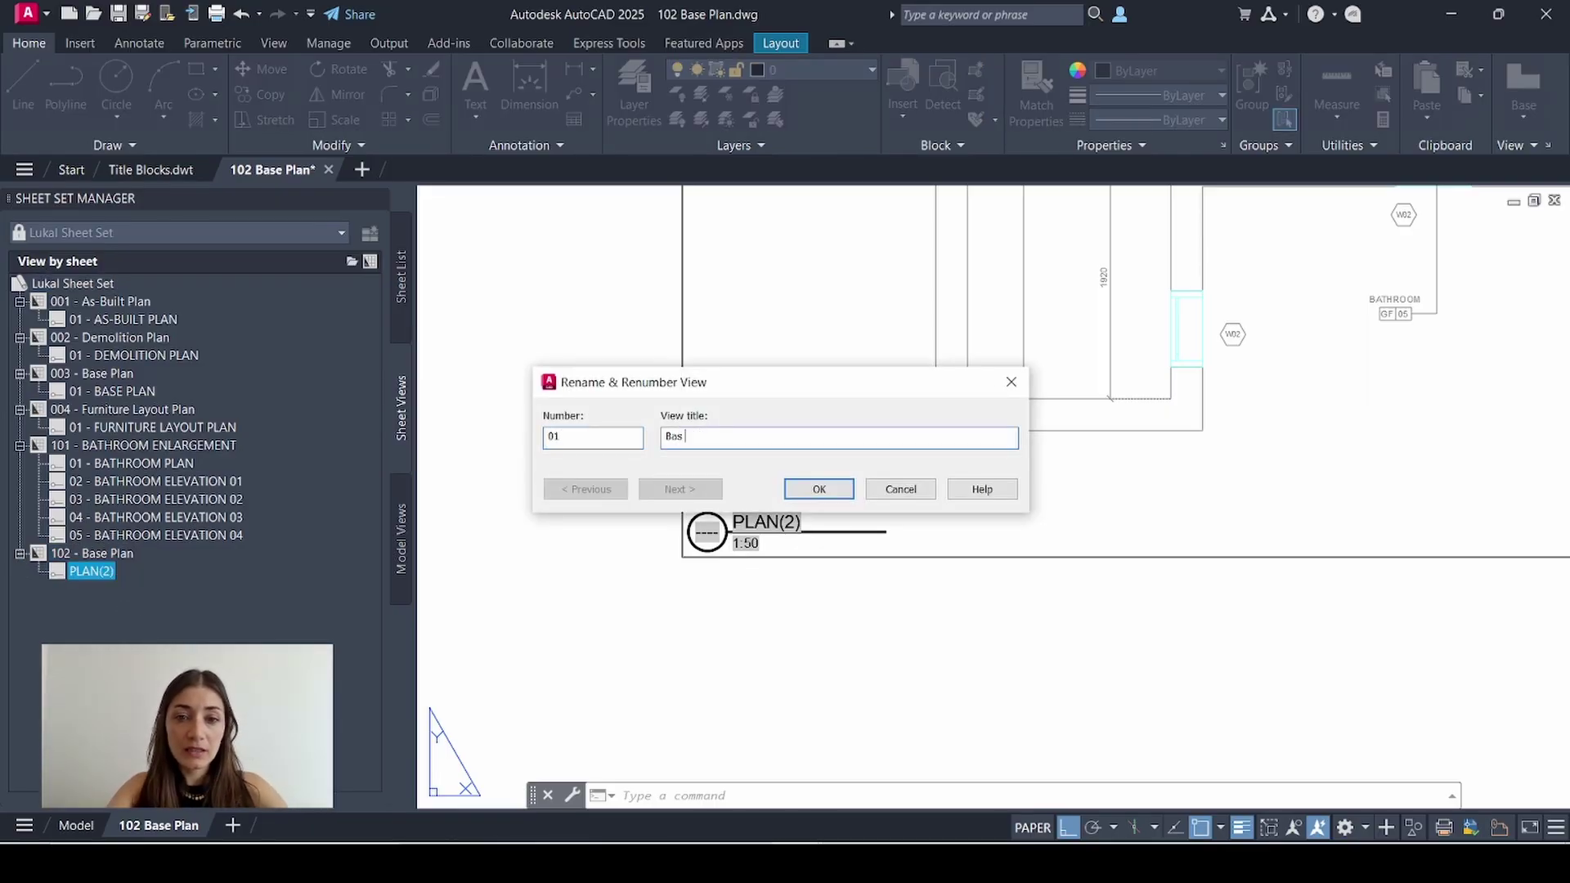
{"action": "type", "text": "e Plan"}
{"action": "key", "text": "Return"}
{"action": "type", "text": "rea"}
{"action": "key", "text": "Return"}
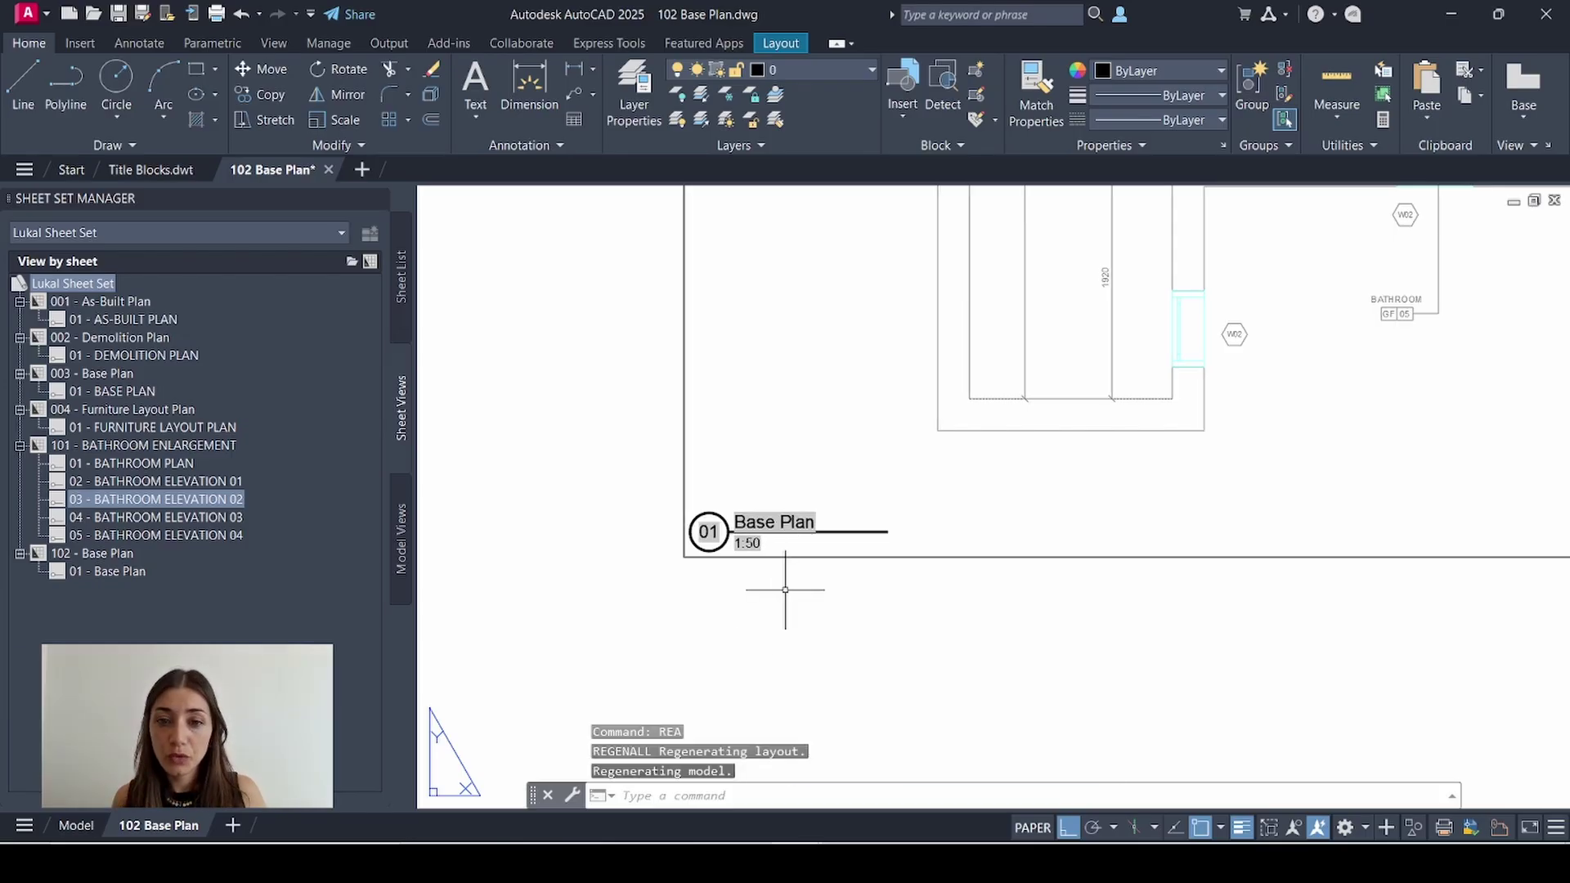
{"action": "middle_click", "coordinate": [793, 589]}
{"action": "middle_click", "coordinate": [794, 589]}
Open sheet 003 - Base Plan for comparison, then switch back to 102 - Base Plan.
{"action": "left_click", "coordinate": [405, 277]}
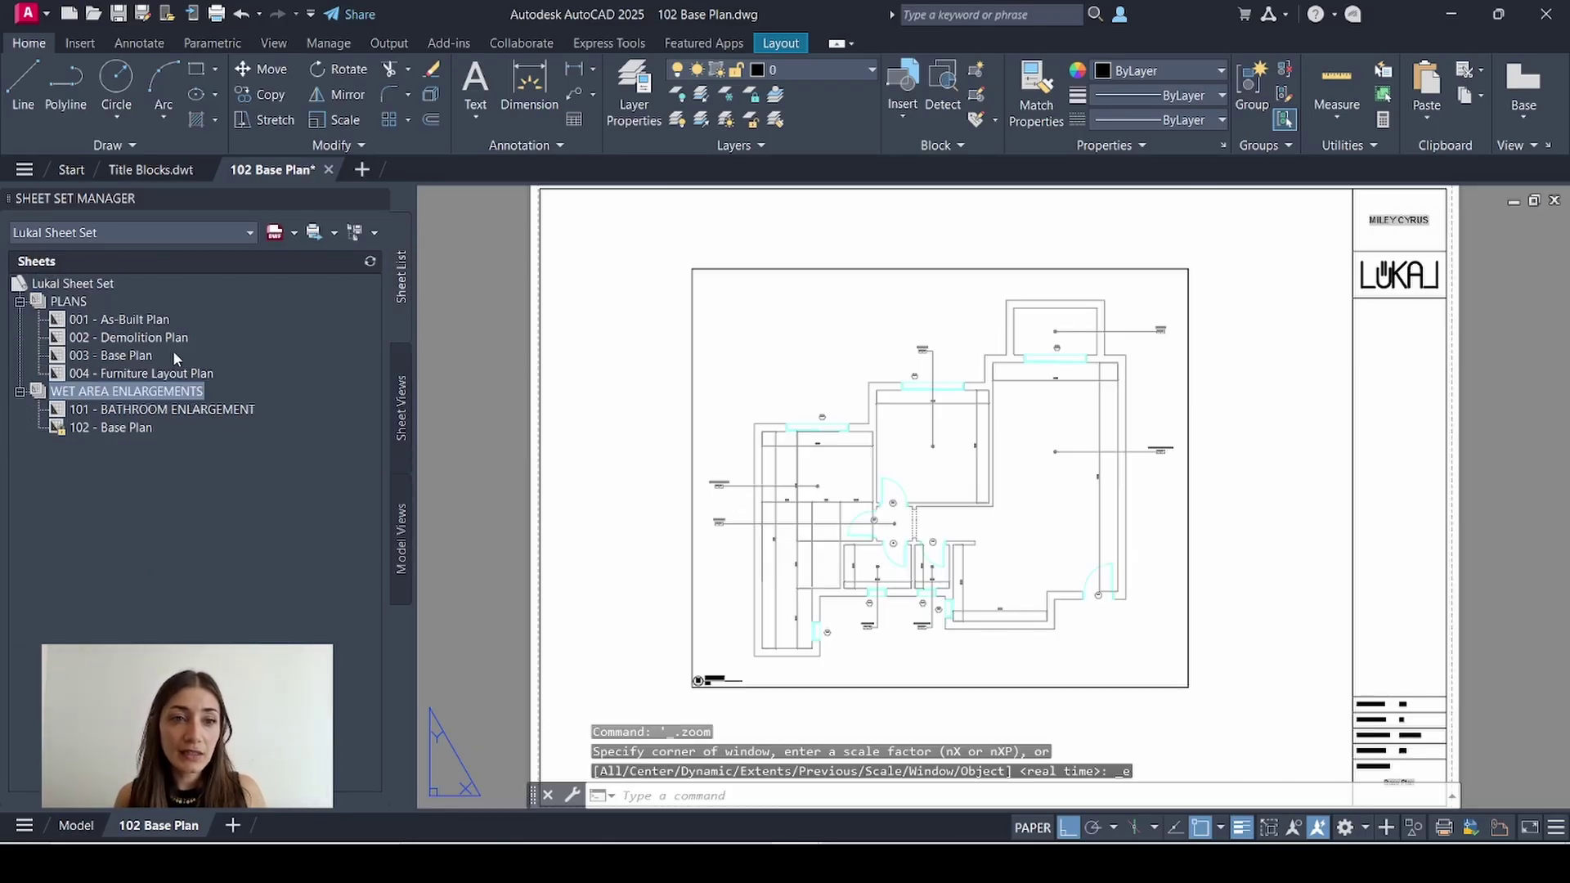
{"action": "double_click", "coordinate": [112, 357]}
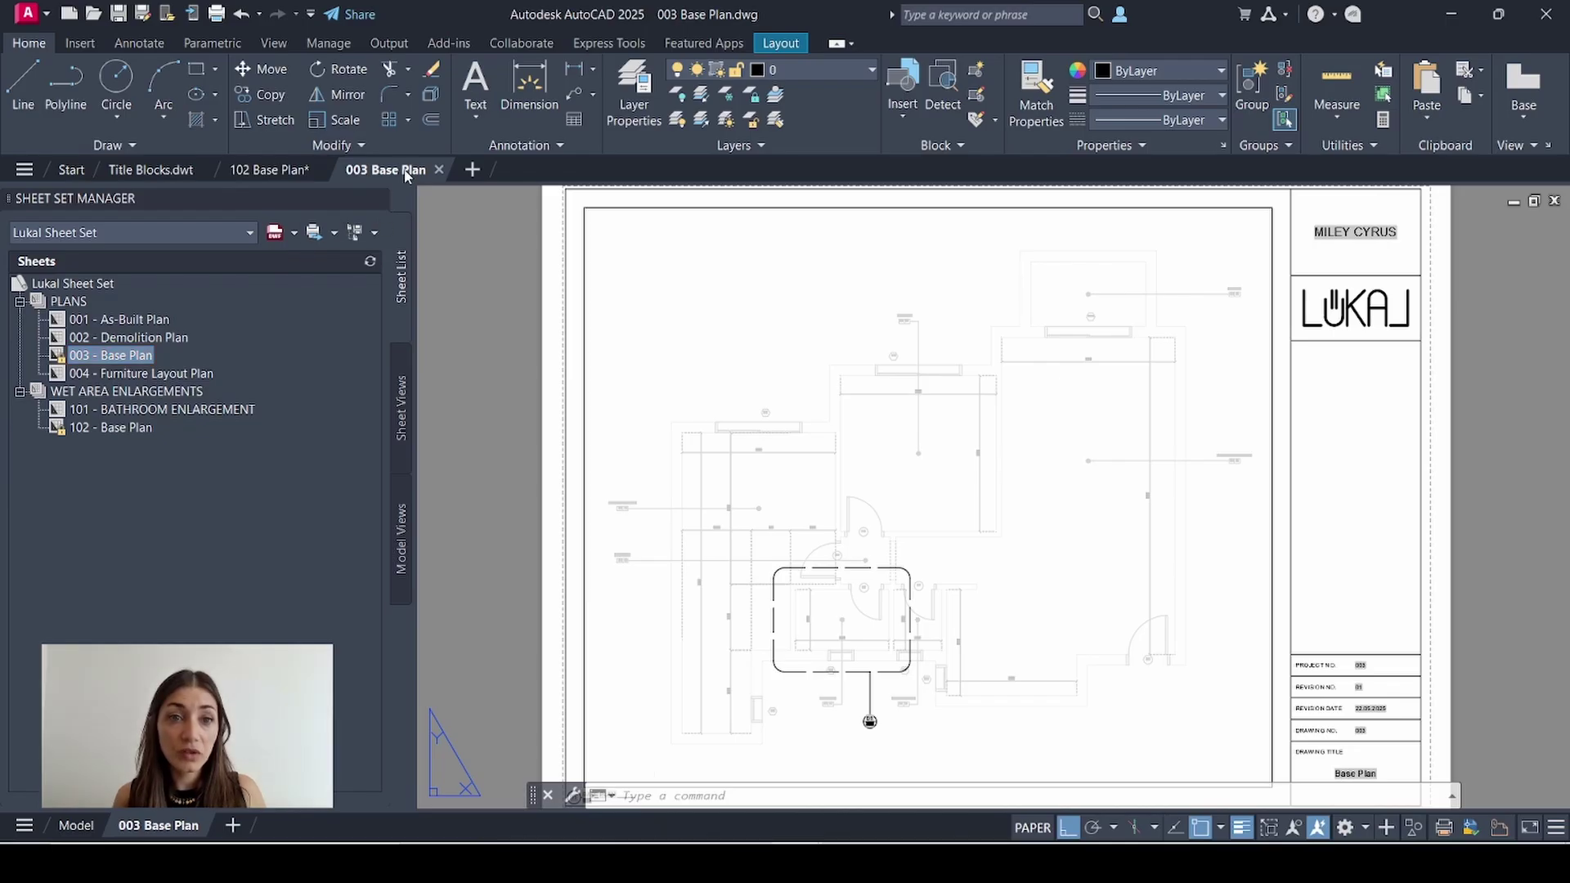
{"action": "left_click_drag", "start_coordinate": [401, 177], "coordinate": [274, 171]}
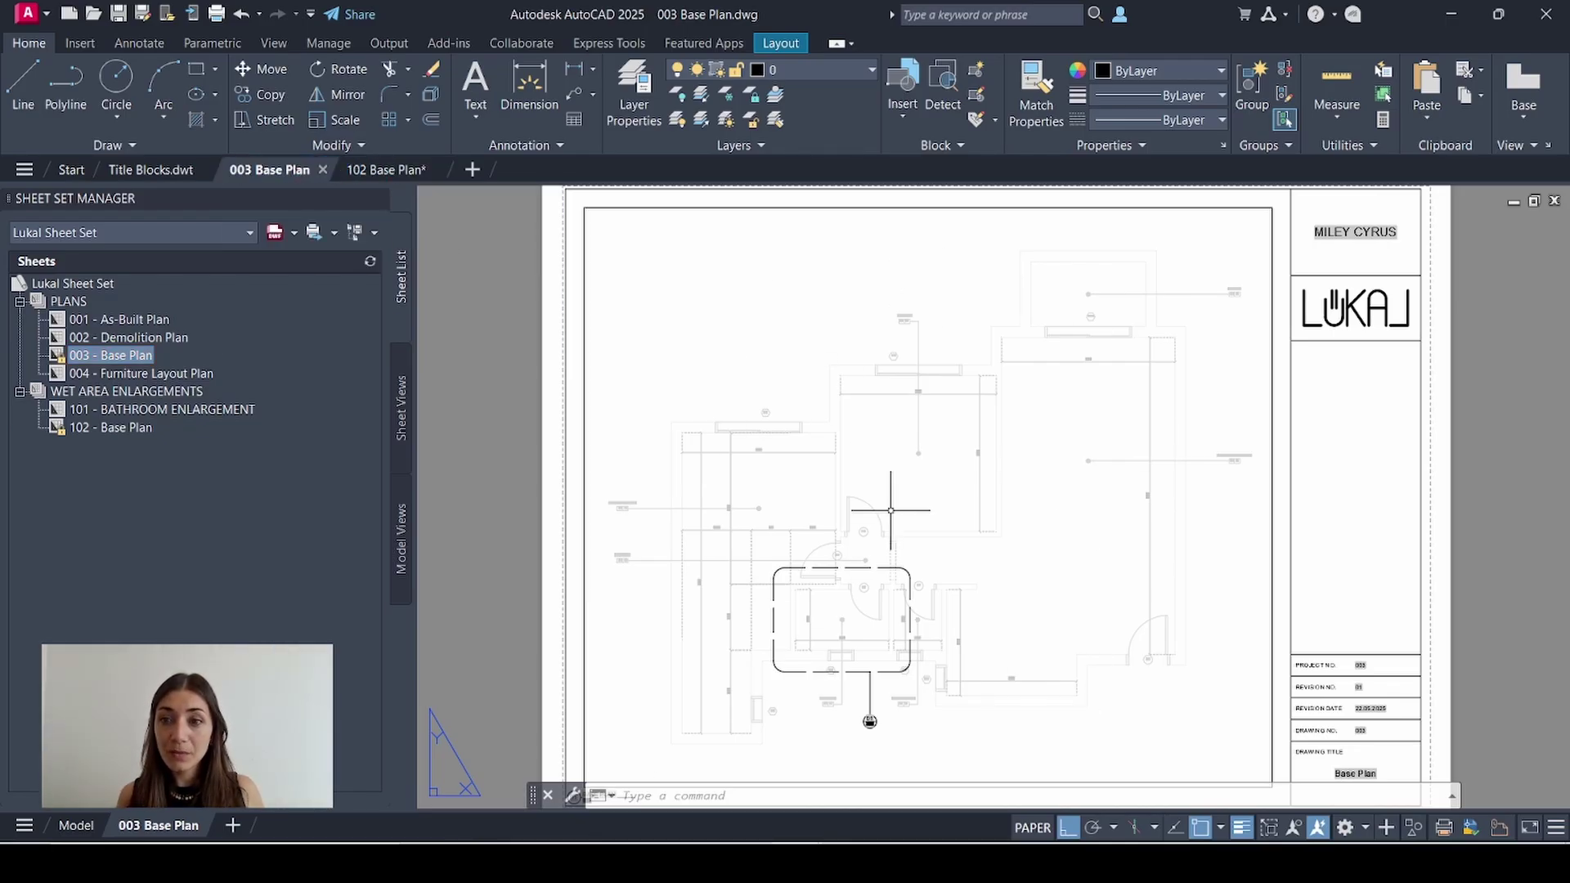
{"action": "key", "text": "ctrl+Tab"}
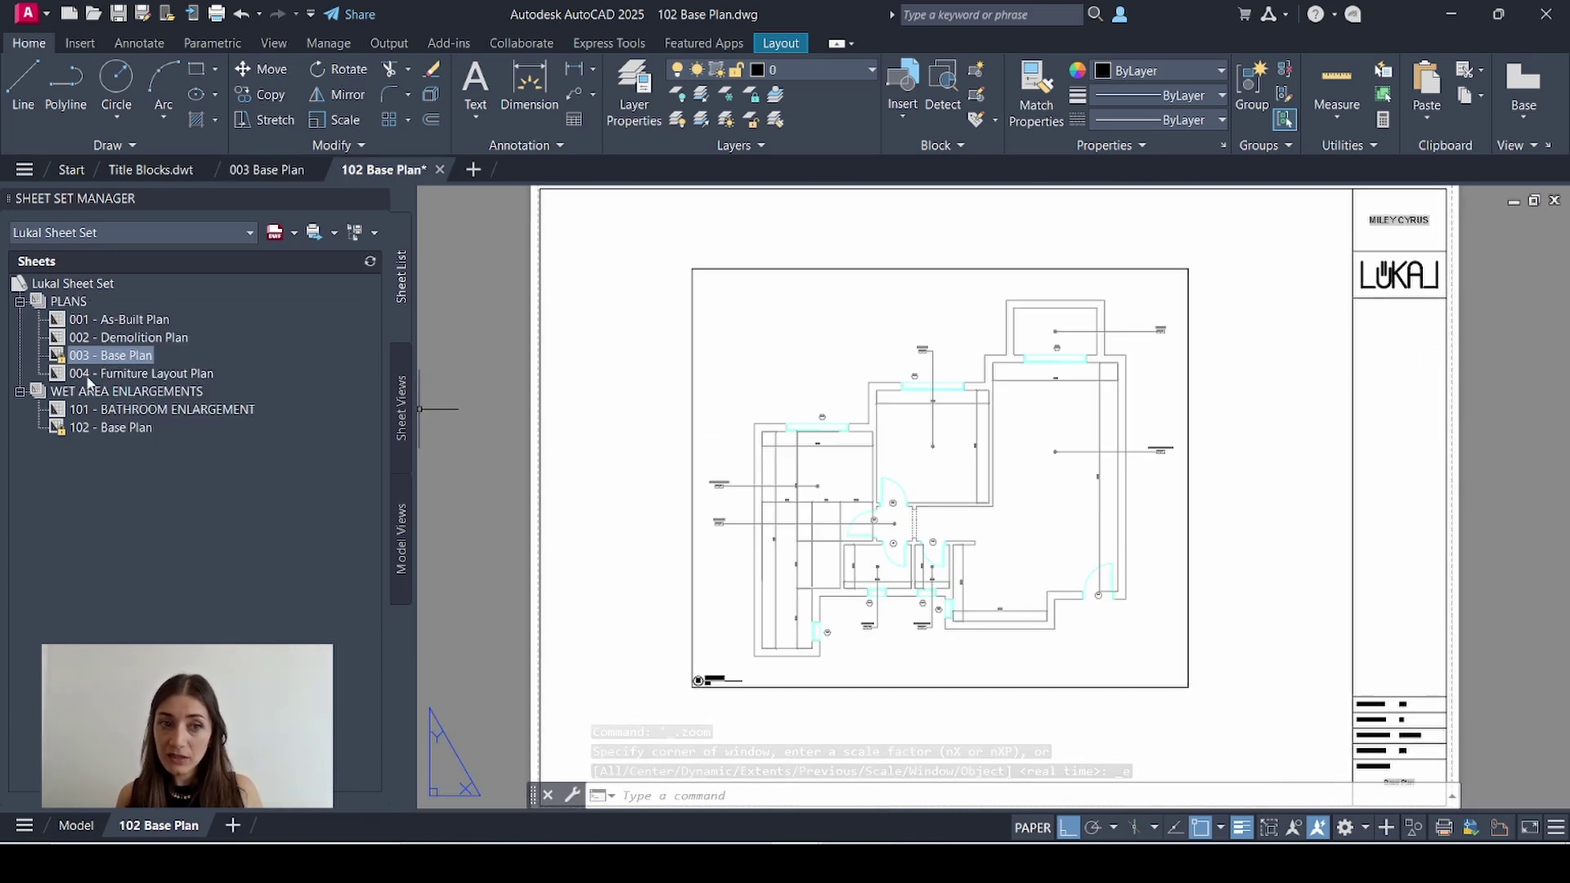
{"action": "left_click", "coordinate": [106, 430]}
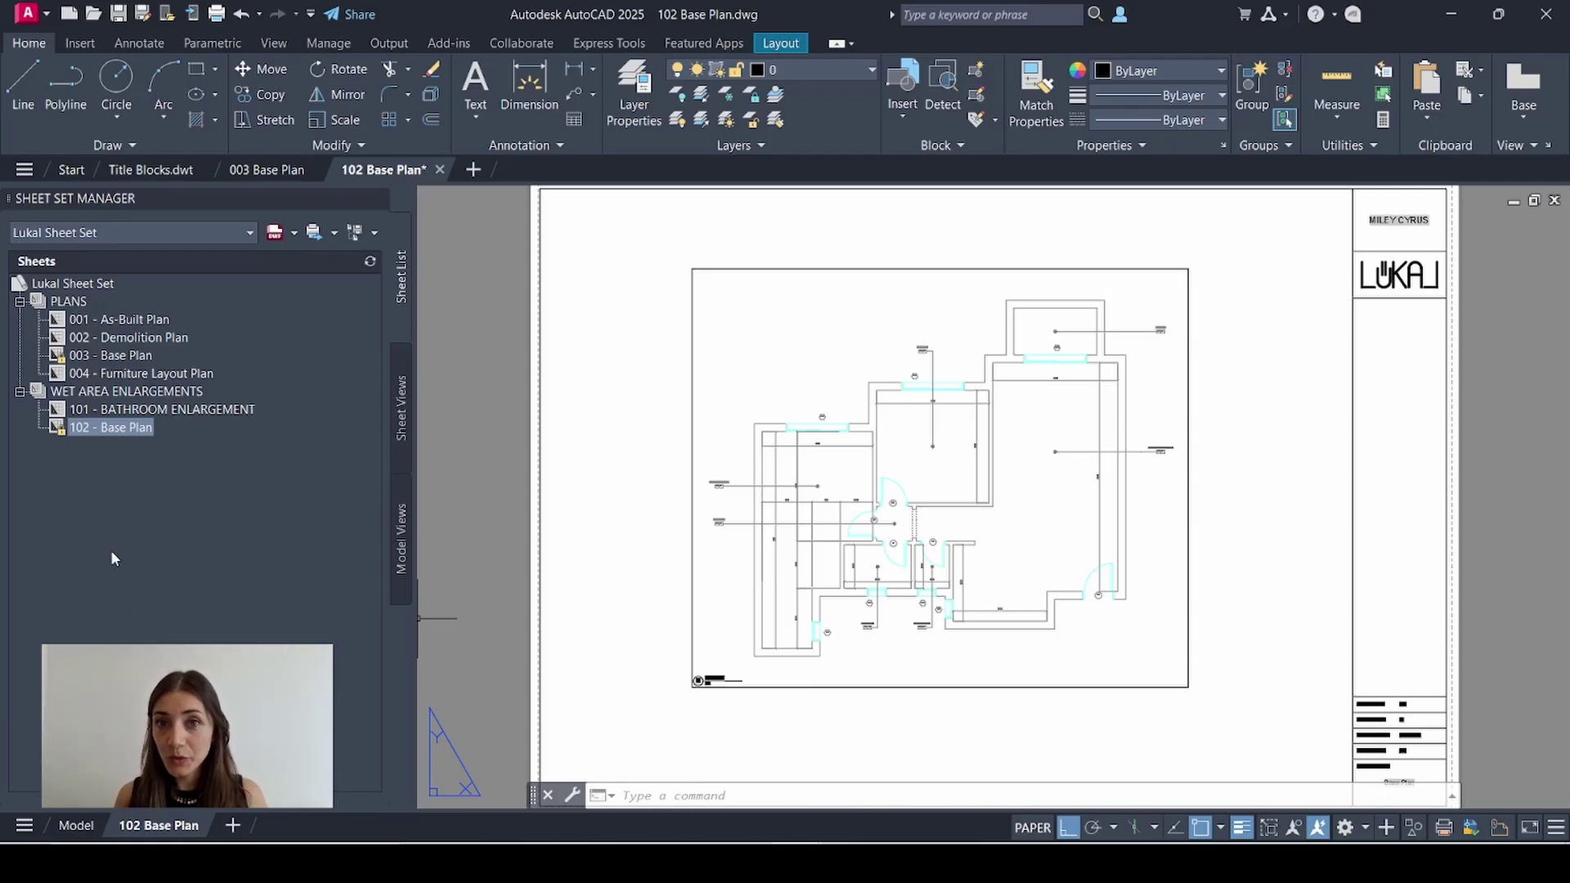
Publish the sheet set to 'Lukal Sheet Set (page setup A2)' PDF using the Lukal Page Setup (A2 Sheet) override.
{"action": "right_click", "coordinate": [72, 284]}
{"action": "mouse_move", "coordinate": [138, 435]}
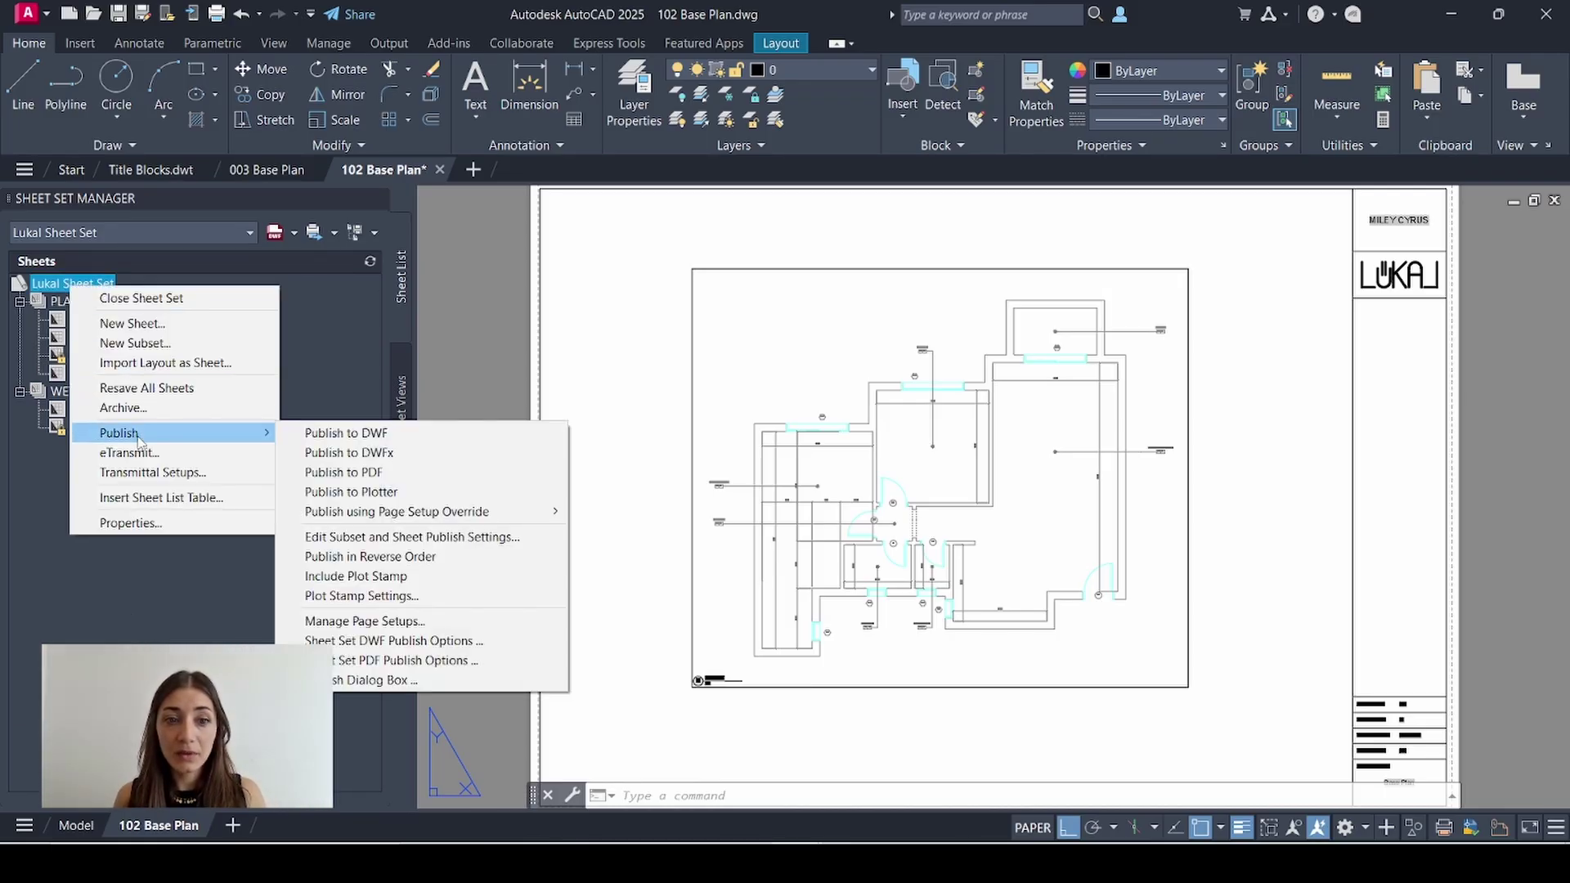
{"action": "mouse_move", "coordinate": [410, 515]}
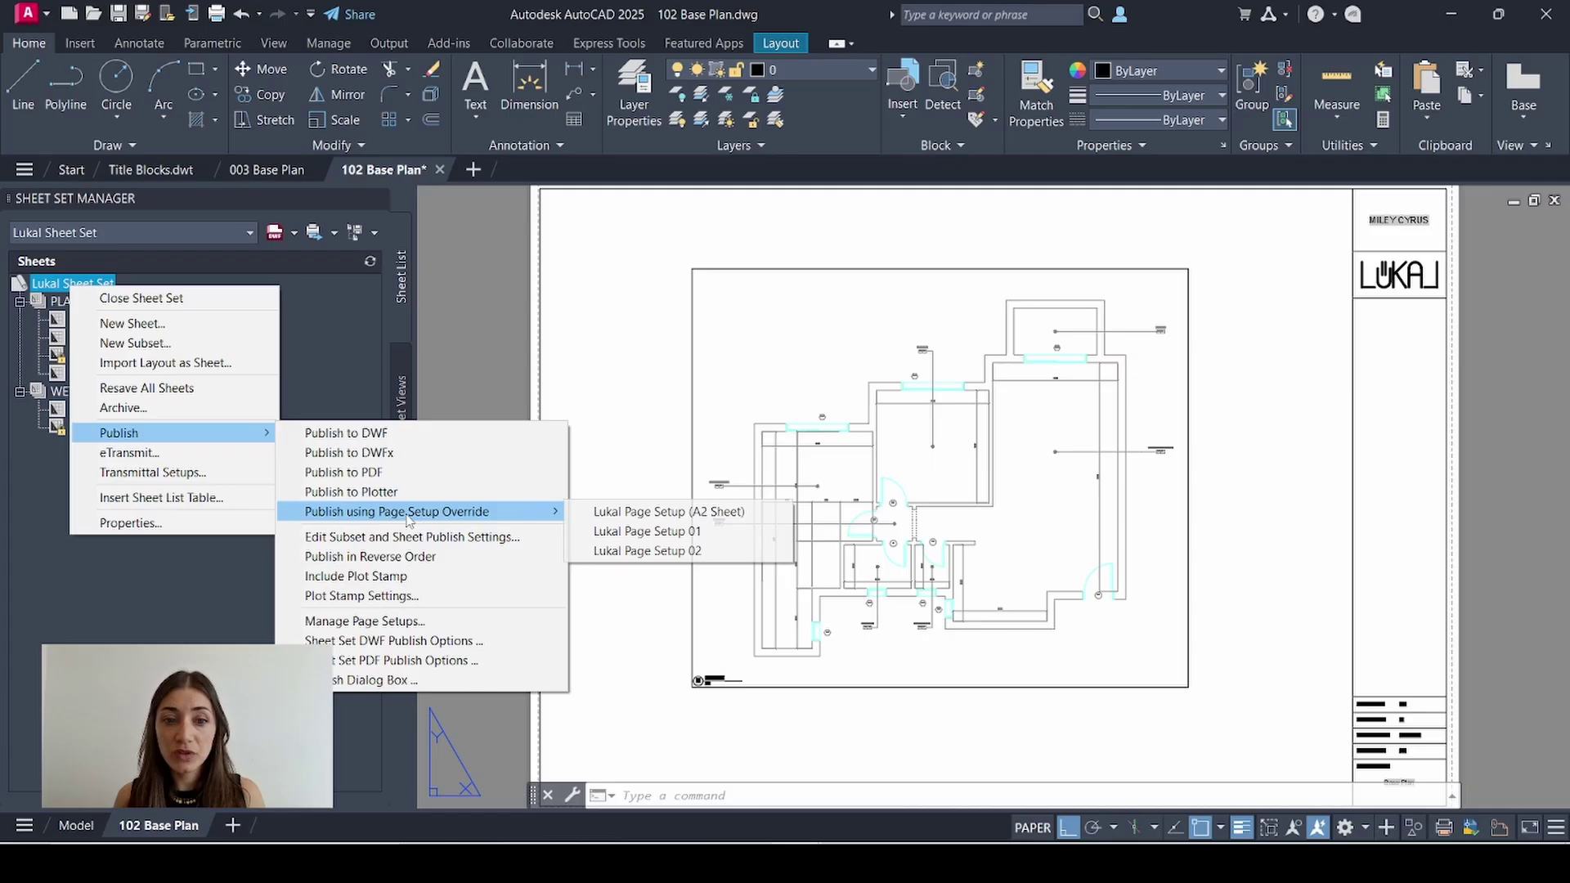
{"action": "left_click", "coordinate": [689, 513]}
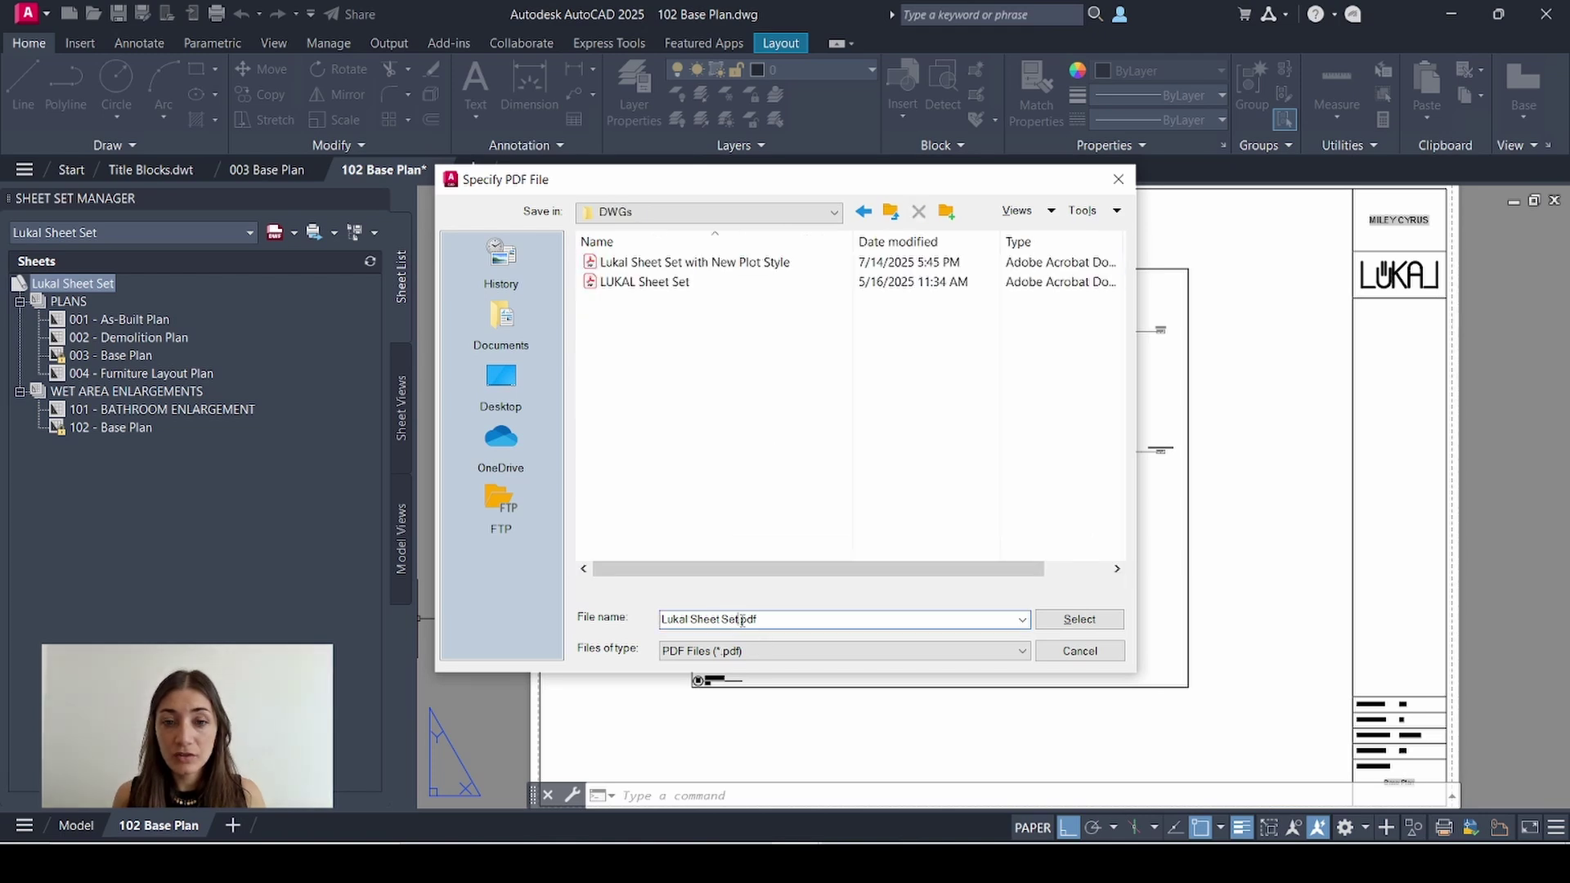
{"action": "type", "text": "(page setup A2"}
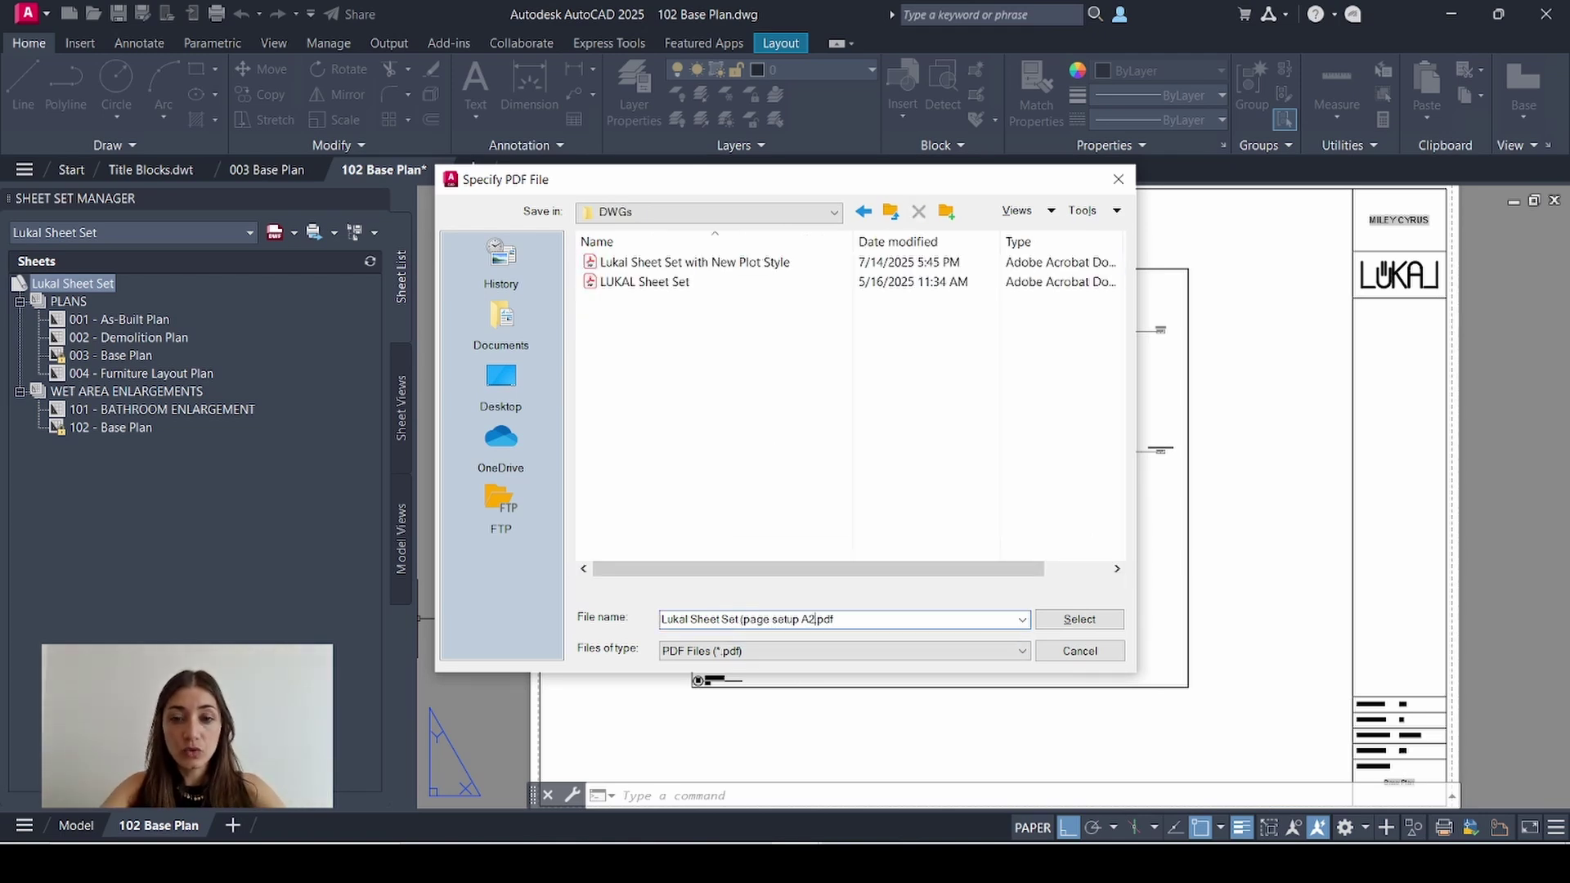
{"action": "left_click", "coordinate": [1077, 620]}
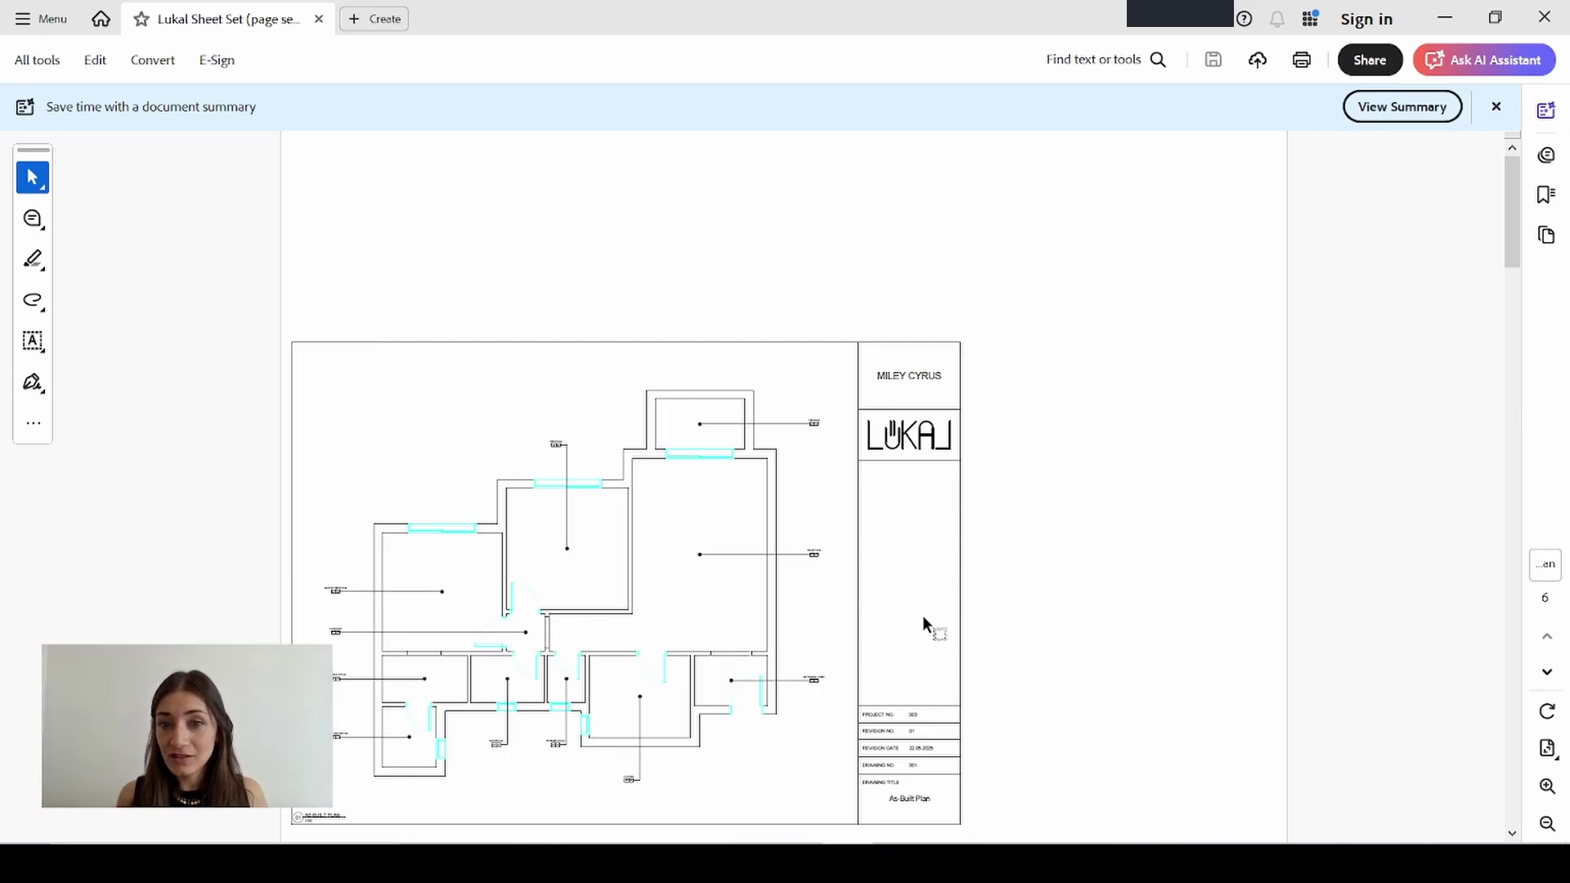
Confirm the PDF ends with the Base Plan sheet, then close Acrobat and the DWGs folder window.
{"action": "scroll", "coordinate": [924, 621], "scroll_direction": "down", "scroll_amount": 10}
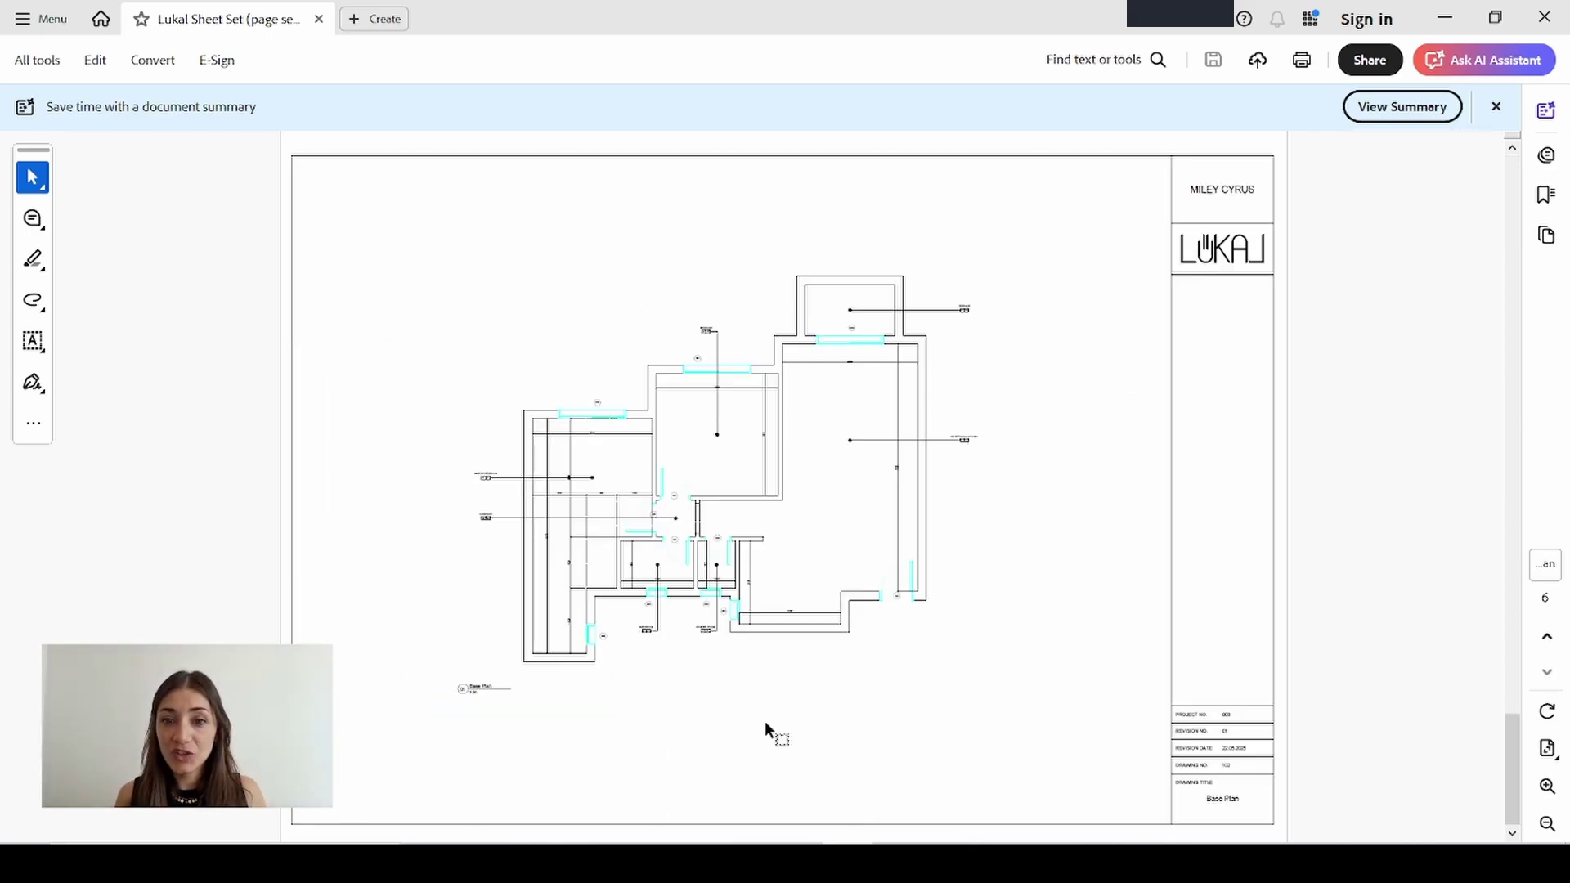
{"action": "left_click", "coordinate": [1545, 16]}
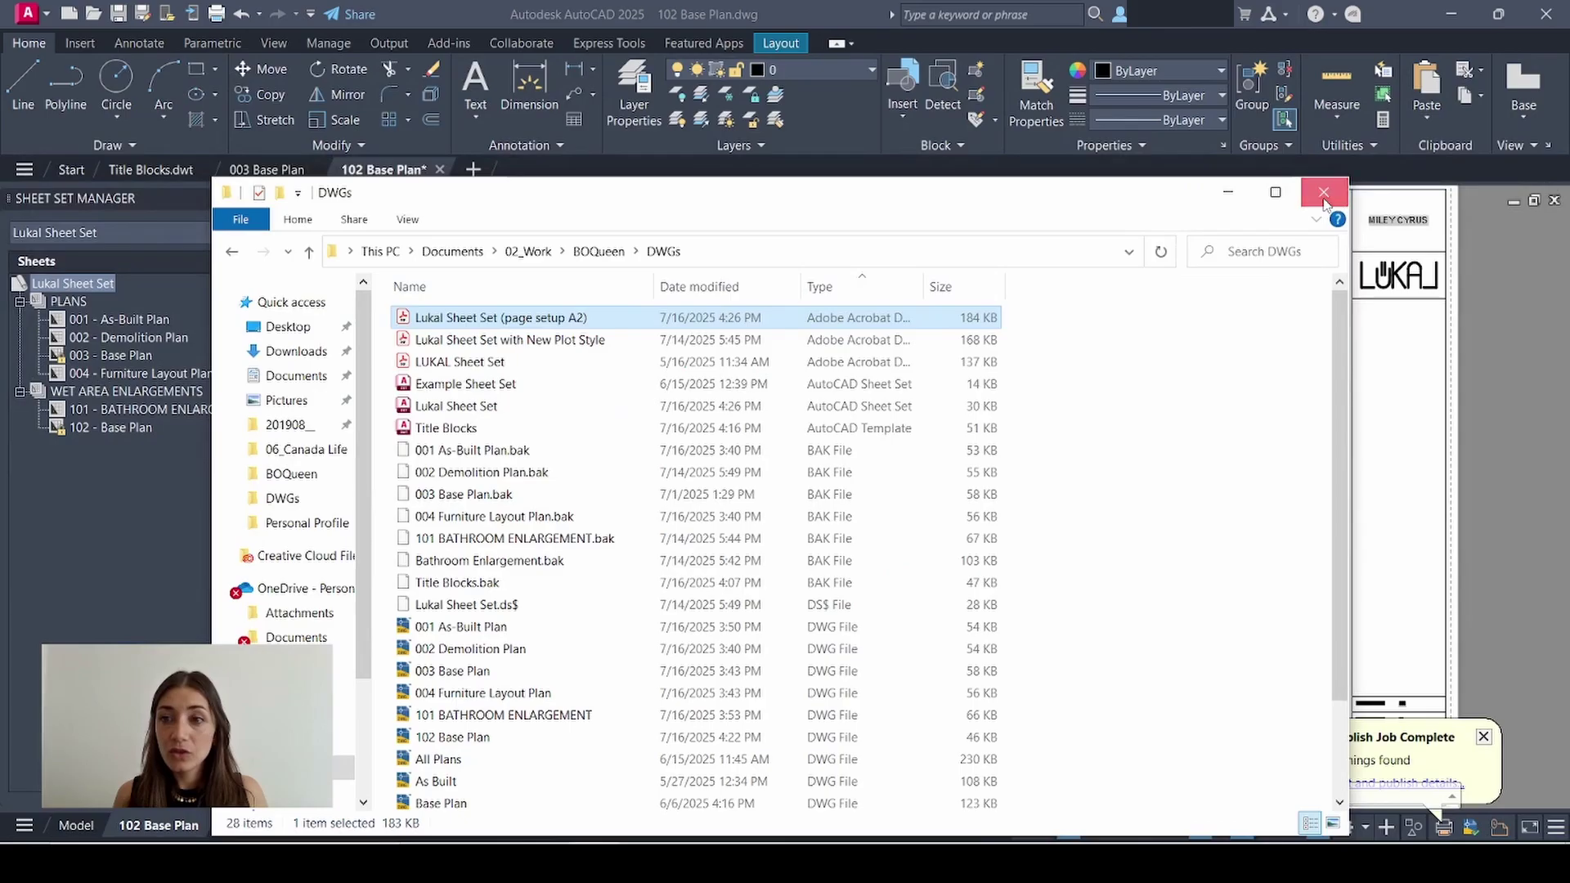
{"action": "left_click", "coordinate": [1437, 812]}
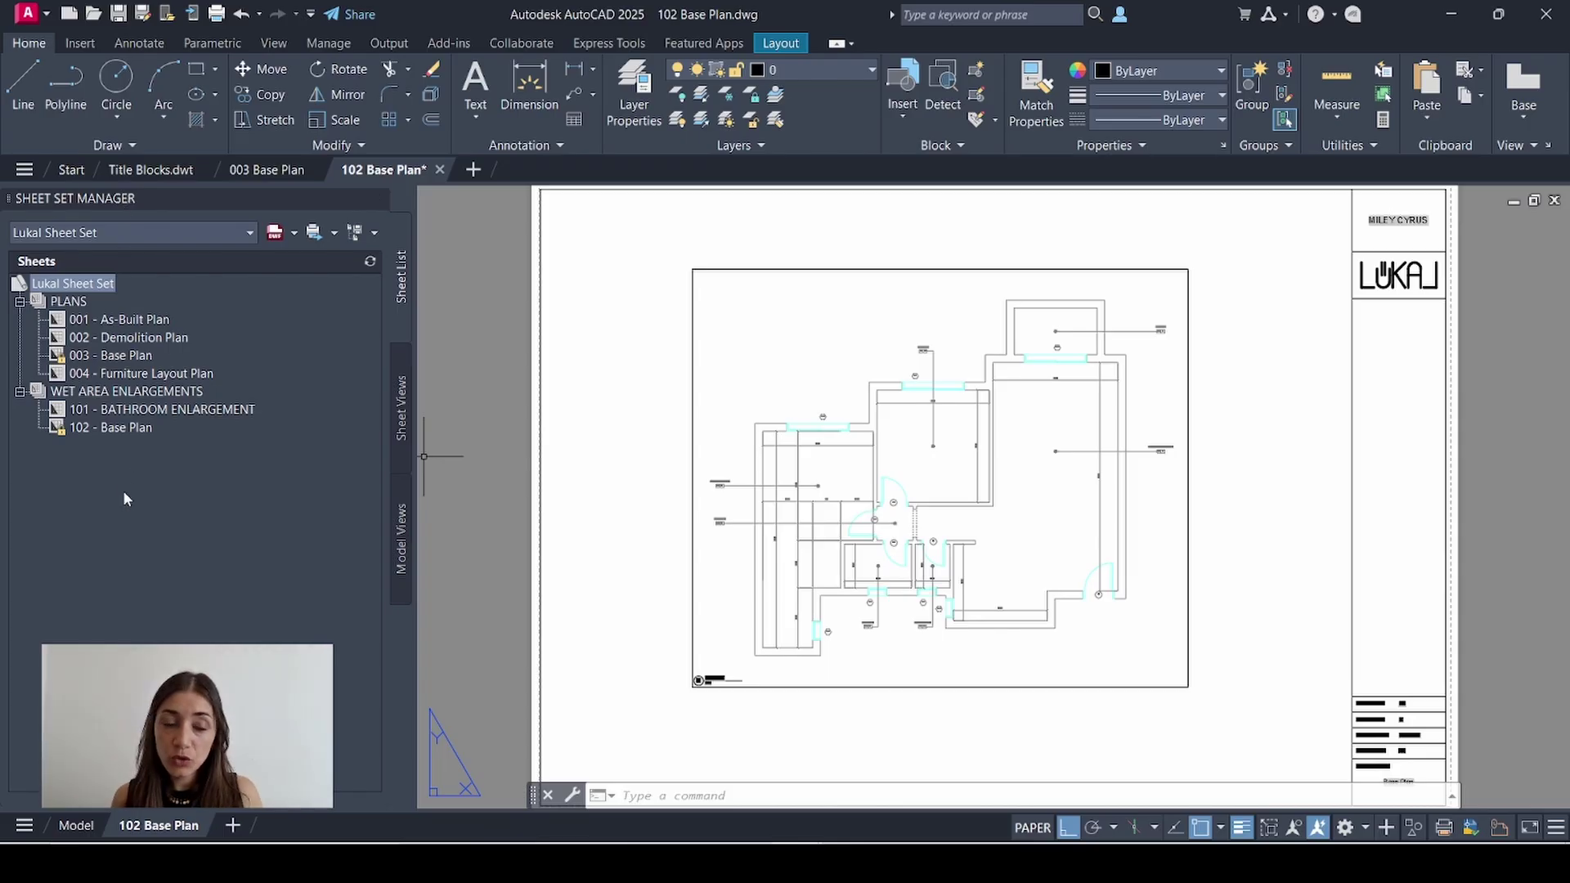
Publish the sheet set to 'Lukal Sheet Set (publish to PDF).pdf' and open it in Acrobat.
{"action": "right_click", "coordinate": [85, 284]}
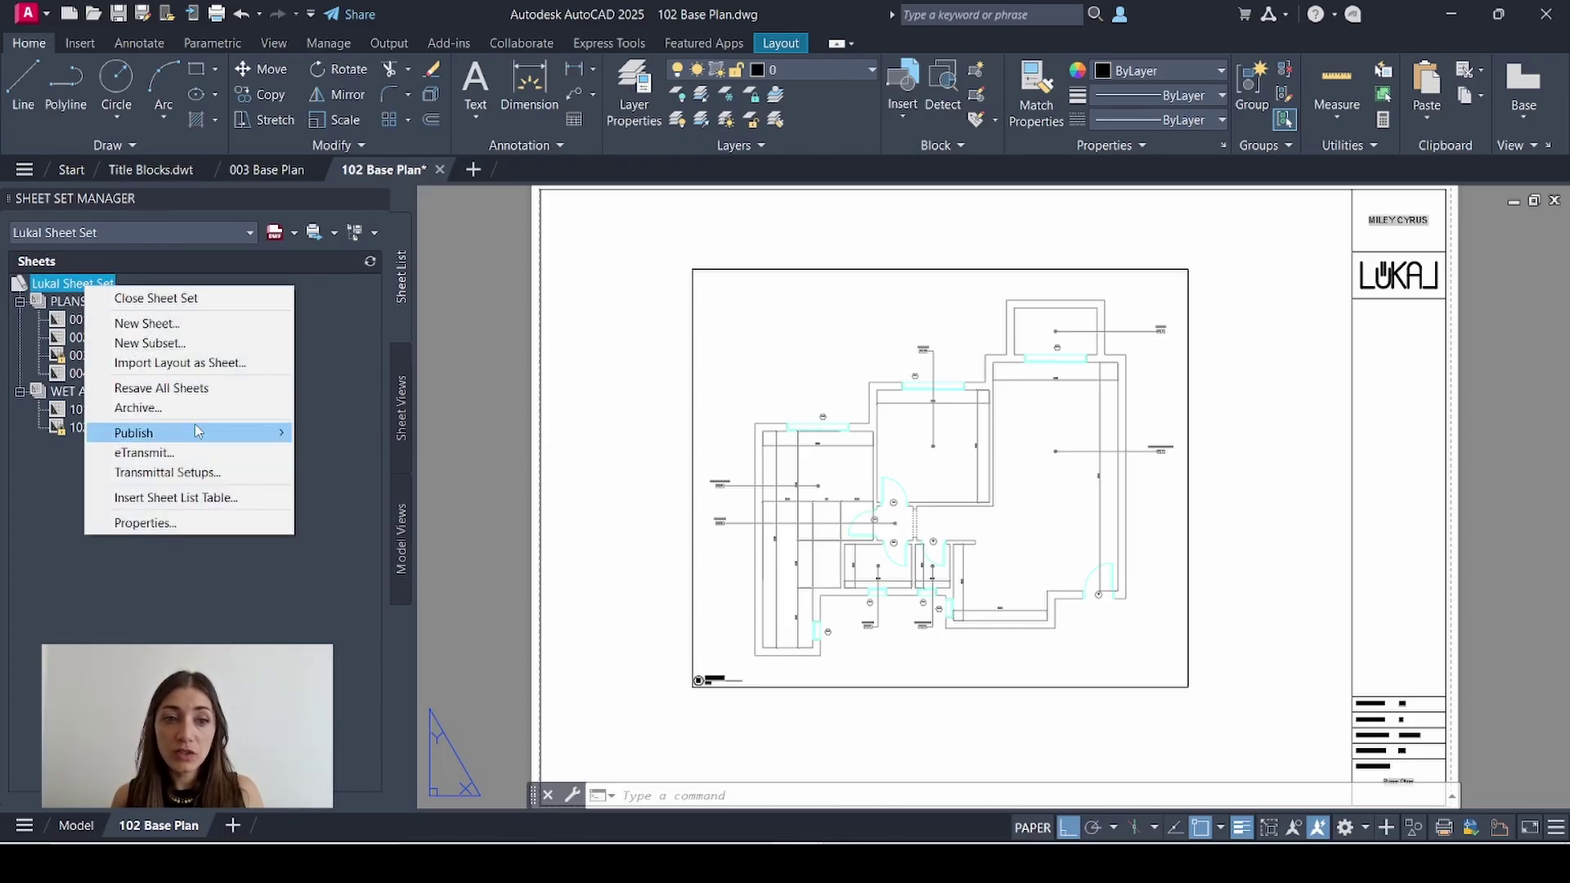
{"action": "mouse_move", "coordinate": [197, 432]}
{"action": "left_click", "coordinate": [367, 472]}
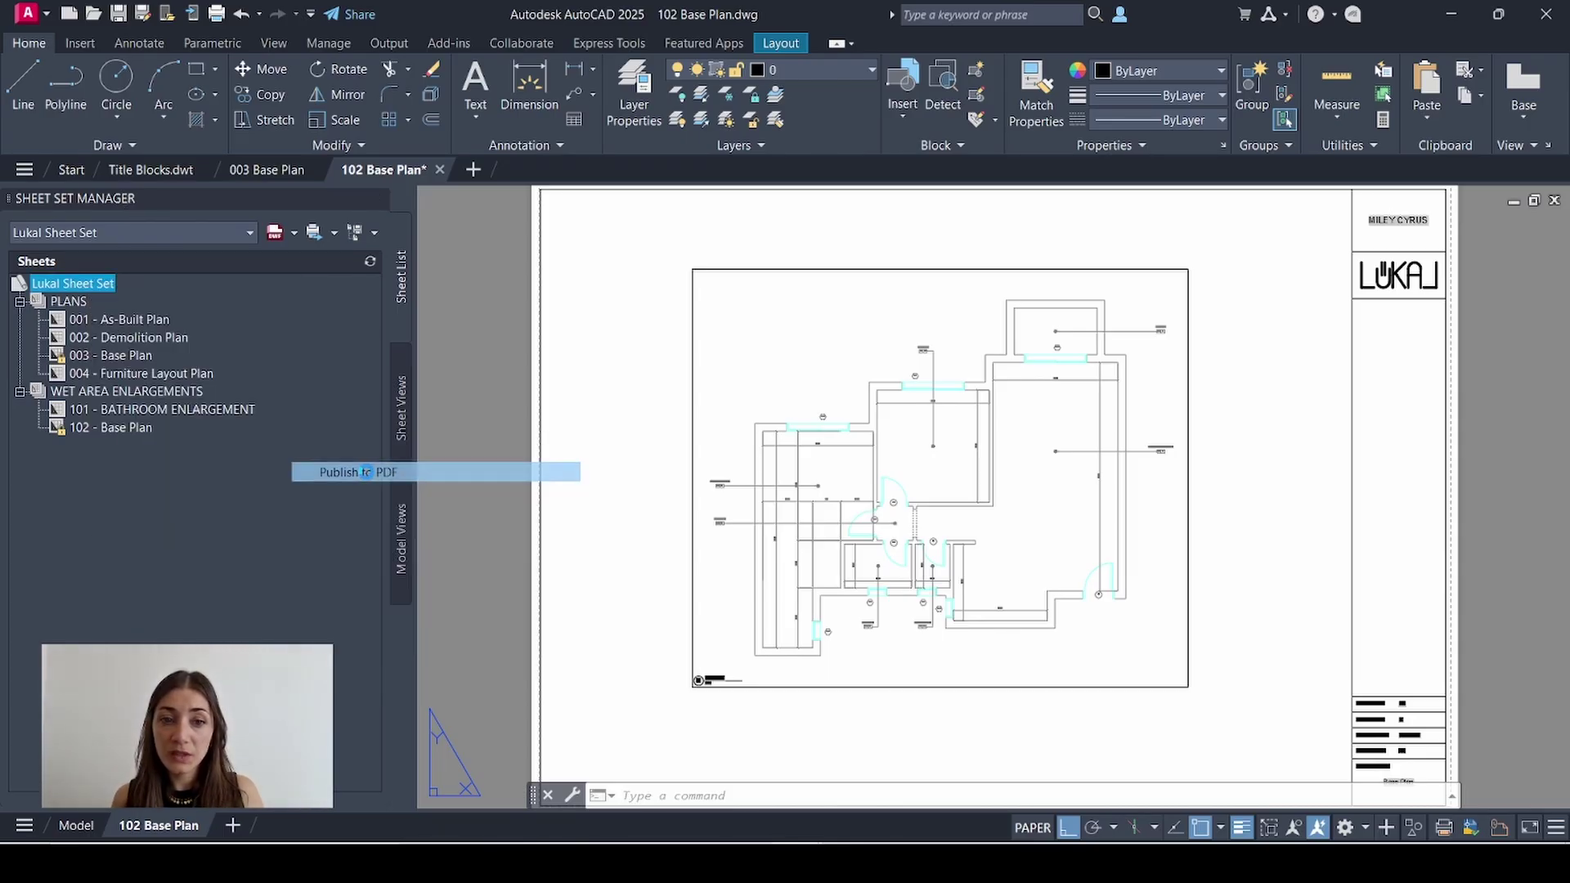
{"action": "type", "text": "publi"}
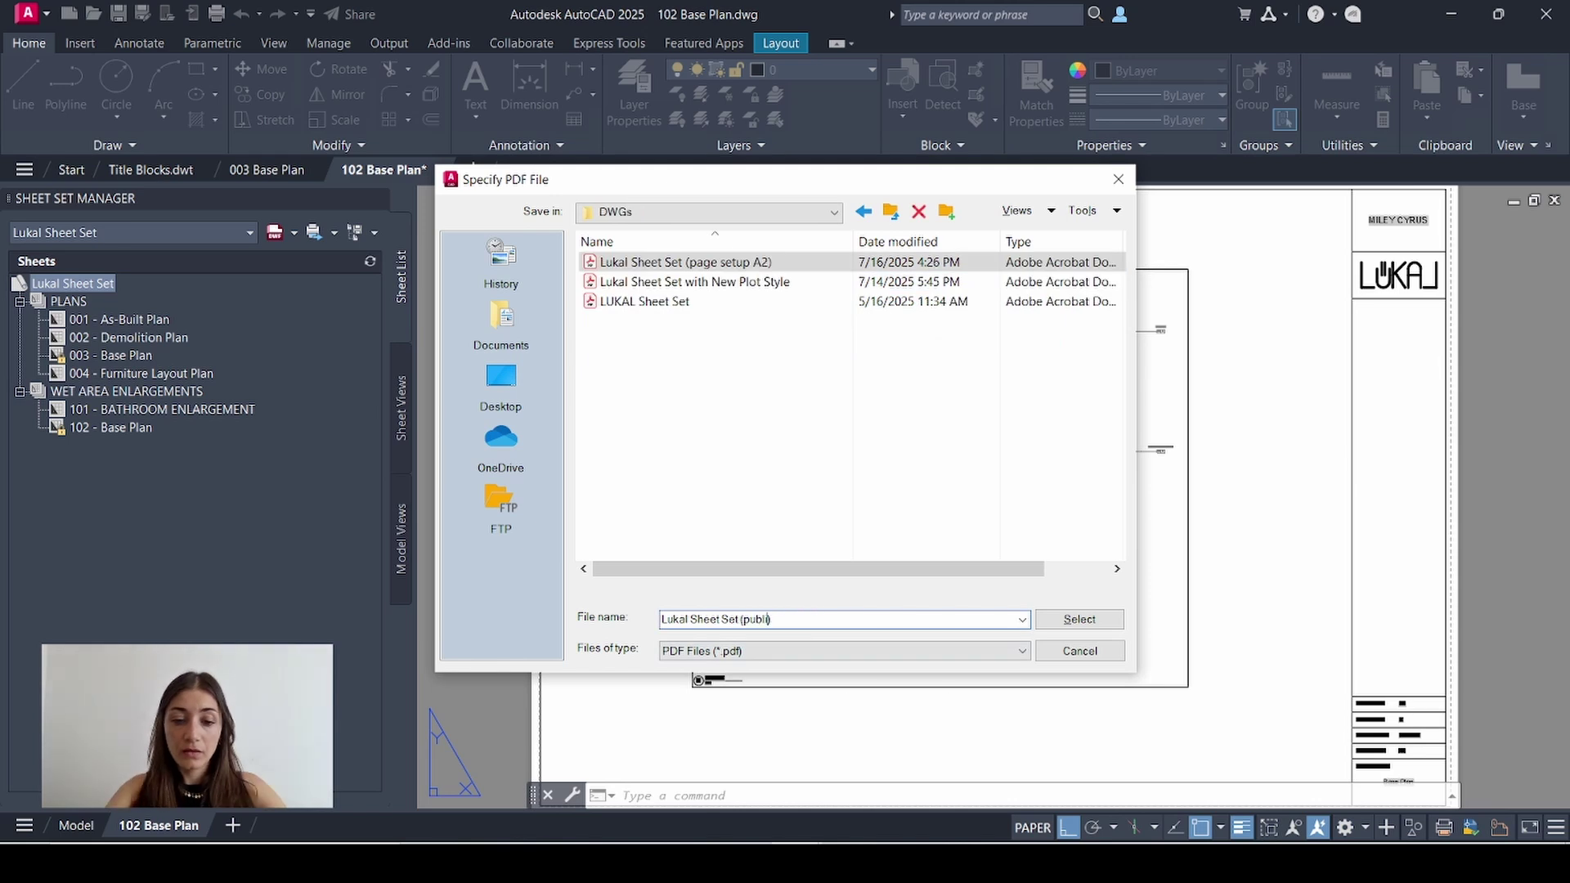
{"action": "type", "text": "sh to PD"}
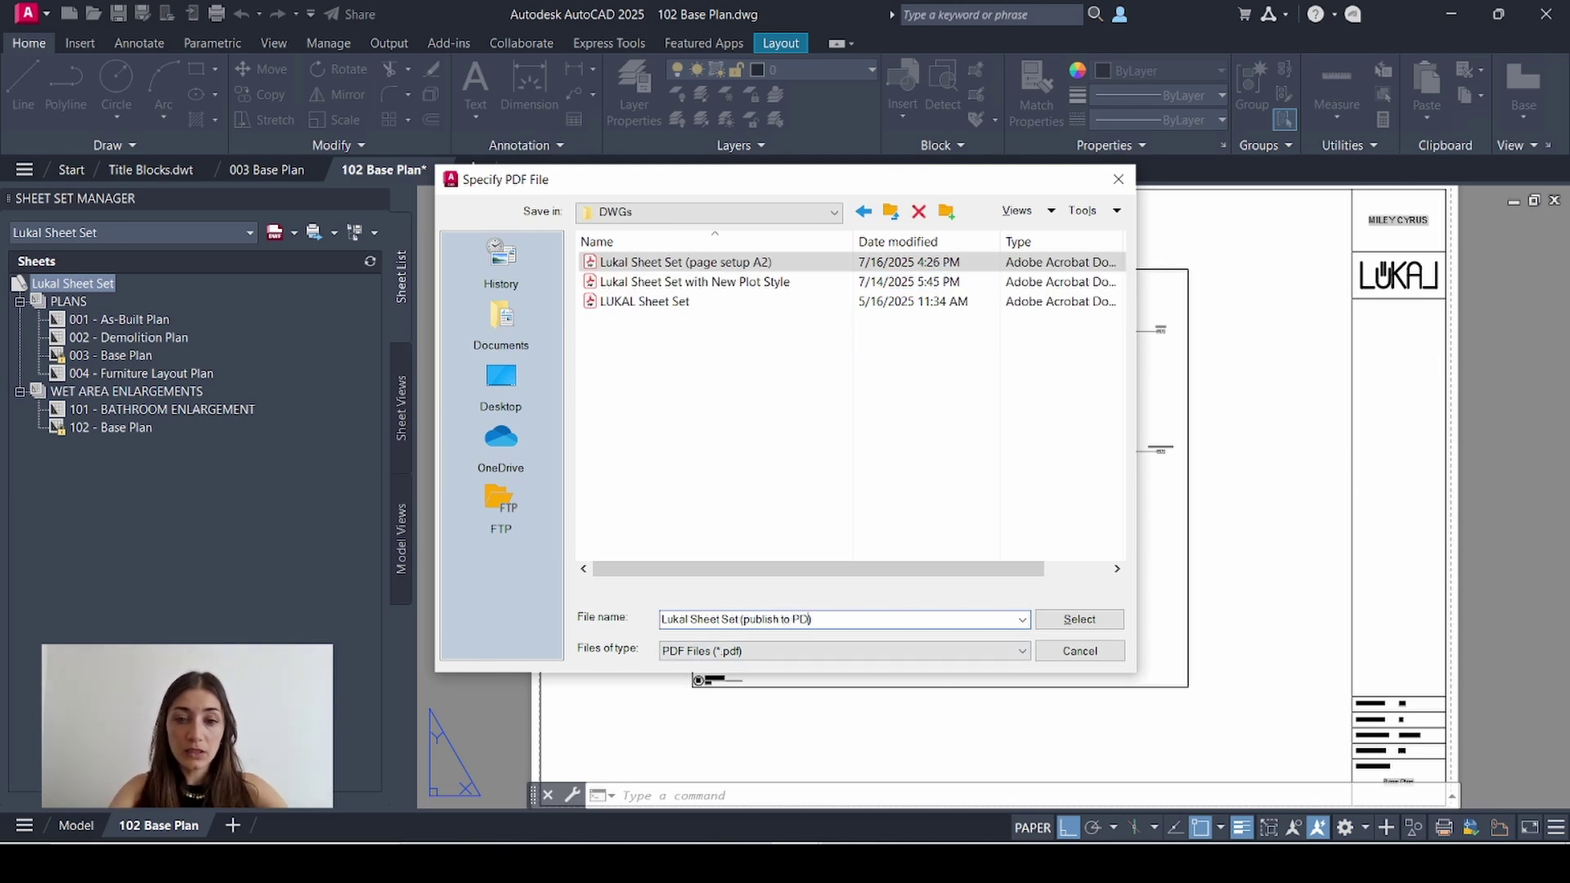
{"action": "type", "text": "F"}
{"action": "left_click", "coordinate": [1080, 619]}
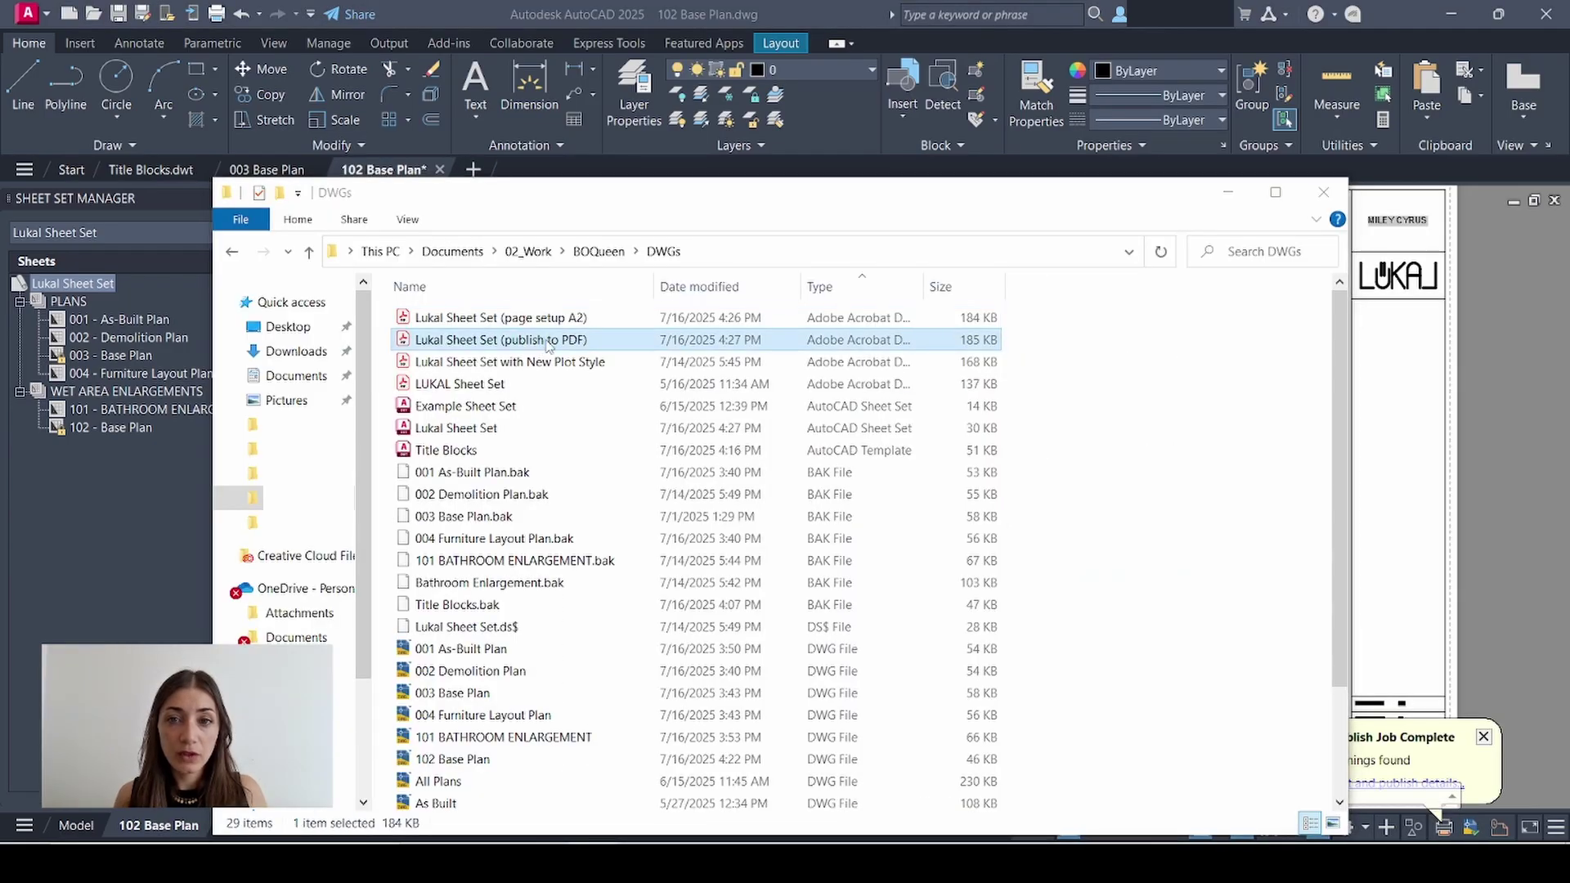
{"action": "double_click", "coordinate": [546, 343]}
{"action": "left_click", "coordinate": [263, 109]}
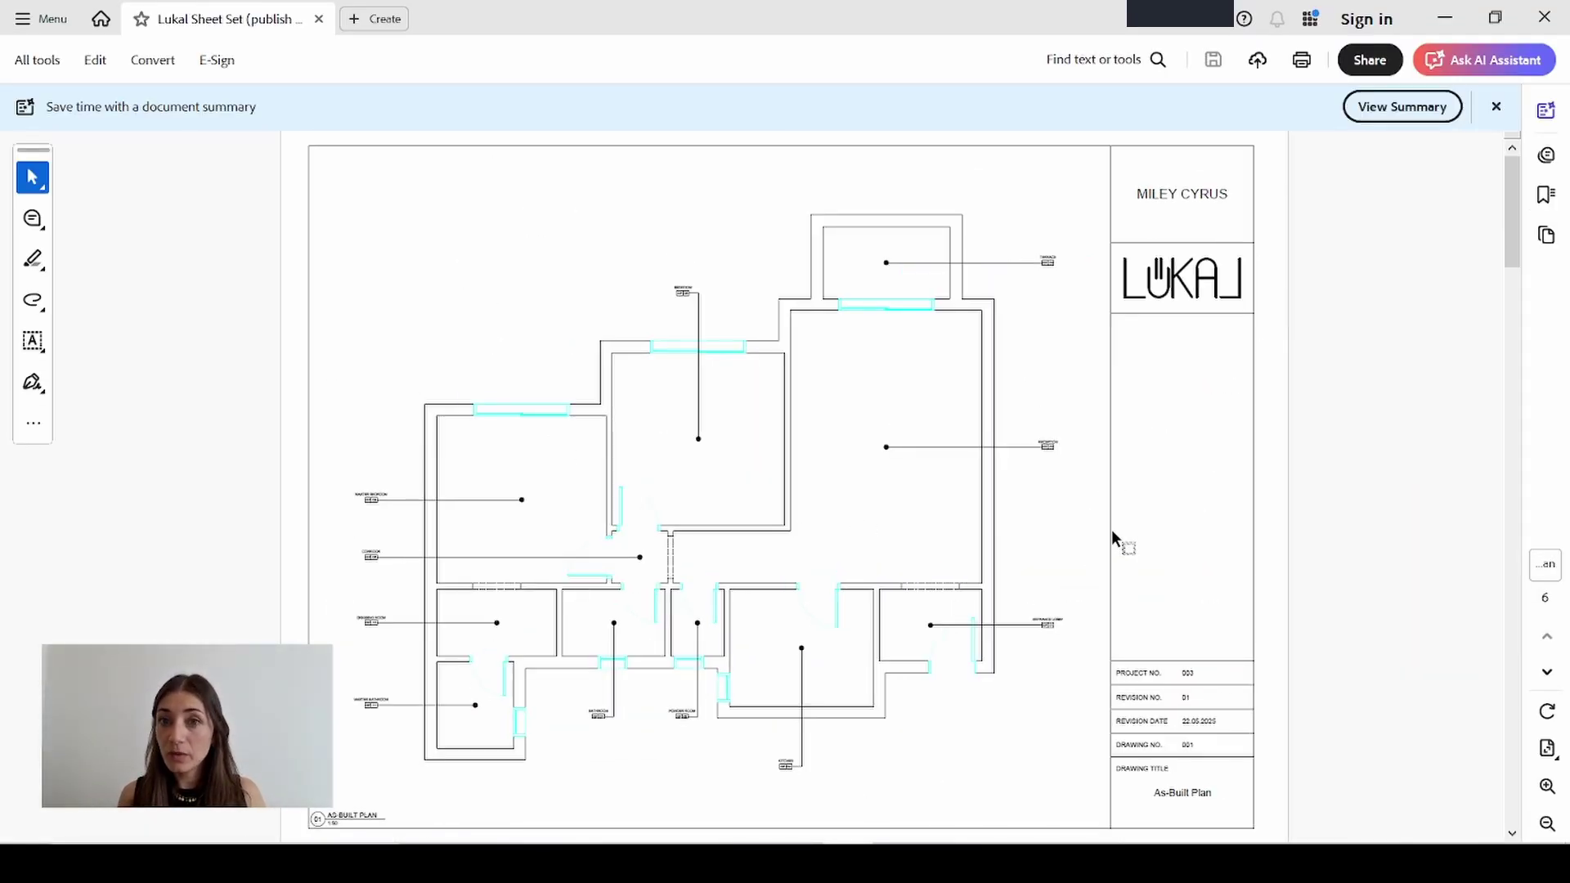
Page through the As-Built, Demolition, Base, Furniture Layout and Bathroom Enlargement sheets to reach 102 Base Plan.
{"action": "scroll", "coordinate": [802, 393], "scroll_direction": "down", "scroll_amount": 1}
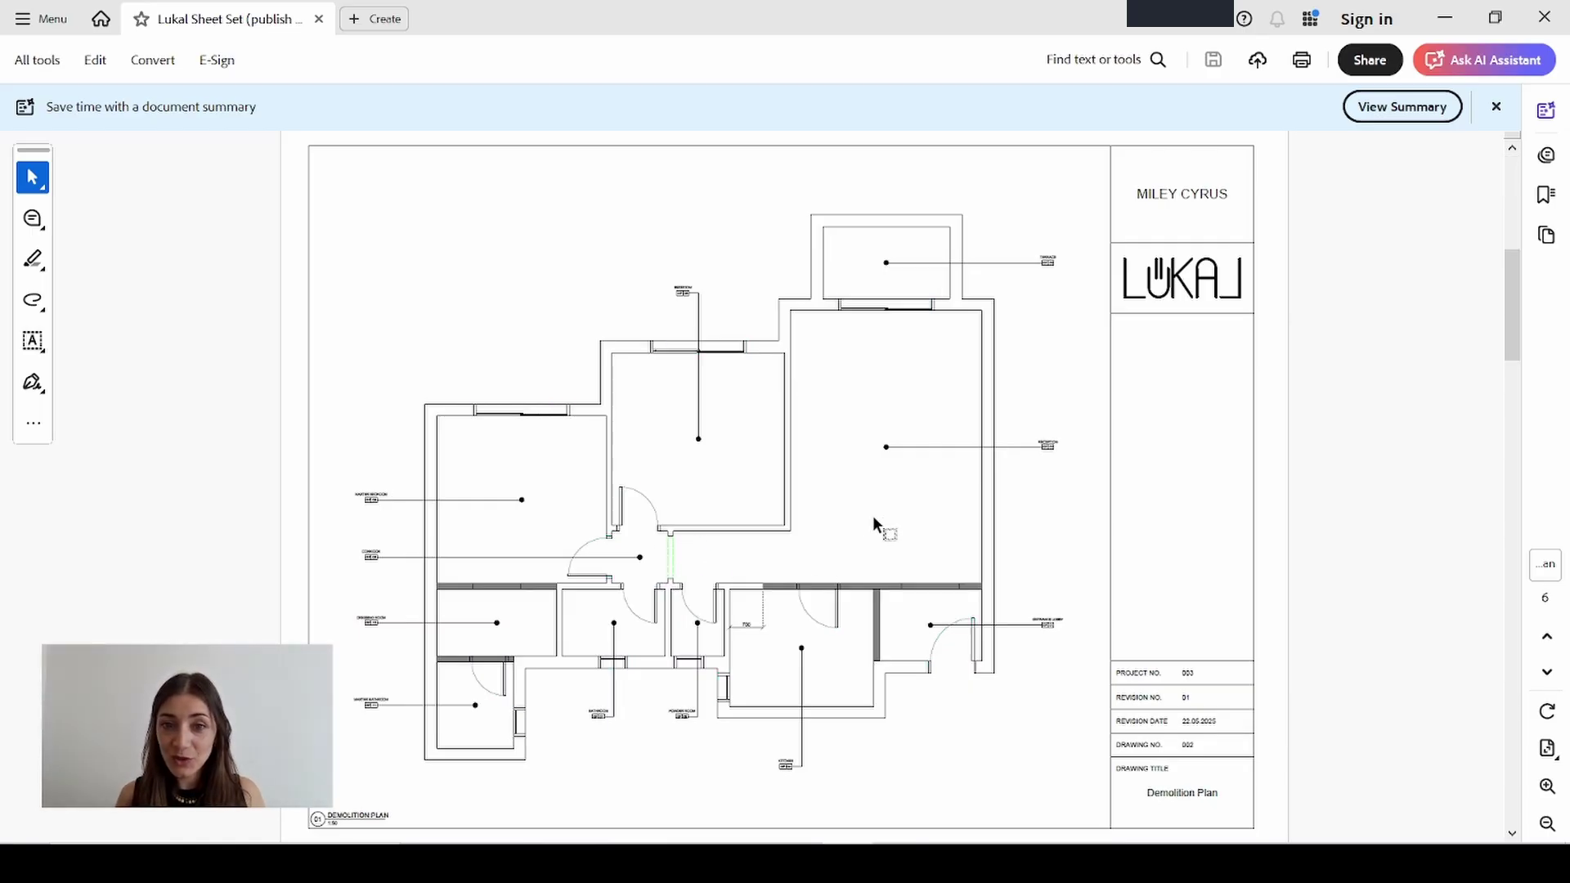
{"action": "scroll", "coordinate": [872, 516], "scroll_direction": "down", "scroll_amount": 1}
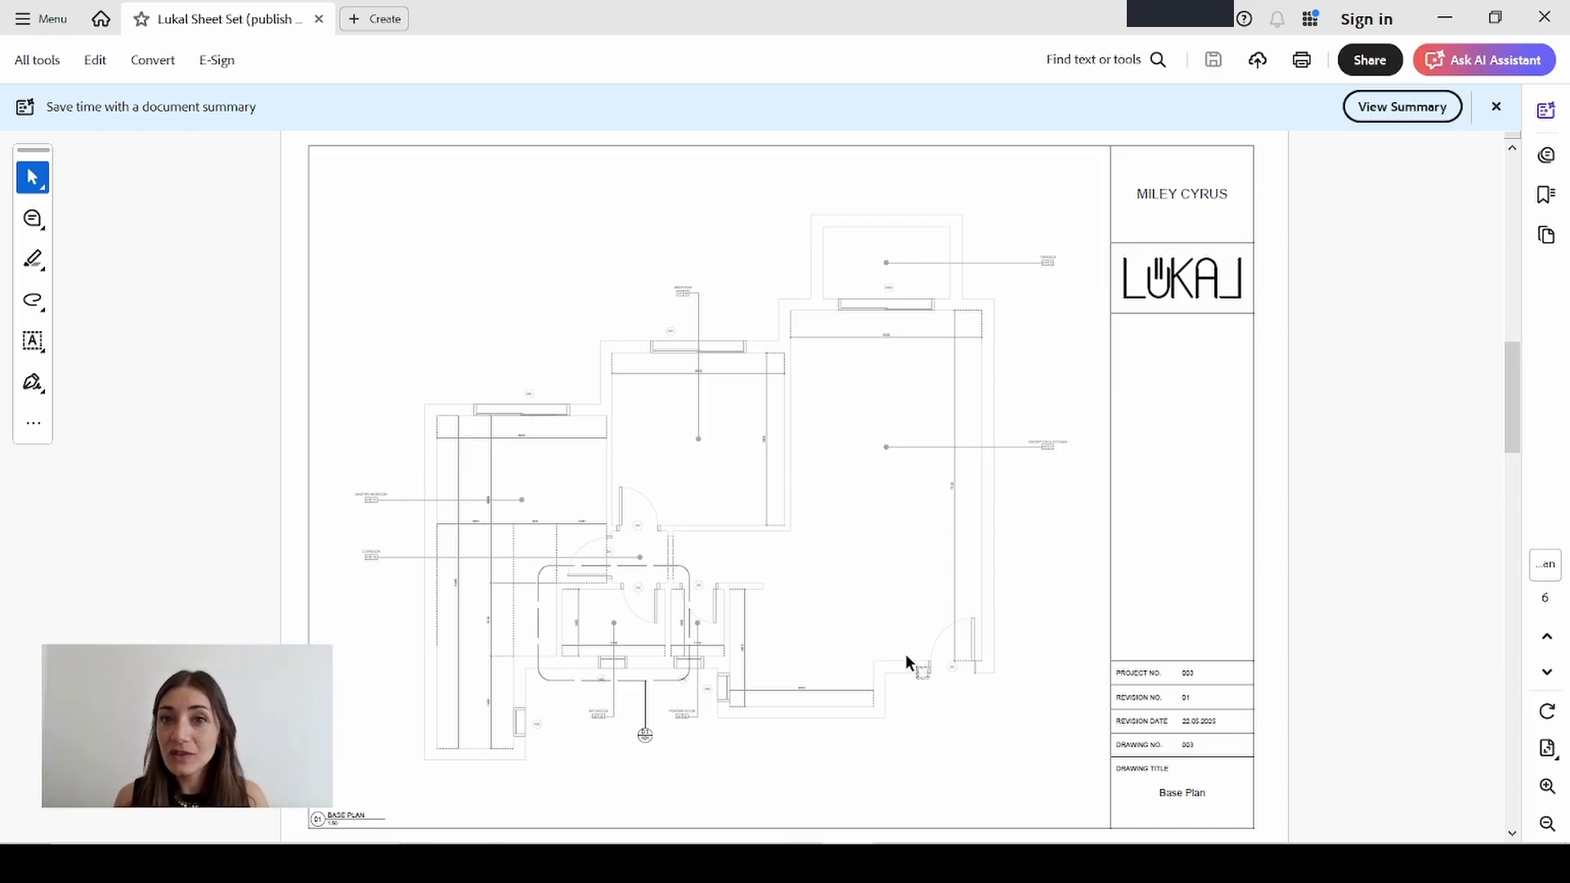
{"action": "scroll", "coordinate": [886, 513], "scroll_direction": "down", "scroll_amount": 1}
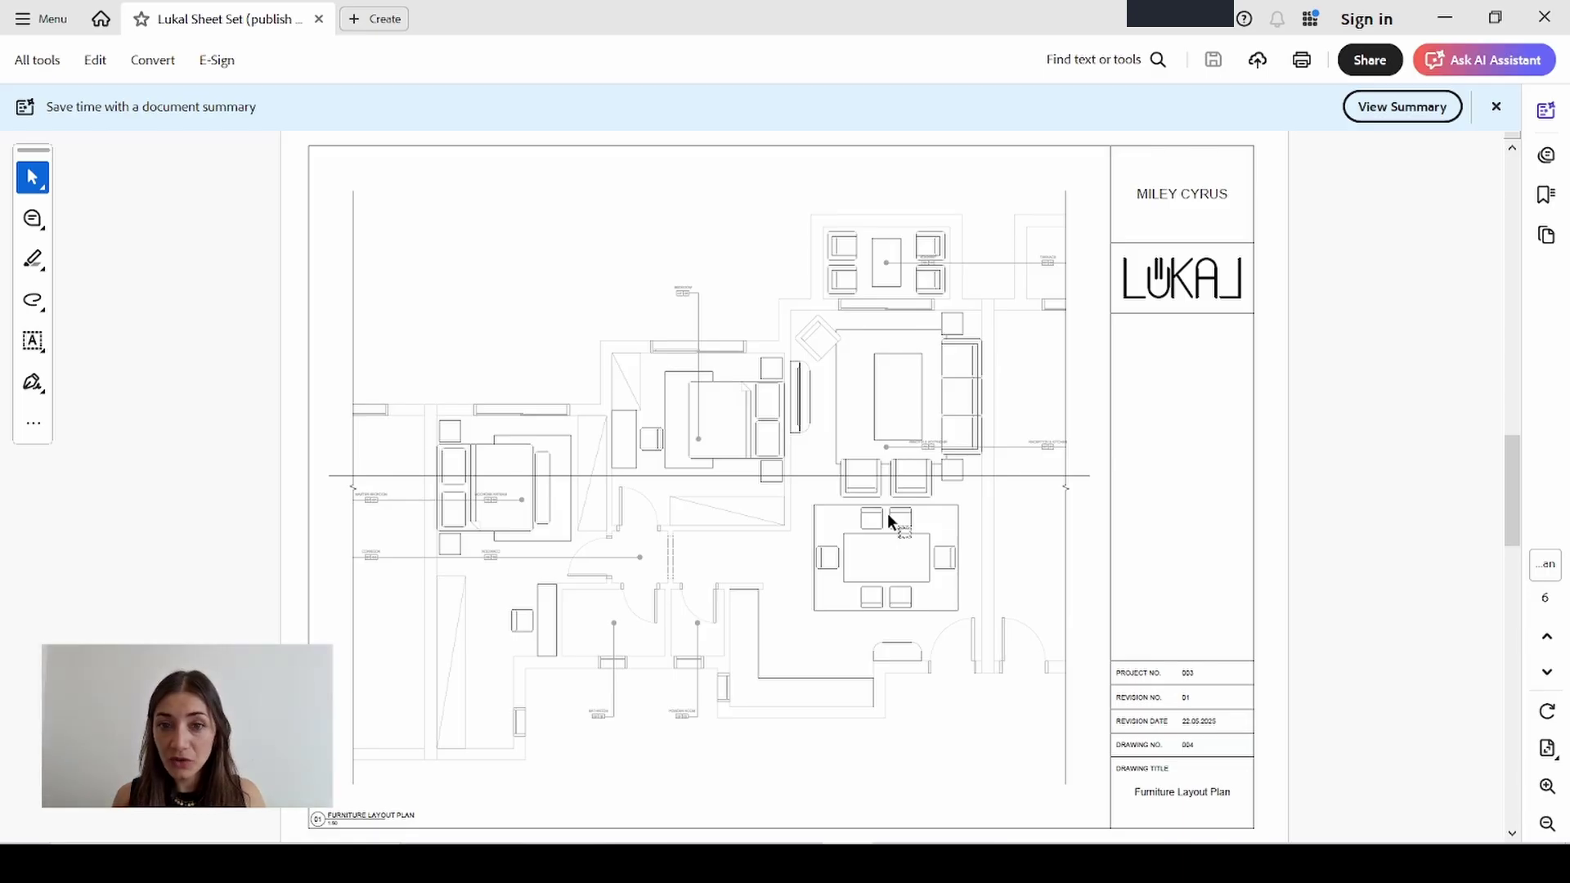
{"action": "scroll", "coordinate": [887, 513], "scroll_direction": "down", "scroll_amount": 1}
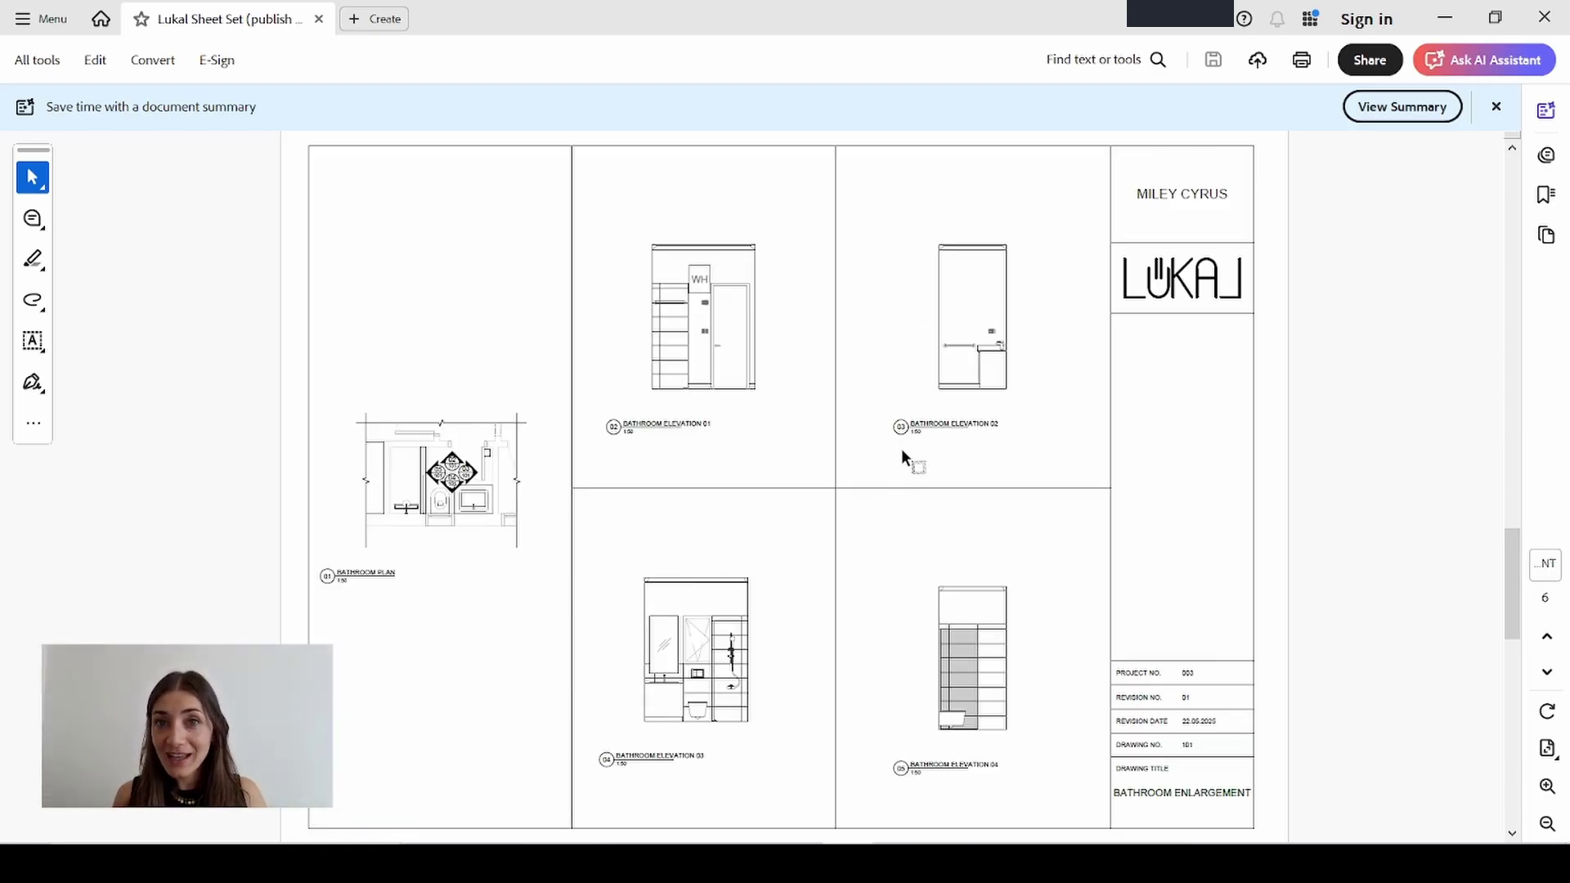
{"action": "scroll", "coordinate": [902, 449], "scroll_direction": "down", "scroll_amount": 1}
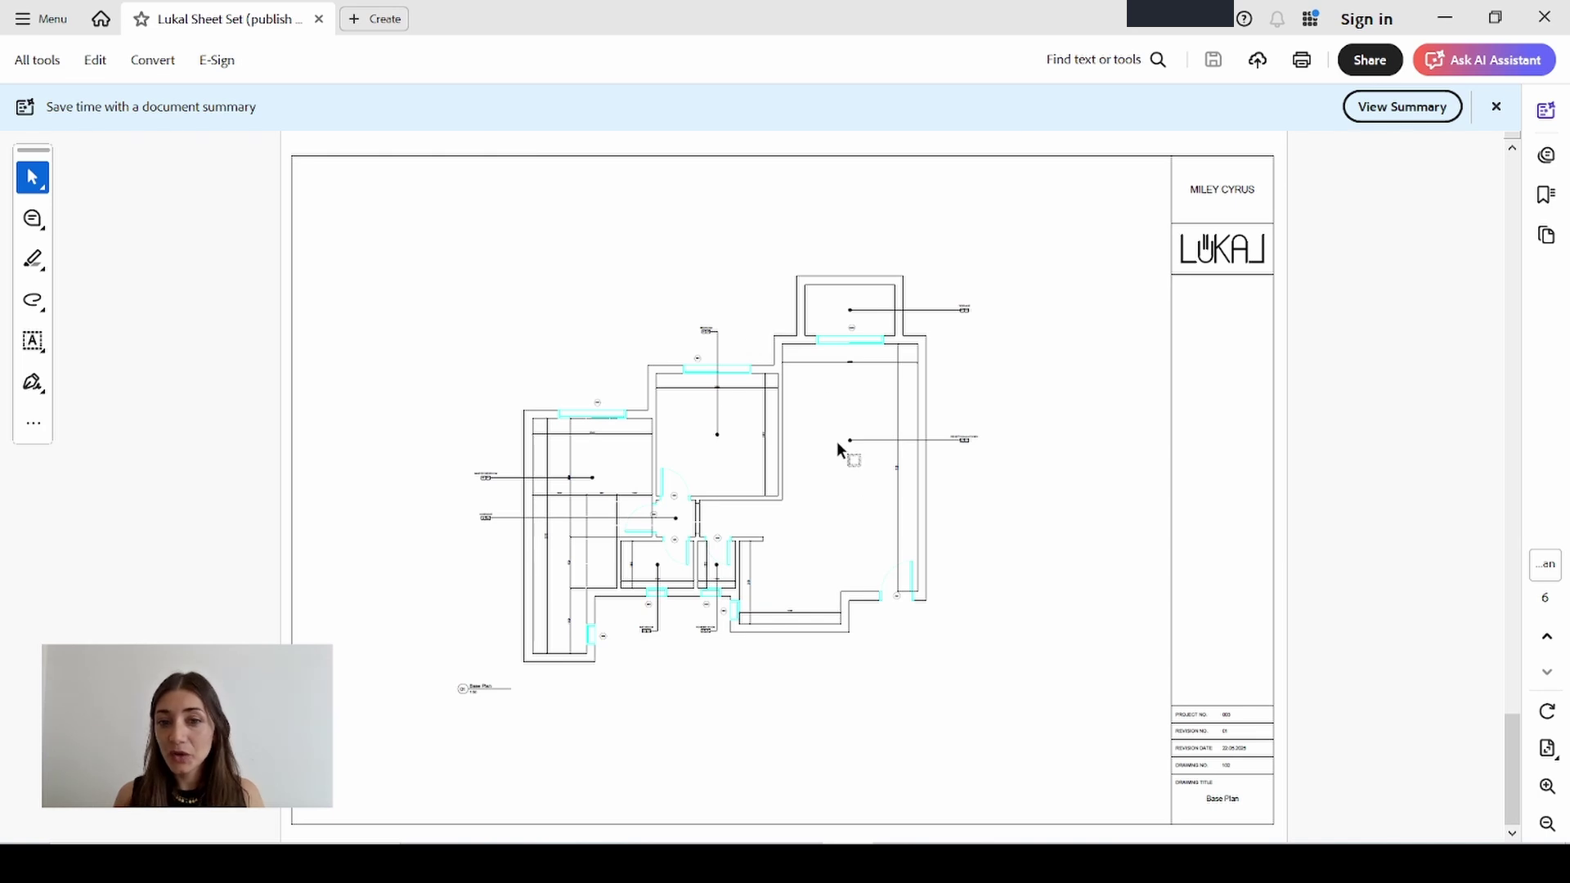